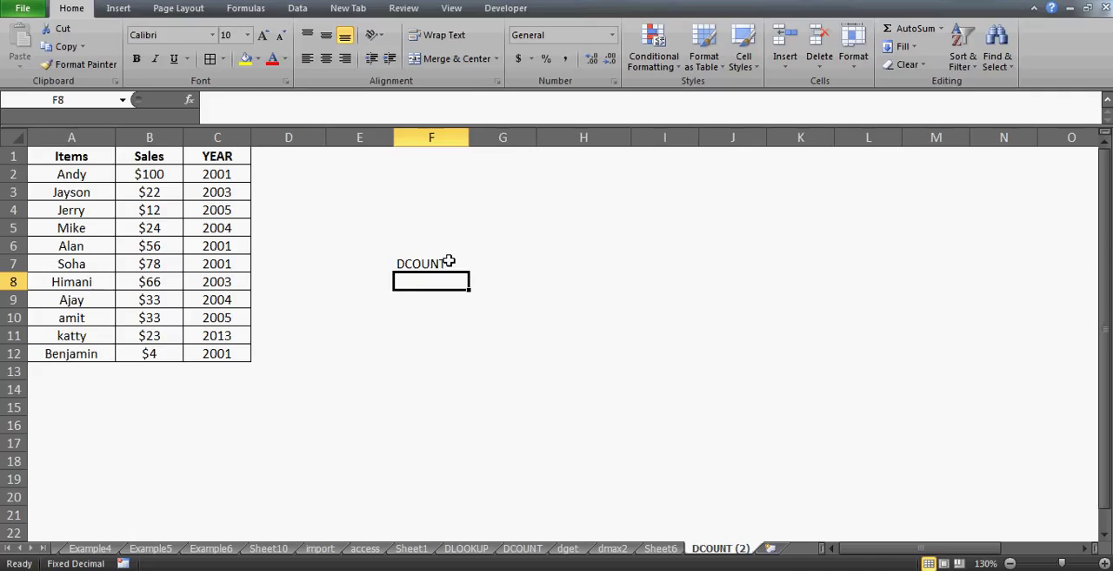
List D SERIES, DMAX and DSUM in cells F8 to F10, below the DCOUNT entry
left_click(449, 261)
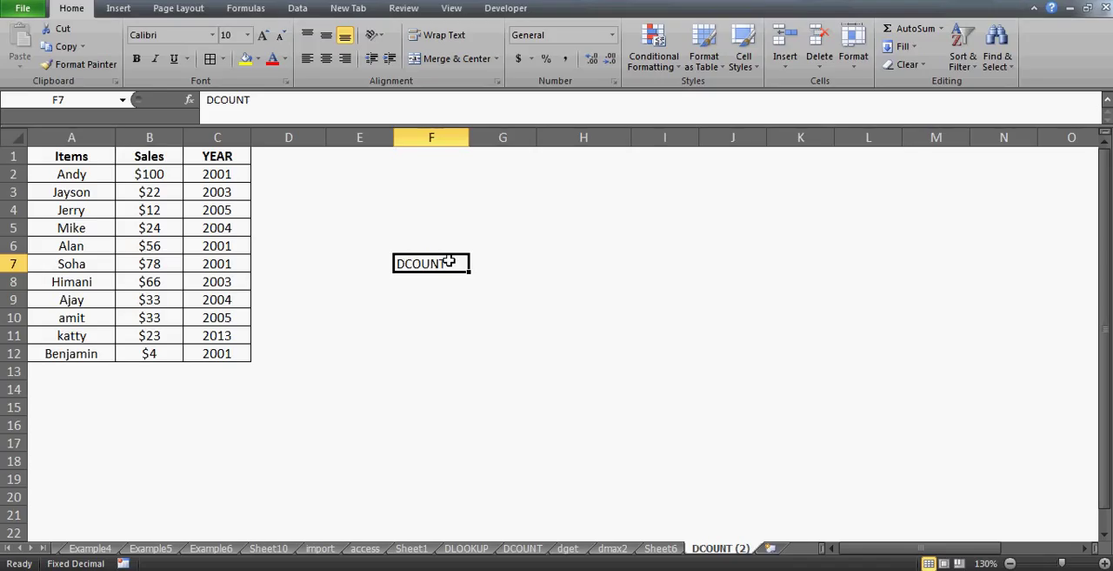
key("Return")
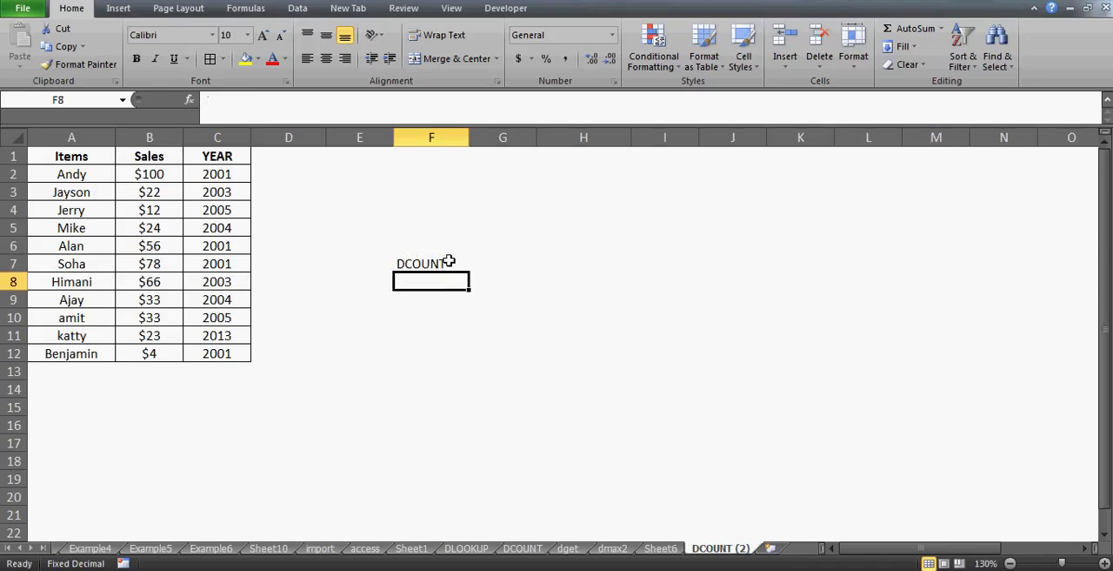
type("D SERIES")
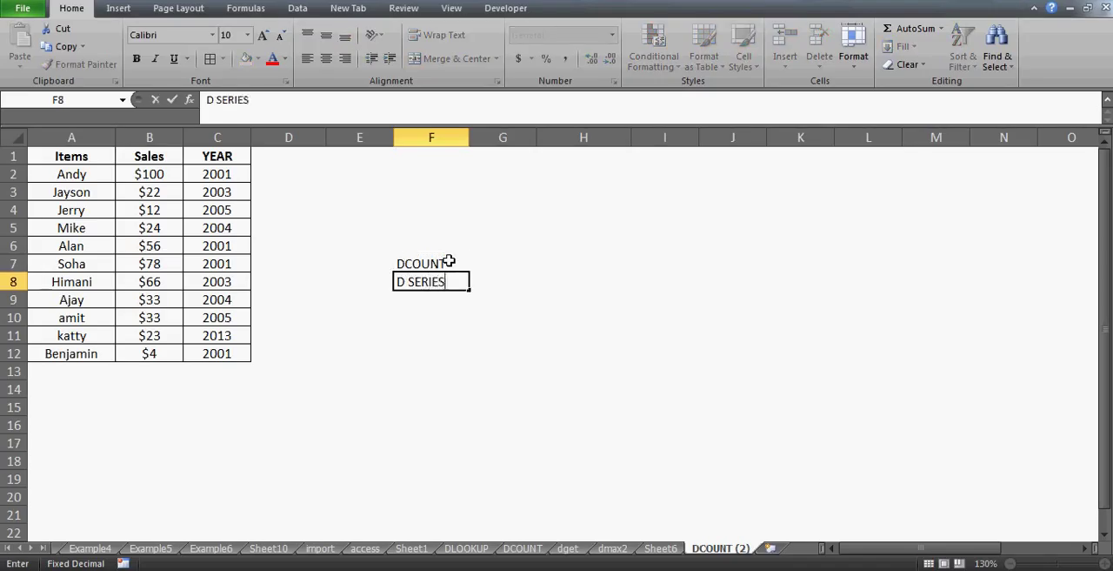
key("Return")
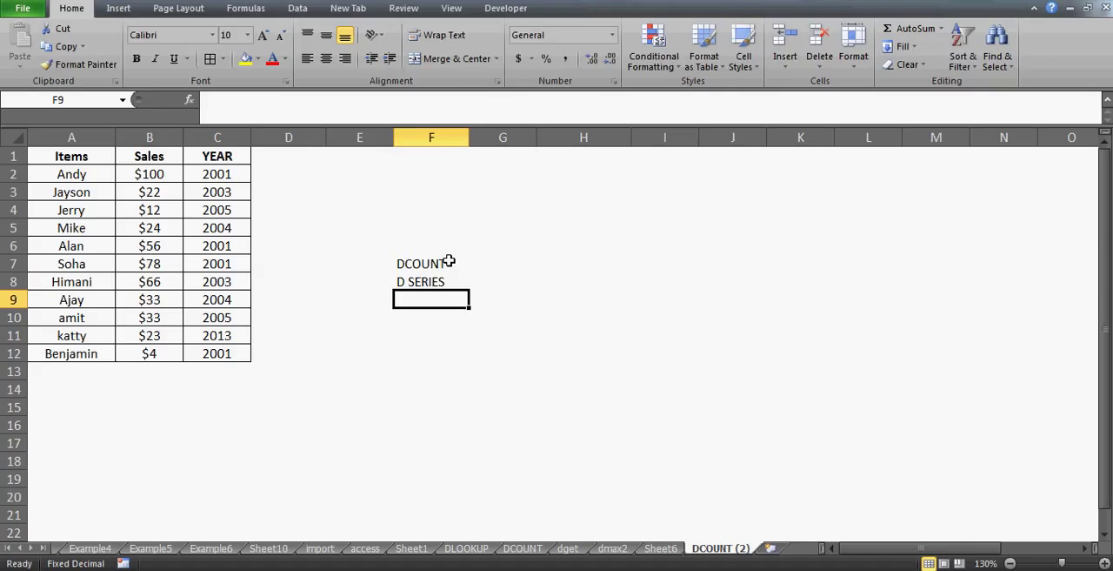
type("D")
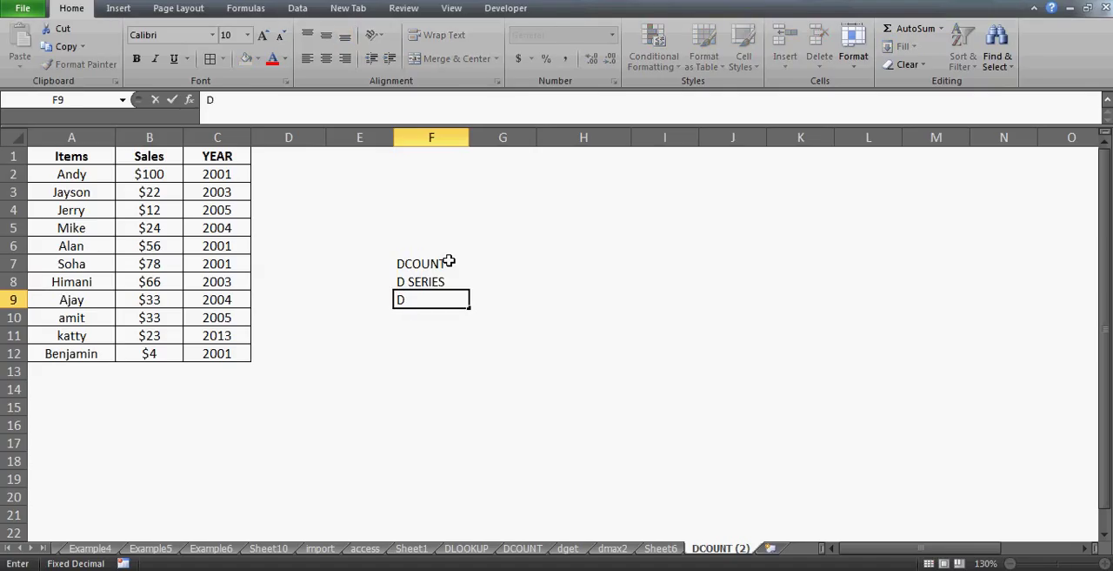
type("MAX")
key("Return")
type("D")
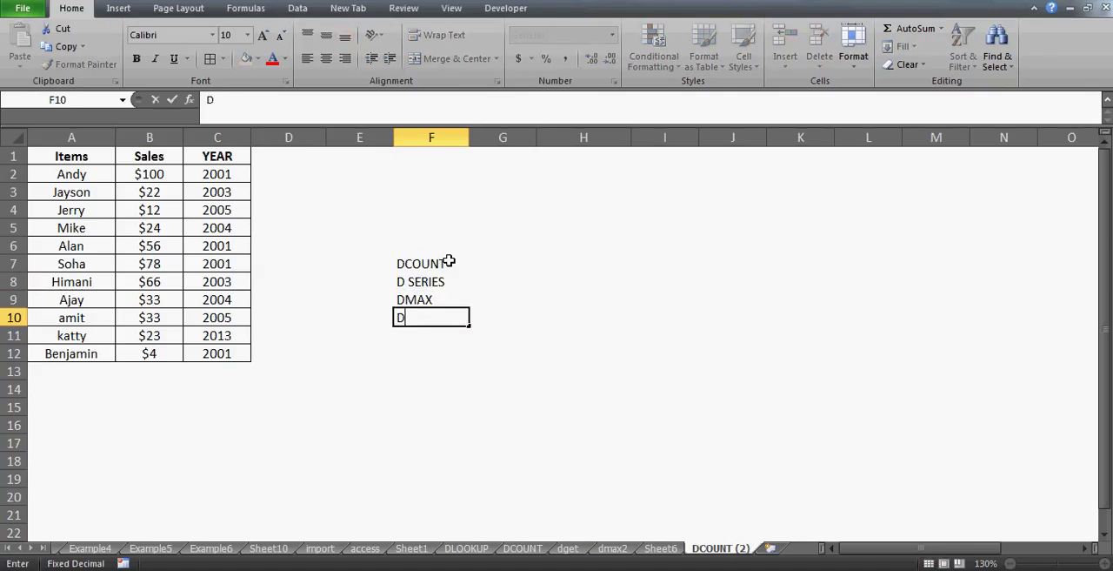
type("SUM")
key("Return")
Add DCOUNT and DCOUNTA to the function list in cells F11 and F12
type("D")
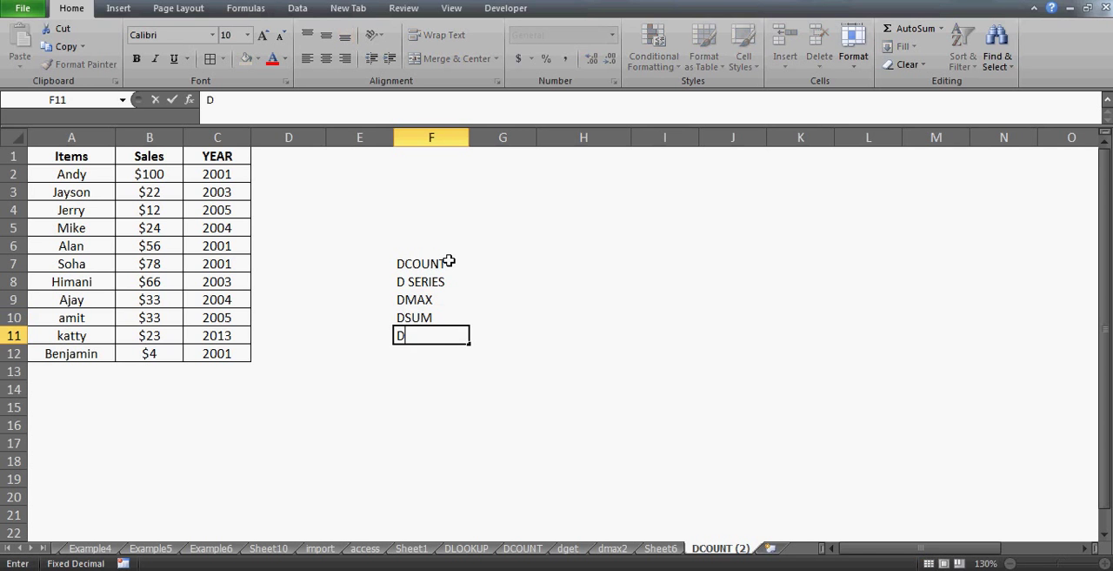
type("COUNT")
key("Return")
type("DCOU")
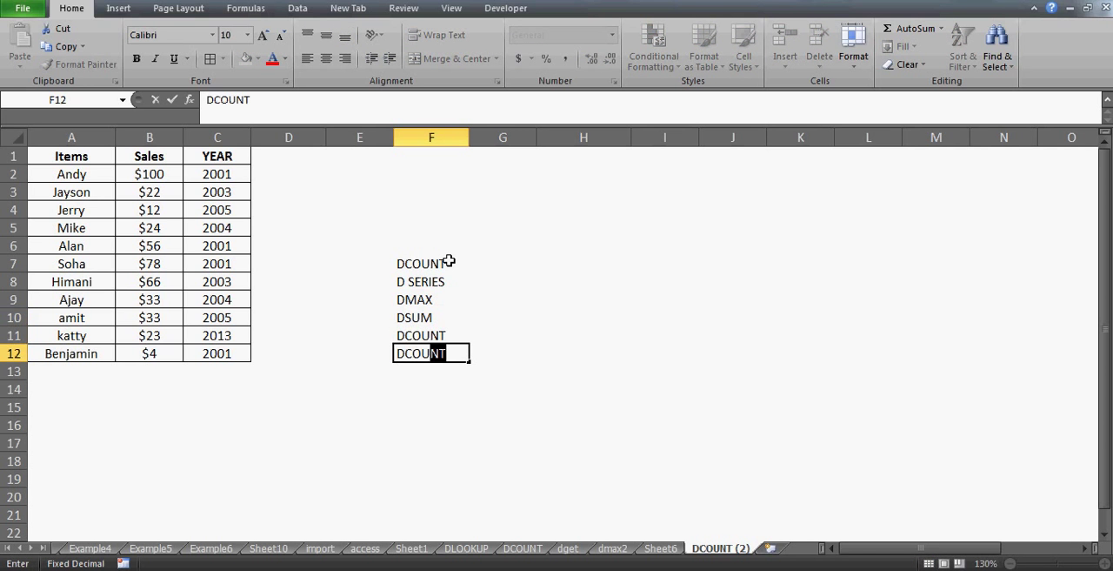
type("NTA")
key("Return")
key("Up")
key("Up")
key("Up")
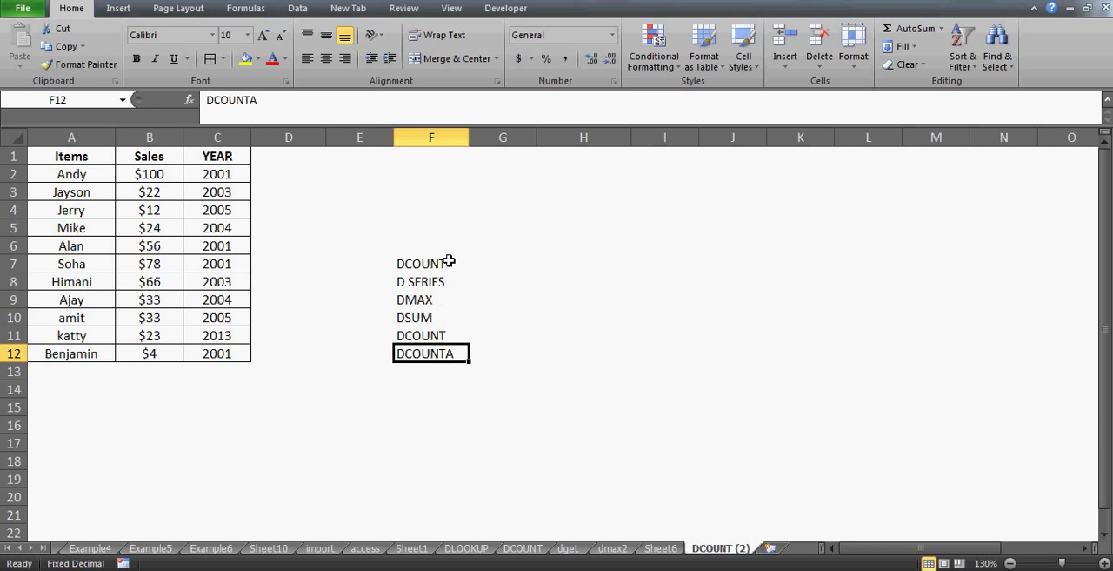
key("Up")
key("Up")
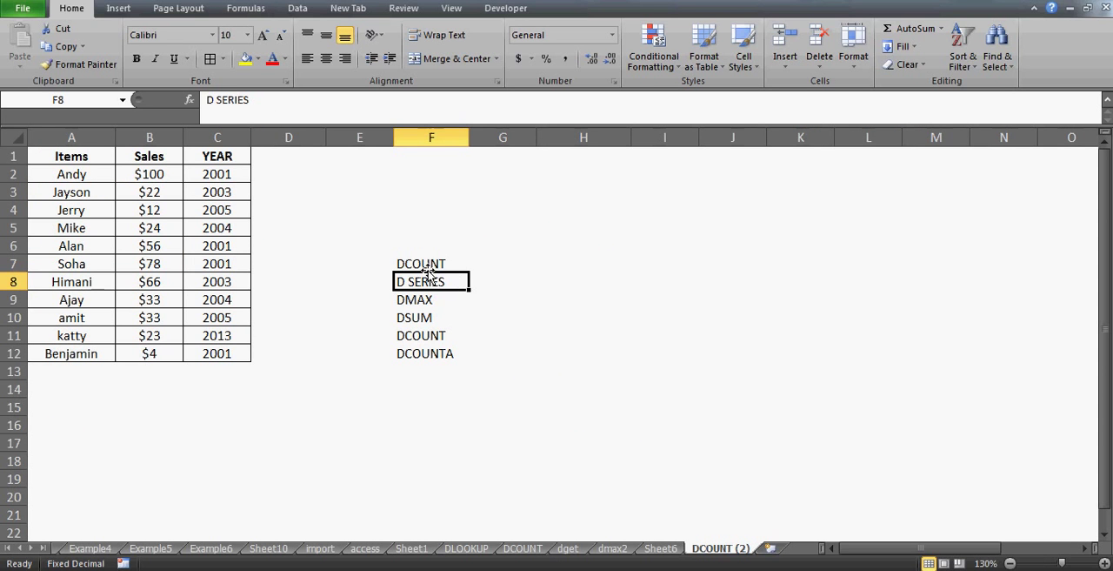
Clear the whole list of function names in cells F7 to F12
left_click(427, 270)
key("shift+Down")
key("shift+Down")
key("shift+Down")
key("shift+Down")
key("shift+Down")
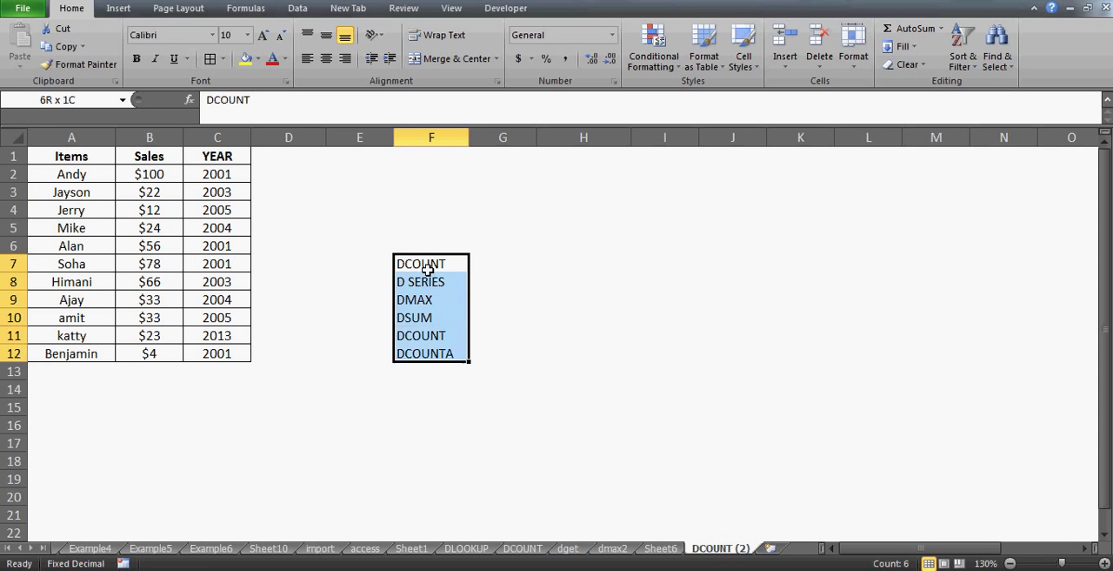
key("Delete")
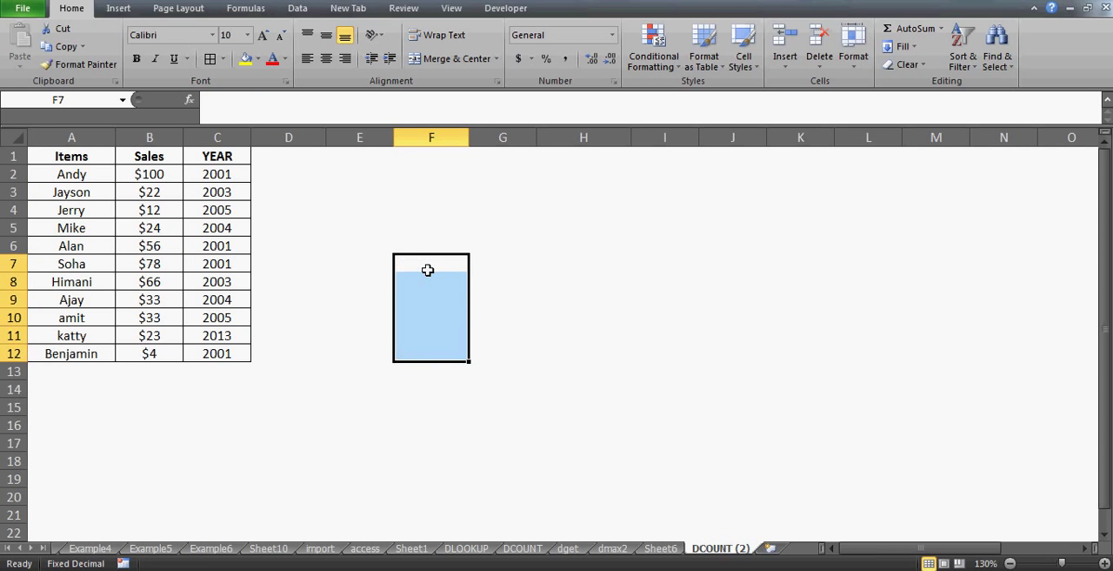
Enter the asterisk wildcard * in cell G4
key("Up")
key("Up")
key("Up")
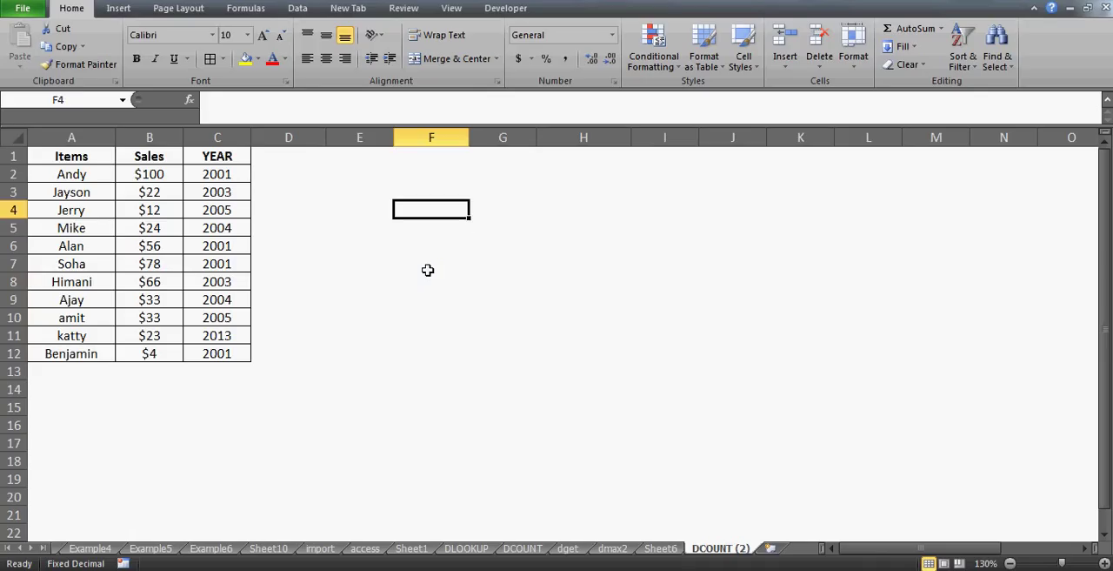
key("Up")
key("Left")
key("Up")
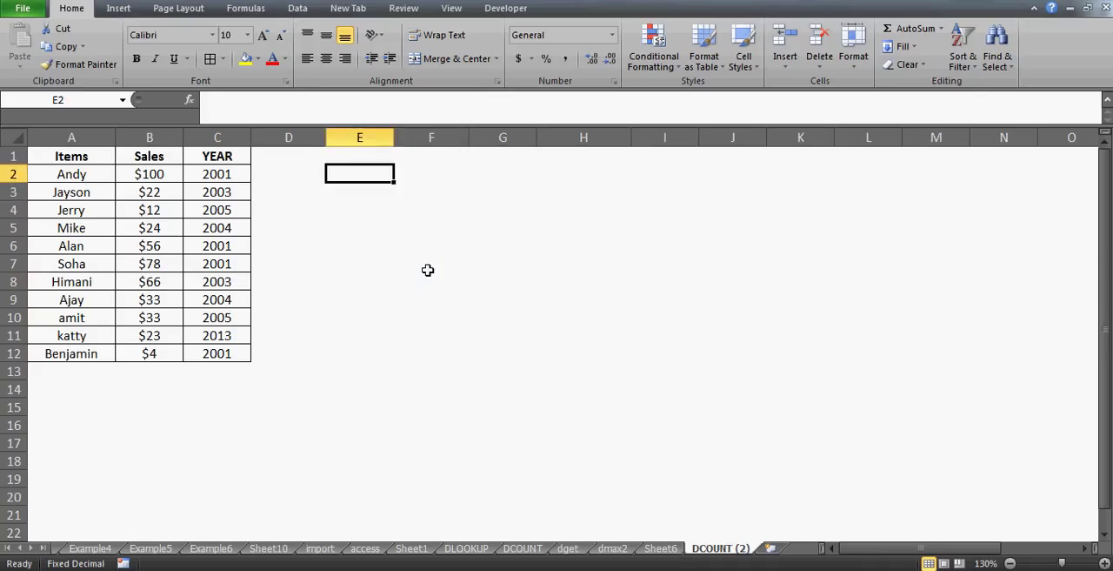
key("Right")
key("Right")
key("Down")
key("Down")
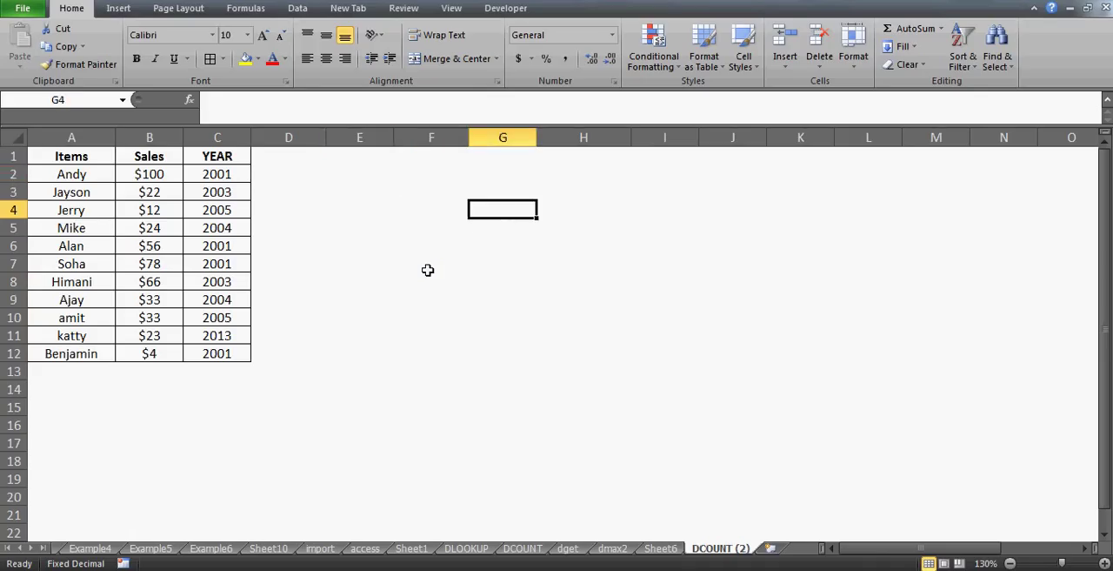
type("*")
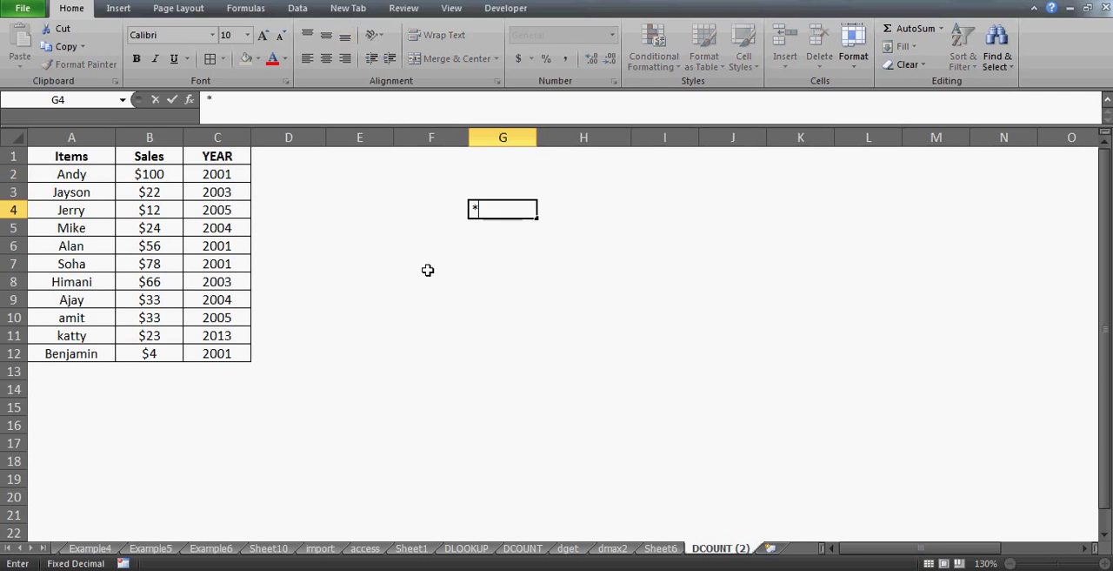
key("Return")
key("Up")
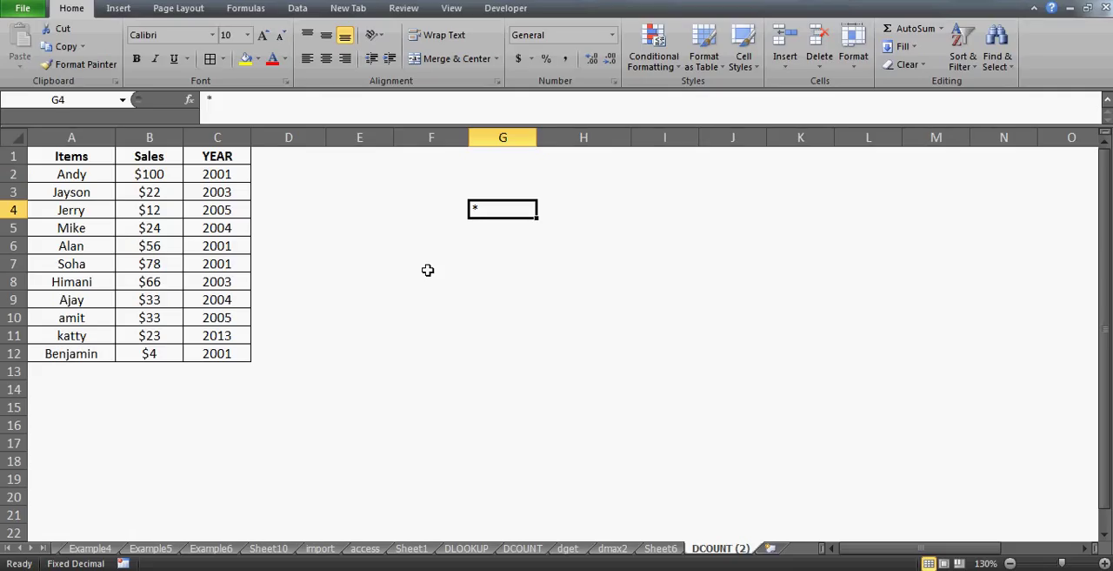
Describe the asterisk wildcard in cell H4 with the text "It can hold n number of char"
key("Tab")
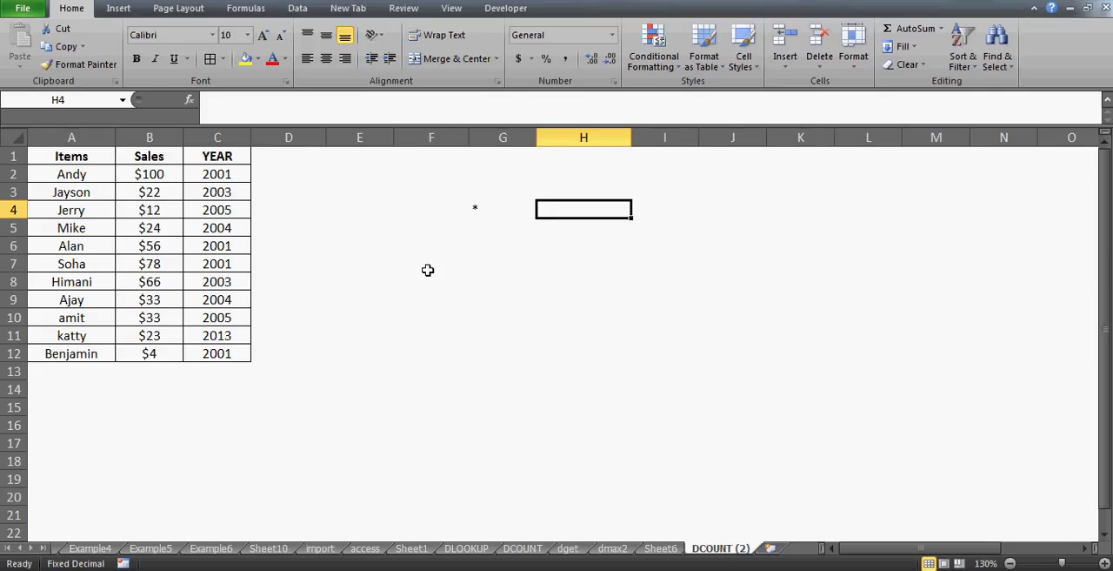
type("I")
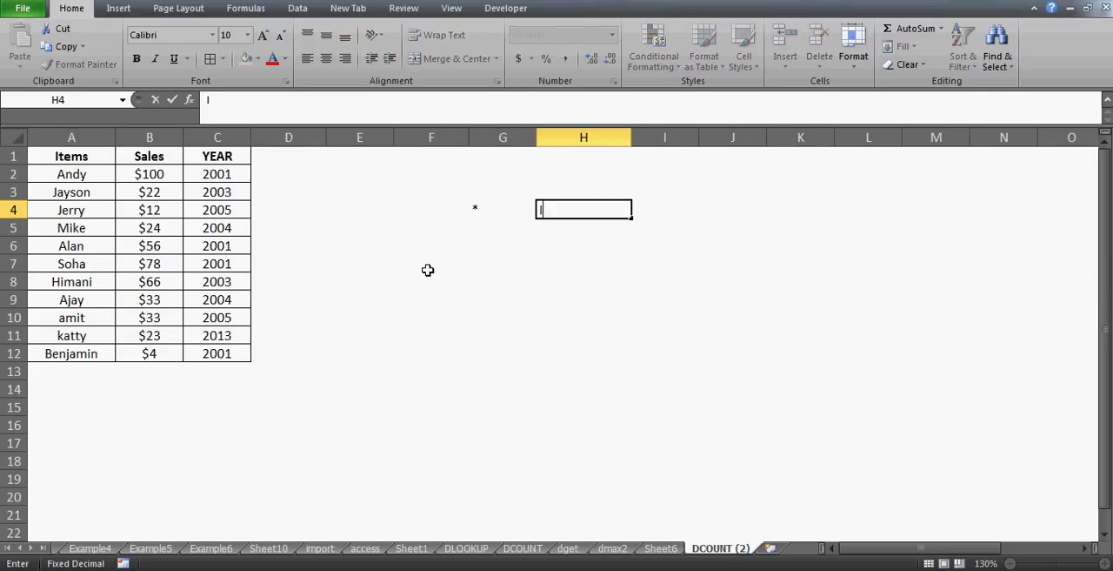
type("t can hold n nm")
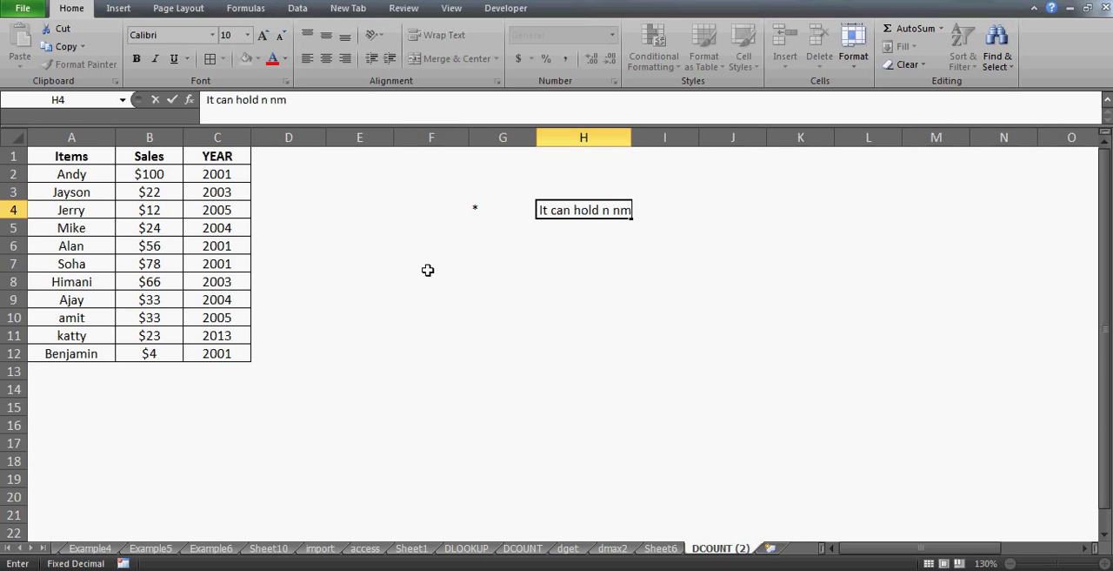
key("BackSpace")
type("umber of char")
key("Return")
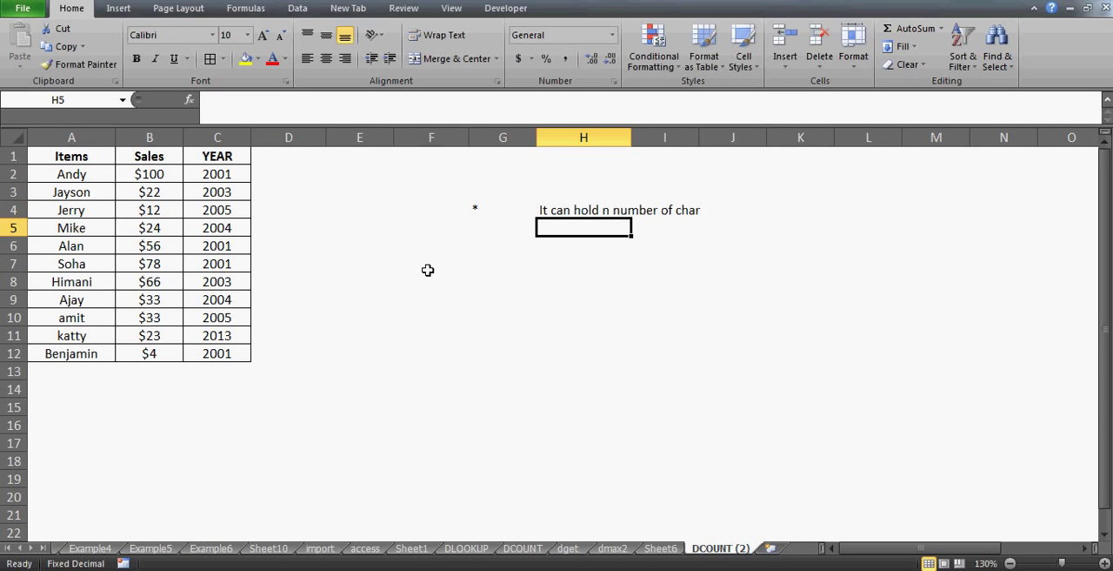
Add the ? wildcard in cell G5 and describe it as "one char" in H5
key("Left")
type("?")
key("Return")
key("Up")
key("Right")
type("one char")
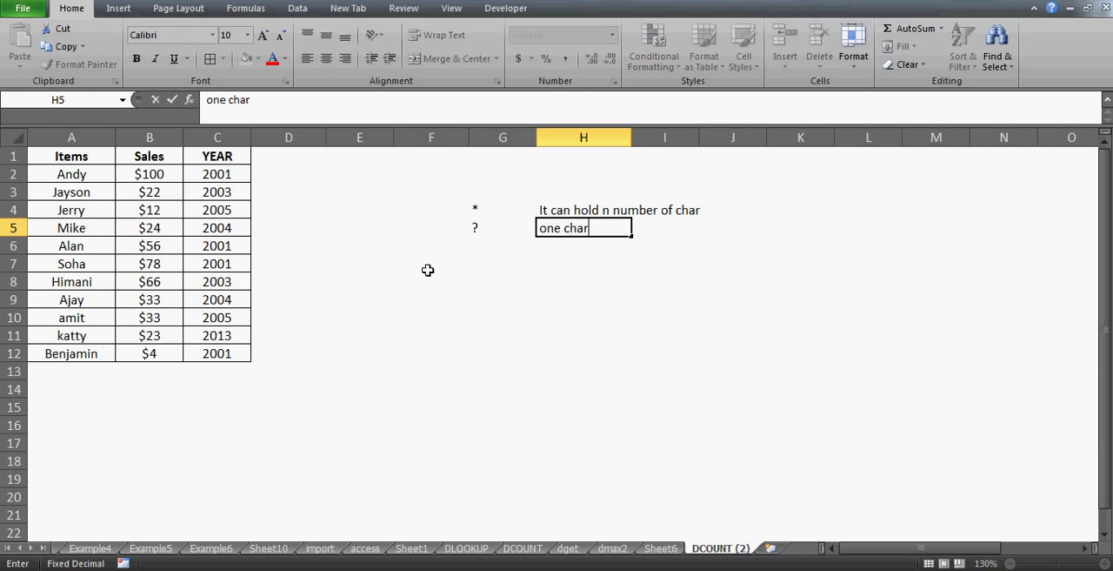
key("Return")
Add the ?? wildcard in cell G6 and describe it as "two char" in H6
key("Left")
type("??")
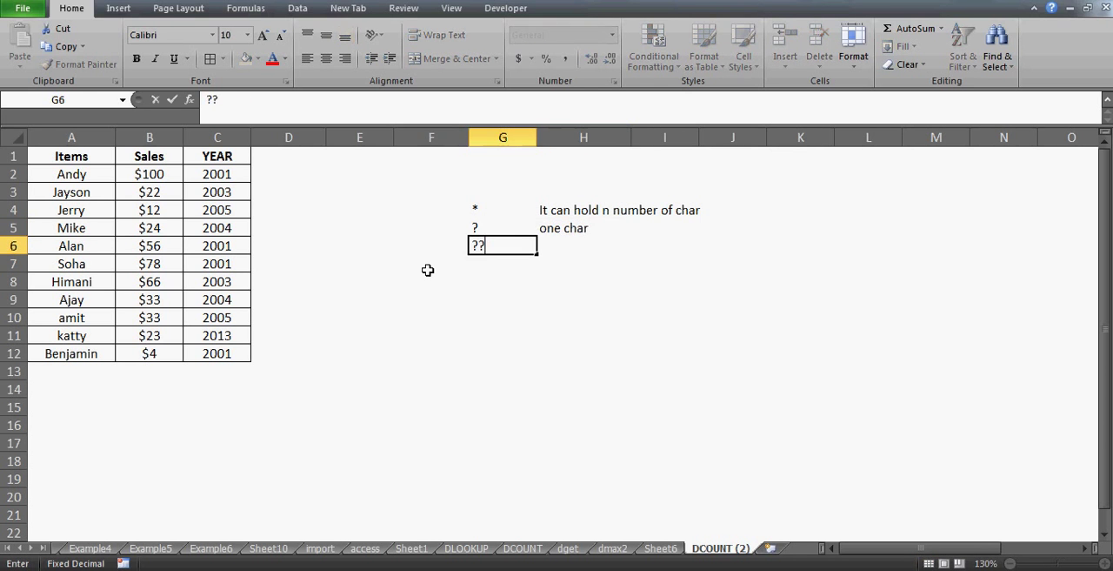
key("Return")
key("Up")
key("Right")
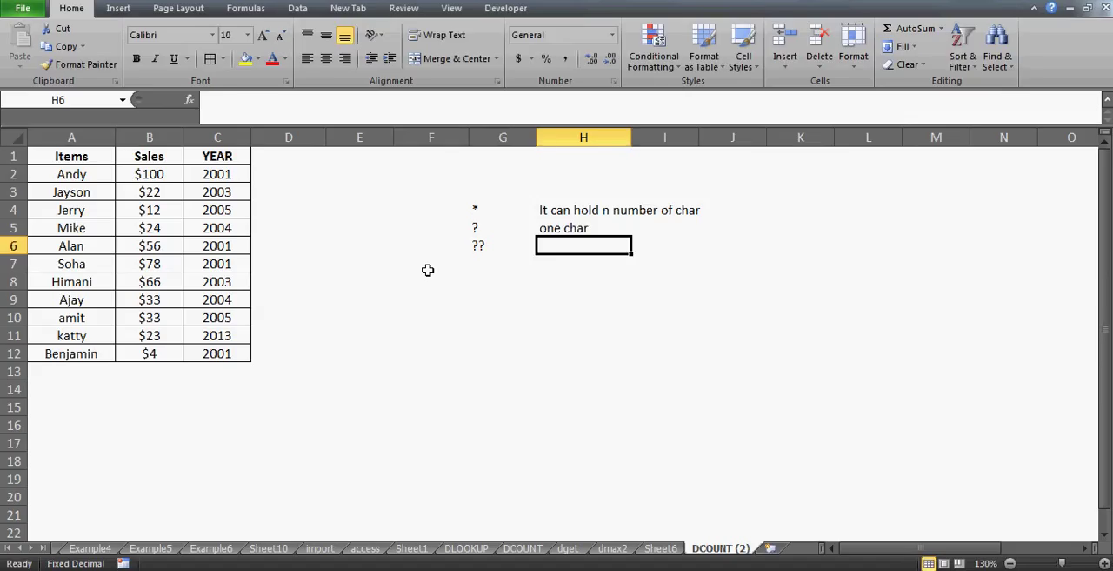
type("two char")
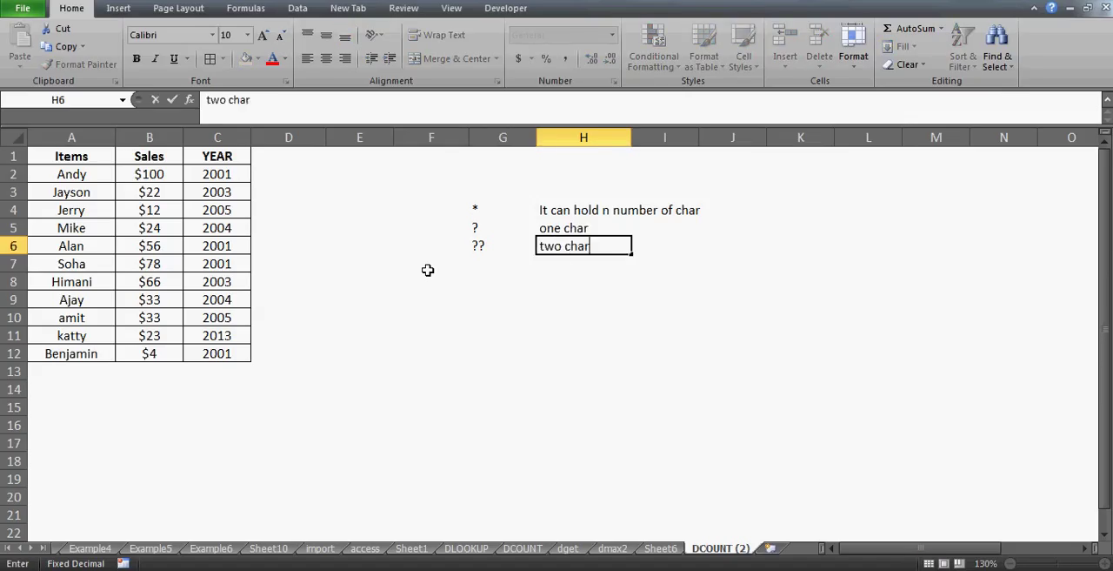
key("Return")
Move the wildcard notes from G4:H6 to K3:L5
key("Up")
key("Up")
key("Left")
key("Up")
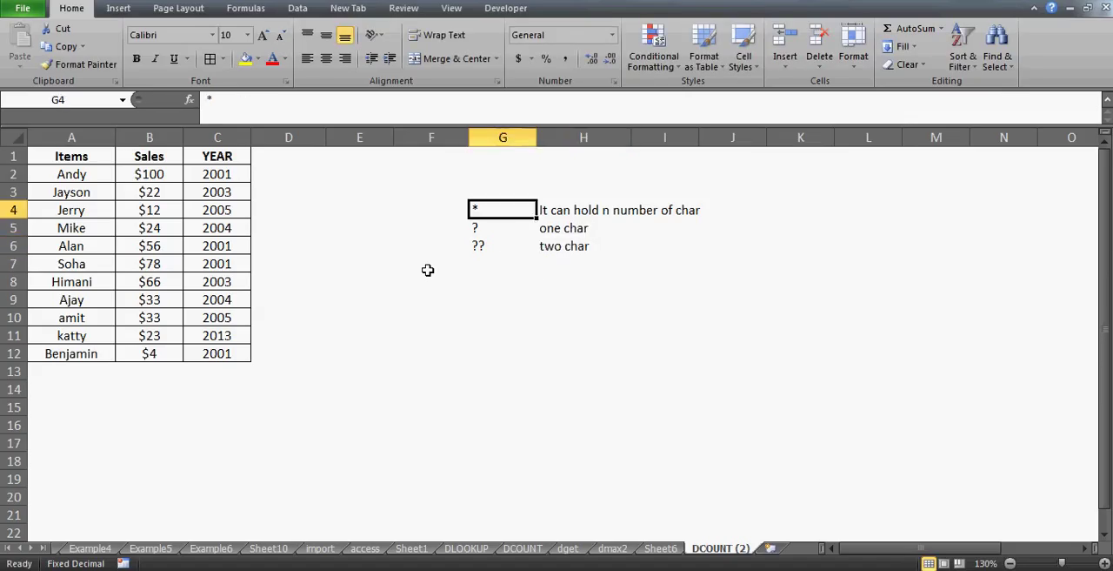
key("shift+Right")
key("shift+Down")
key("shift+Down")
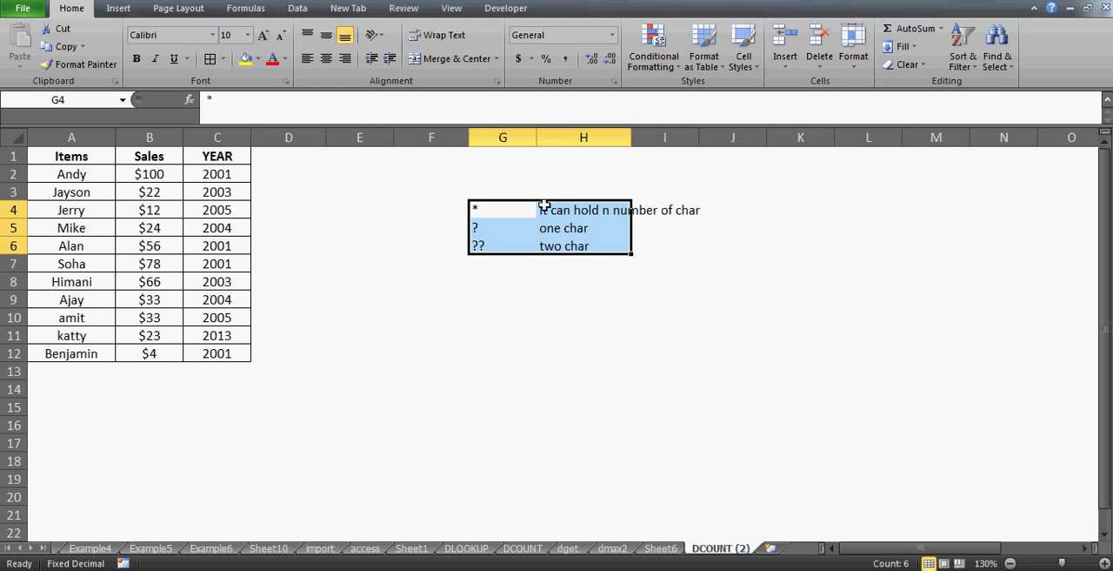
left_click_drag(544, 206, 887, 196)
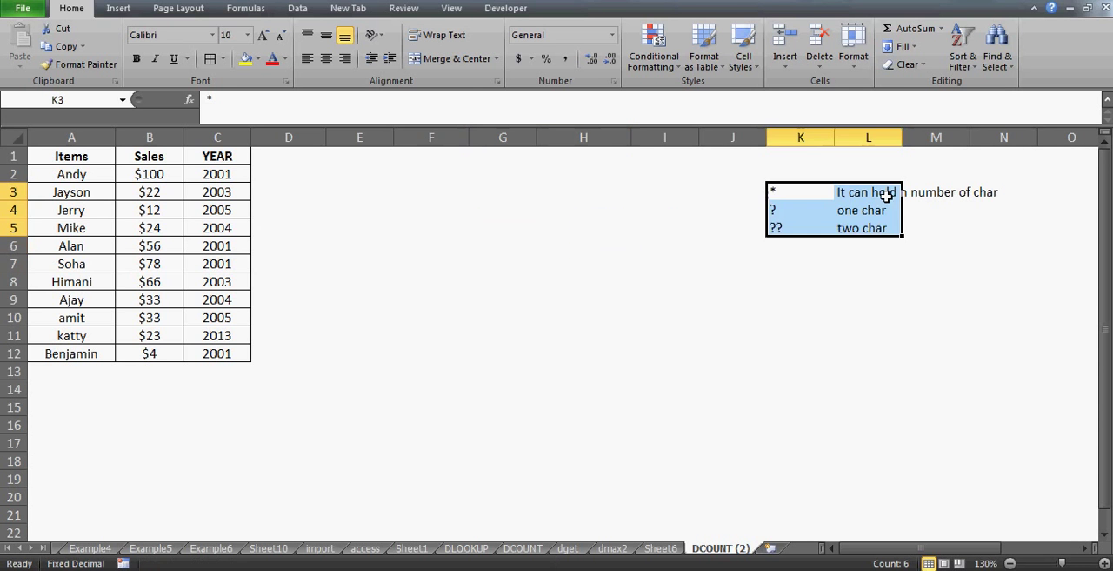
Rename the table's first column header in cell A1 to "name"
left_click(462, 211)
left_click(386, 178)
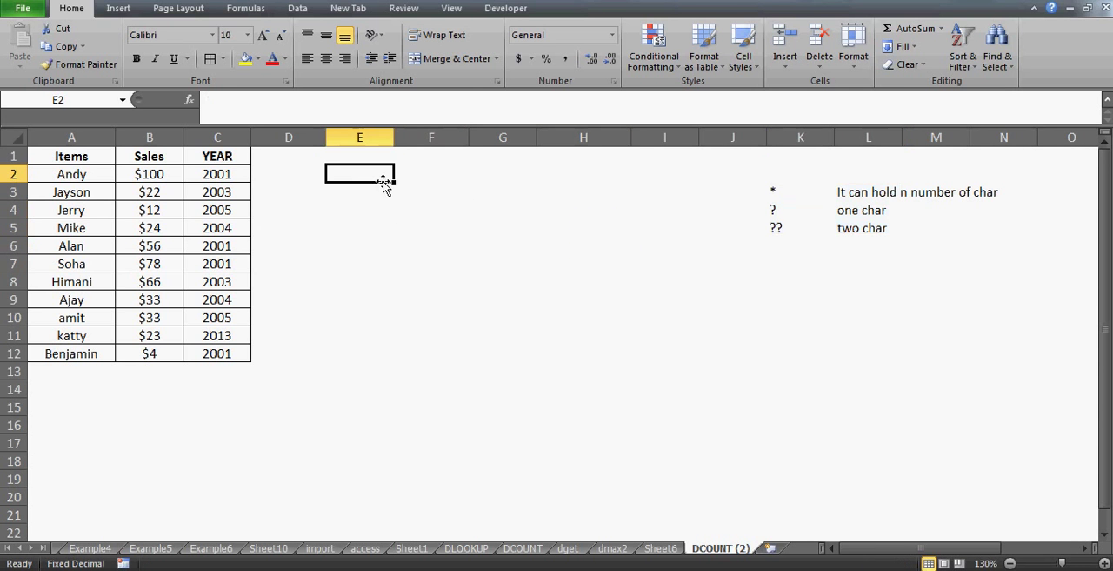
key("Up")
key("Down")
key("Down")
key("Down")
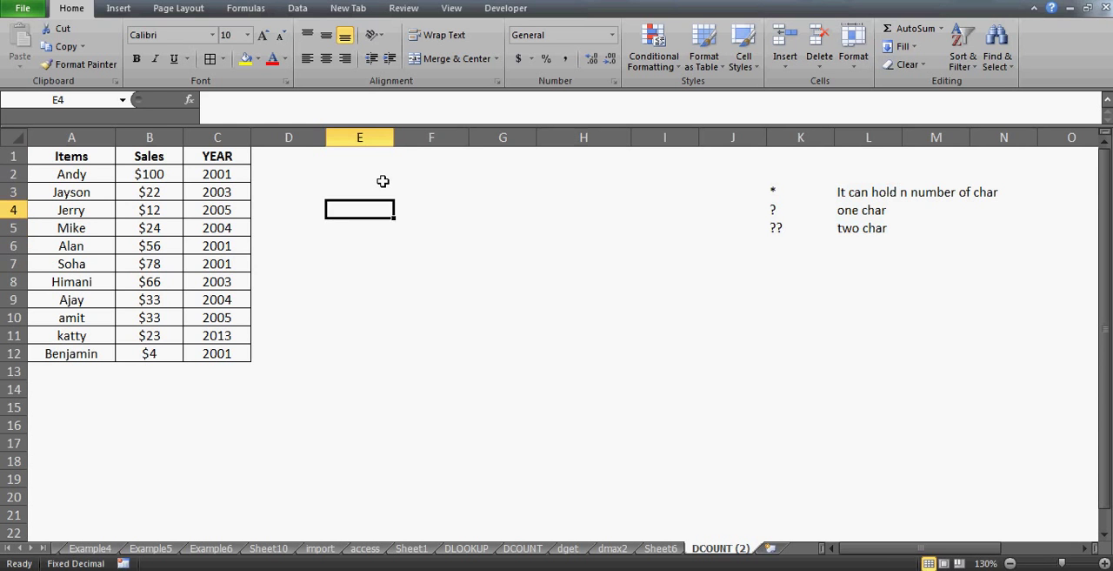
key("Left")
key("Left")
key("Up")
key("Up")
key("Up")
key("Left")
key("Left")
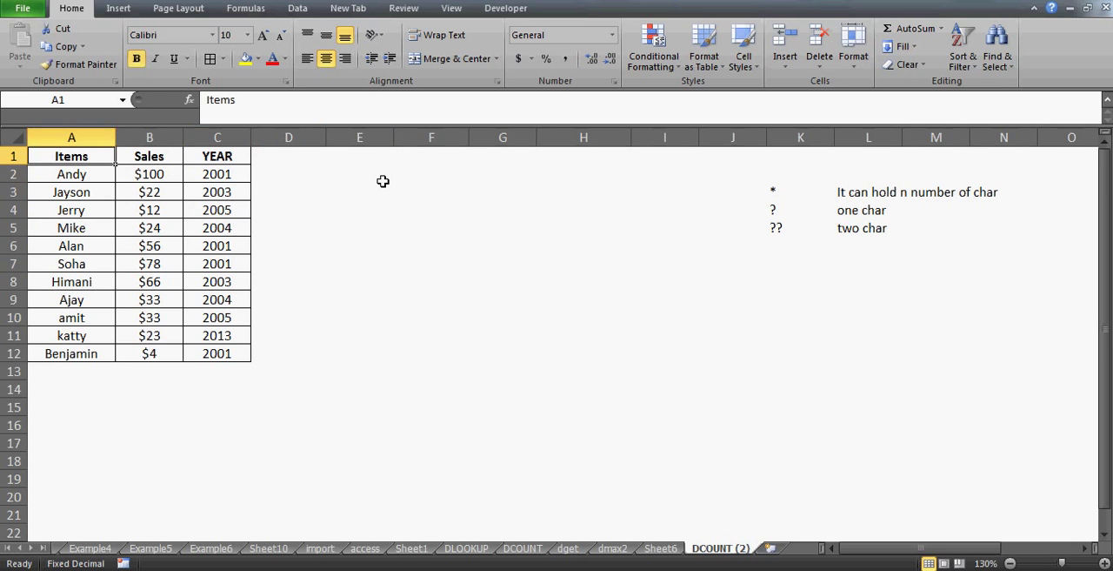
type("name")
key("Return")
Enter the criteria header "name" in cell F1
key("Right")
key("Right")
key("Right")
key("Right")
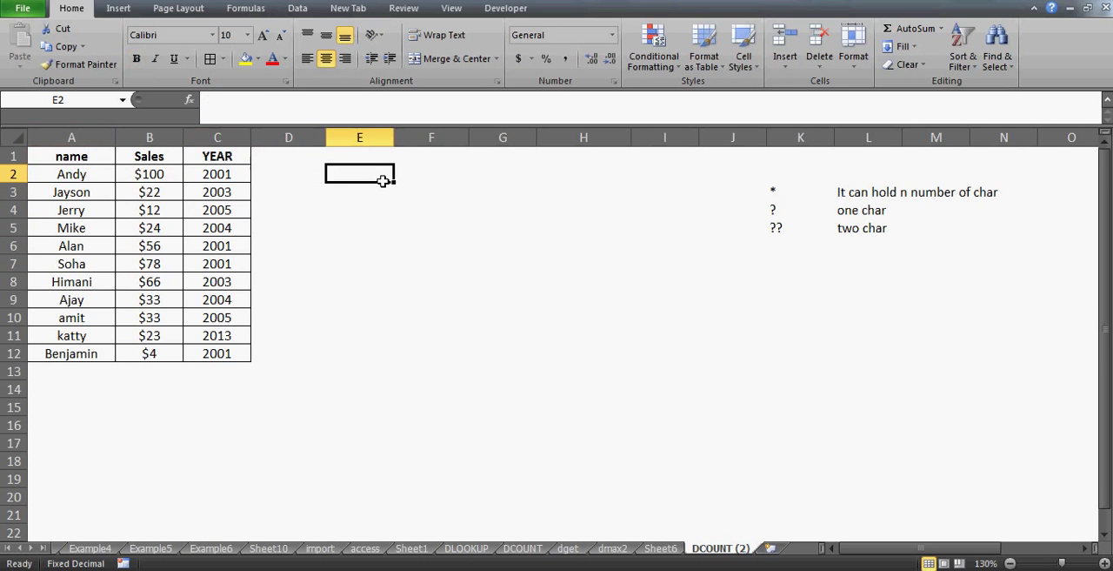
key("Up")
key("Right")
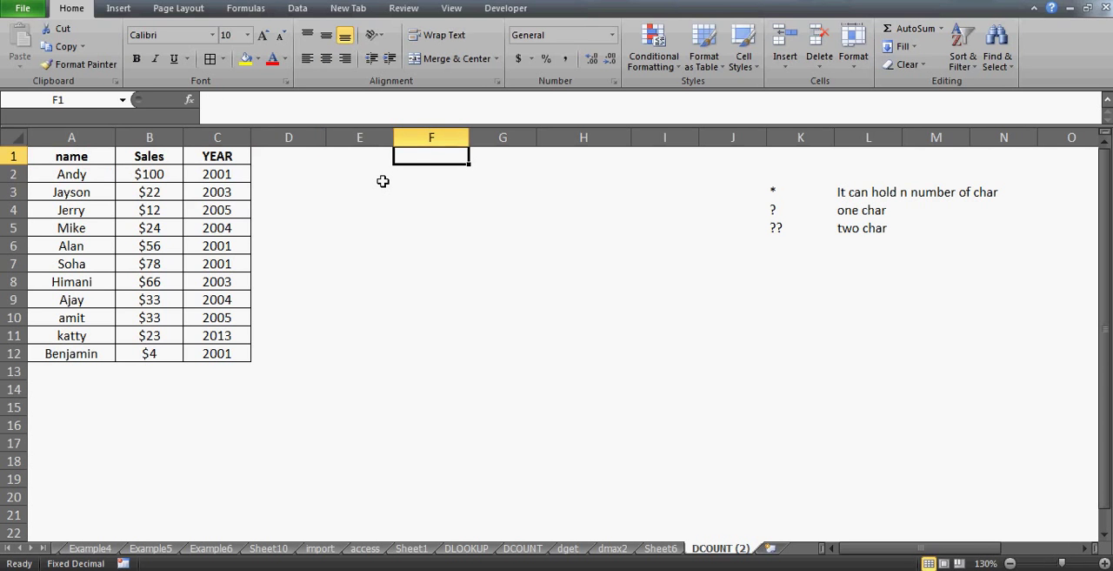
type("name")
key("Return")
Enter the criterion ="=J*" in cell F2 to match names beginning with J
type("=")
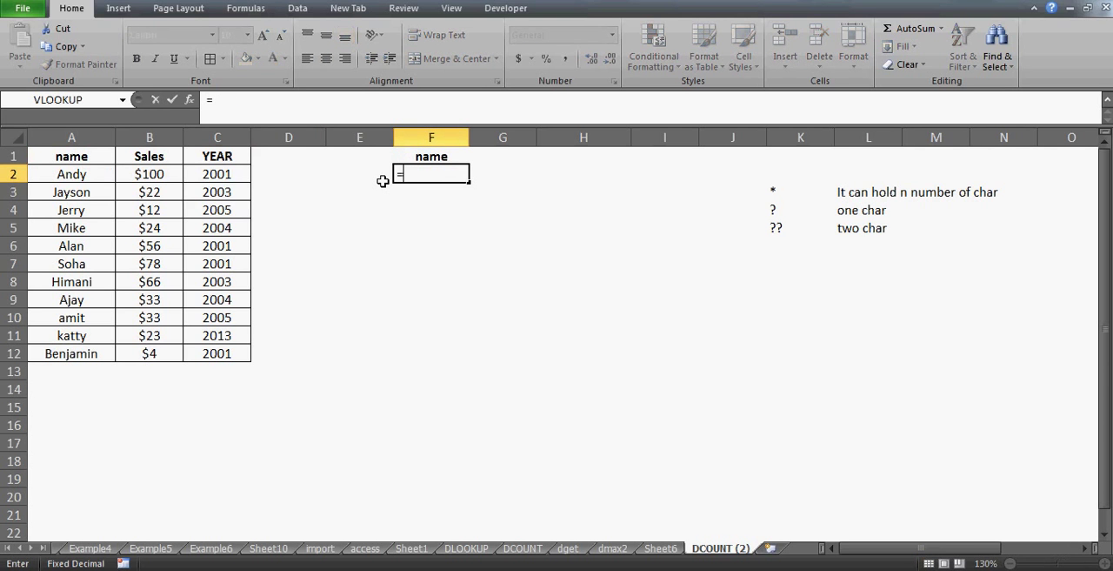
type("\"=j")
type("*")
type("\"")
left_click(418, 174)
key("BackSpace")
type("J")
key("Return")
key("Up")
key("Up")
key("Right")
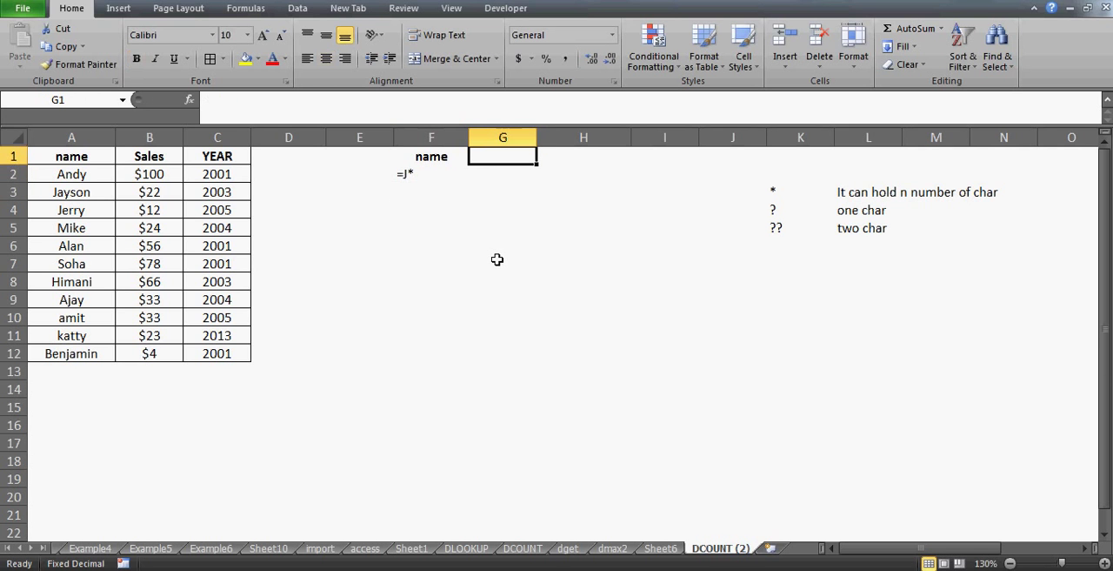
Enter the criteria header "SALES" in cell G1 and the criterion =">50" in cell G2
type("SALES")
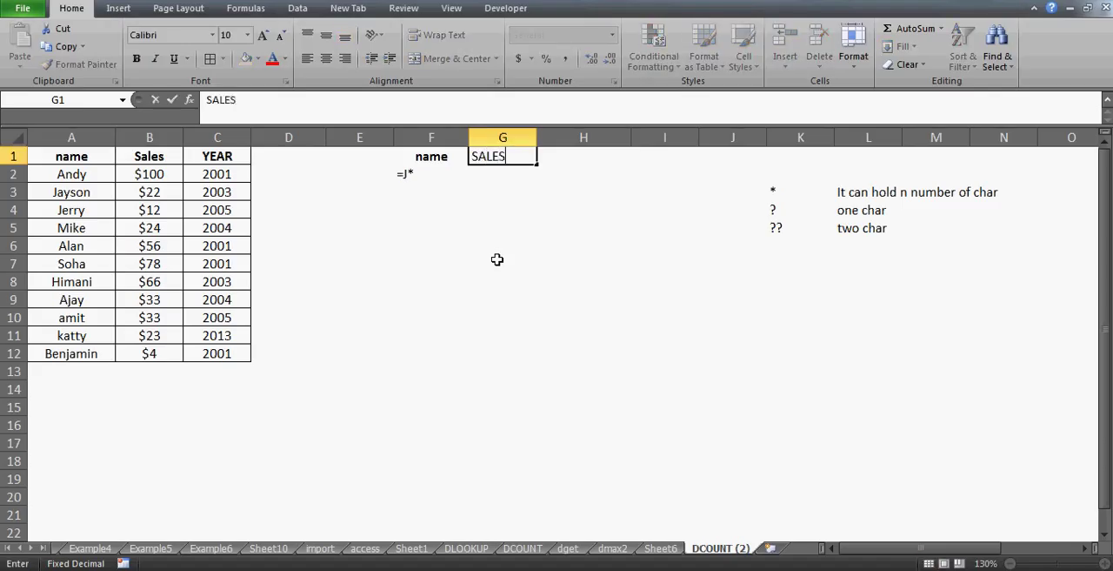
key("Return")
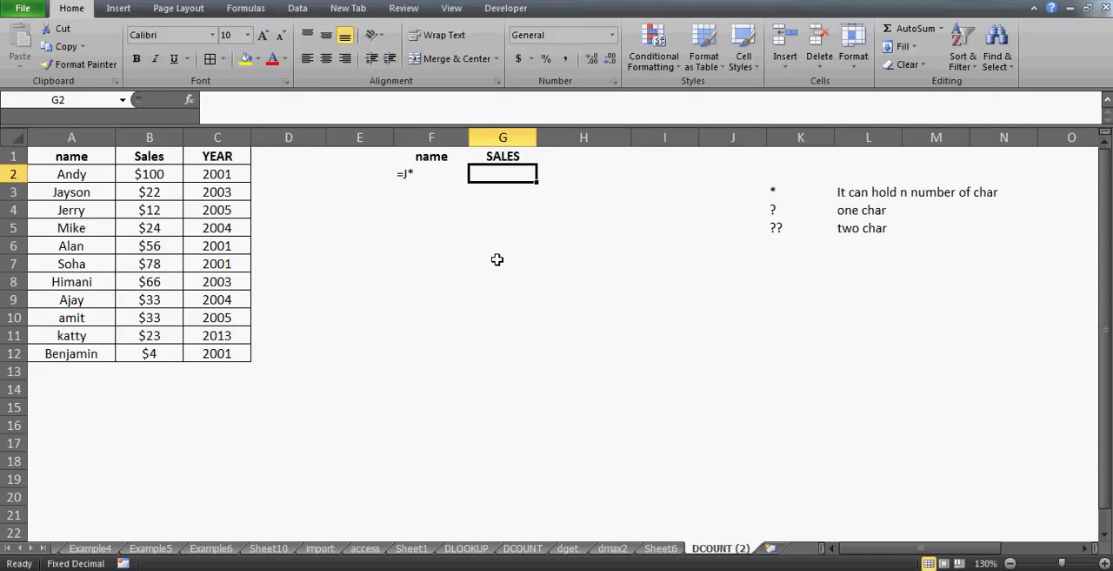
type("=\">")
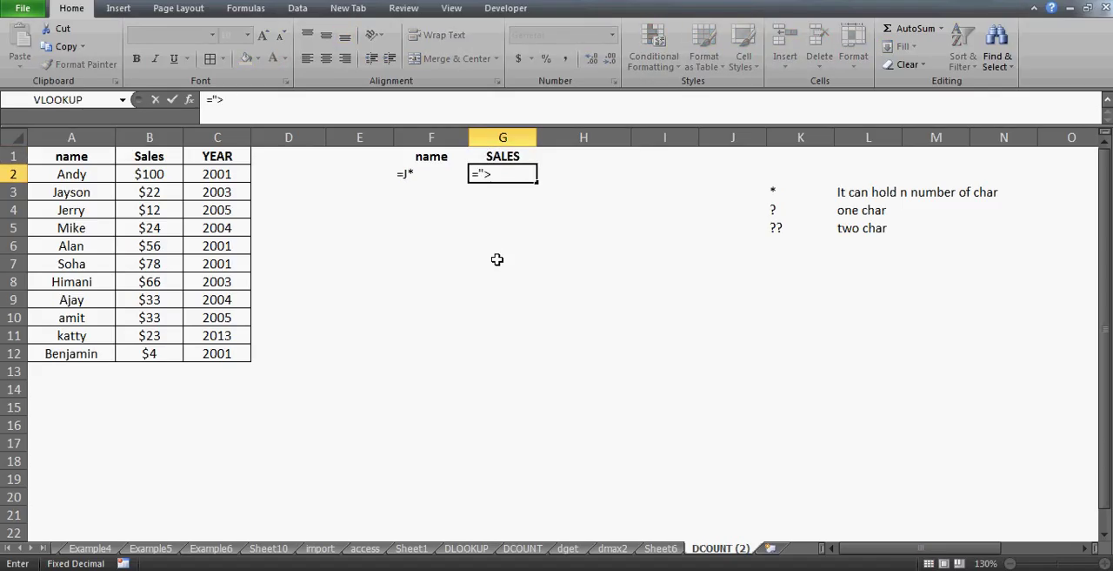
type("50\"")
key("Return")
Remove the centre alignment from the criteria range F1:G2
key("Up")
key("Up")
left_click_drag(426, 157, 496, 176)
left_click(328, 59)
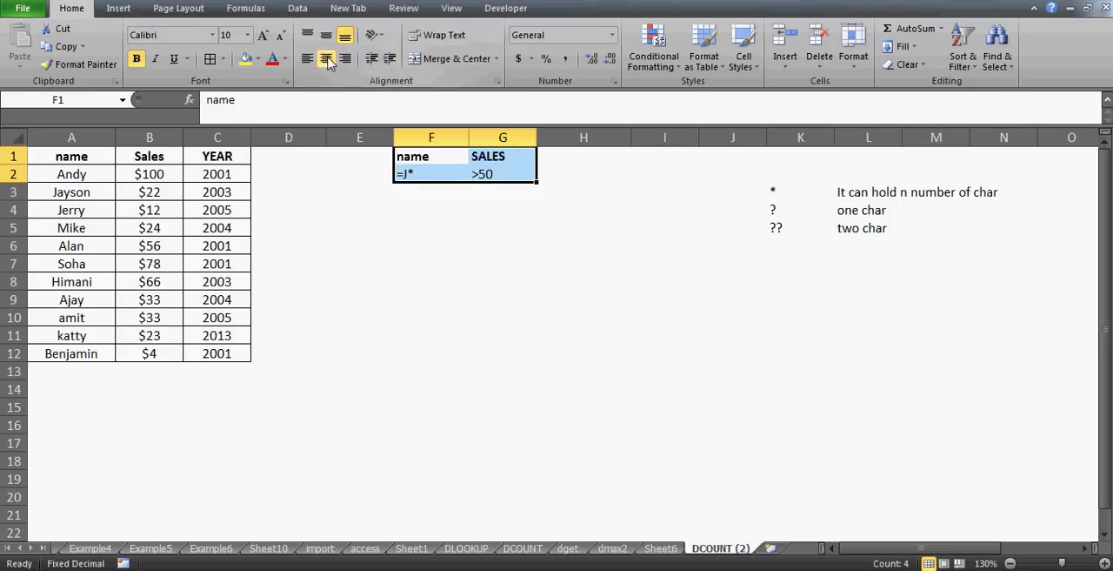
Start a DCOUNT formula in cell F7 with the table range A1:C12 as its database
left_click(447, 263)
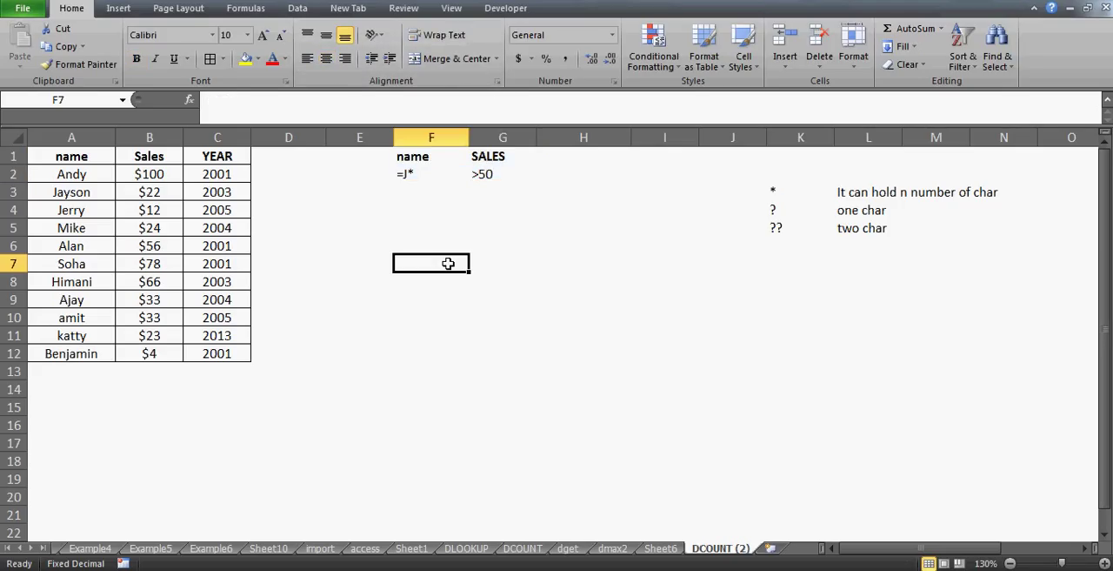
type("=D")
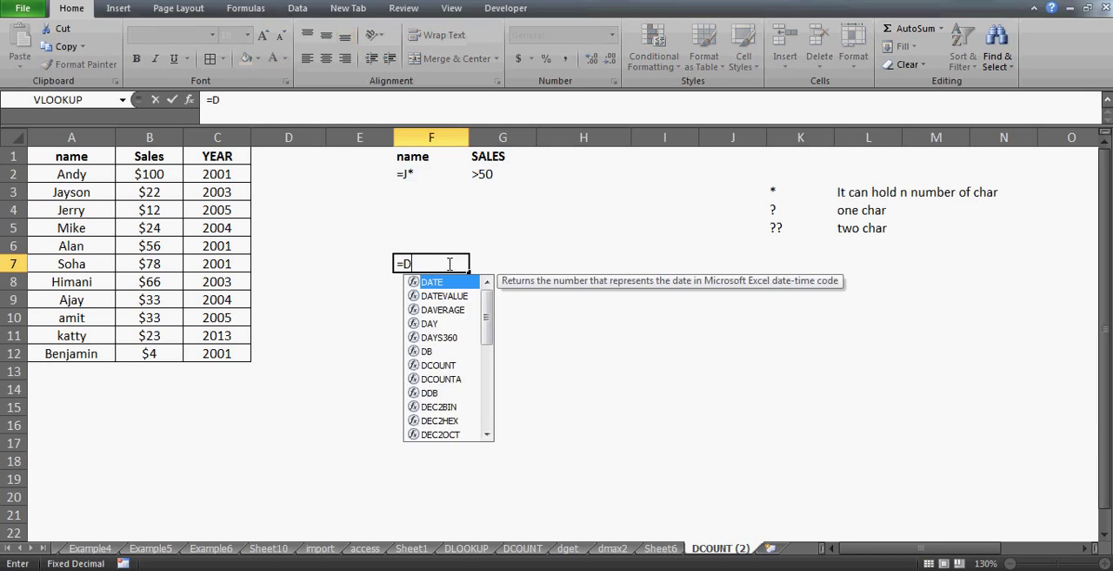
type("COUNT")
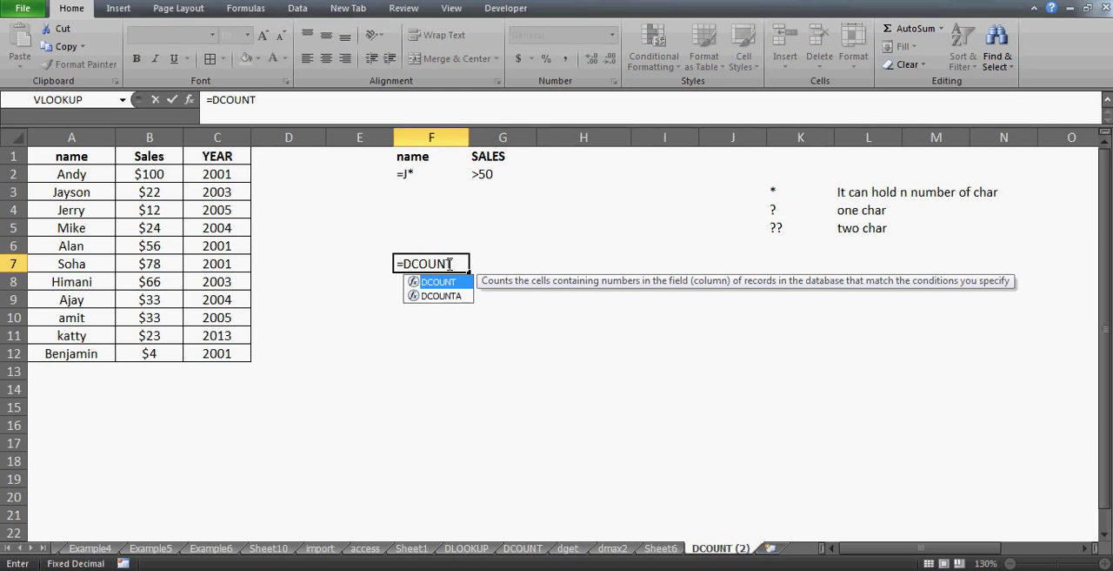
type("(")
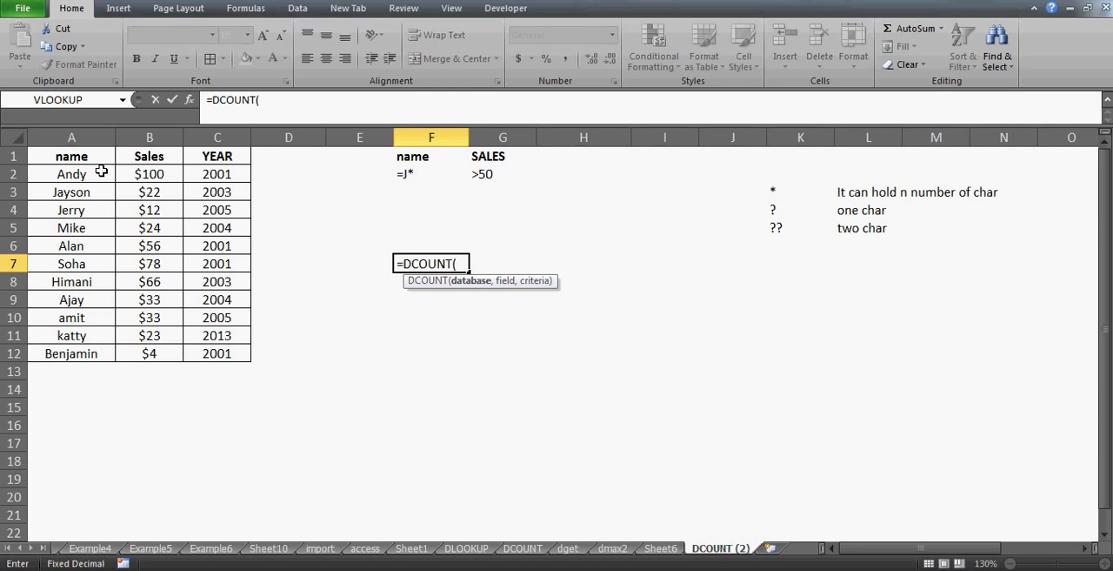
left_click(80, 157)
key("shift+Right")
key("shift+Right")
key("shift+Down")
key("shift+Down")
key("shift+Down")
key("shift+Down")
key("shift+Down")
key("shift+Down")
key("shift+Down")
key("shift+Down")
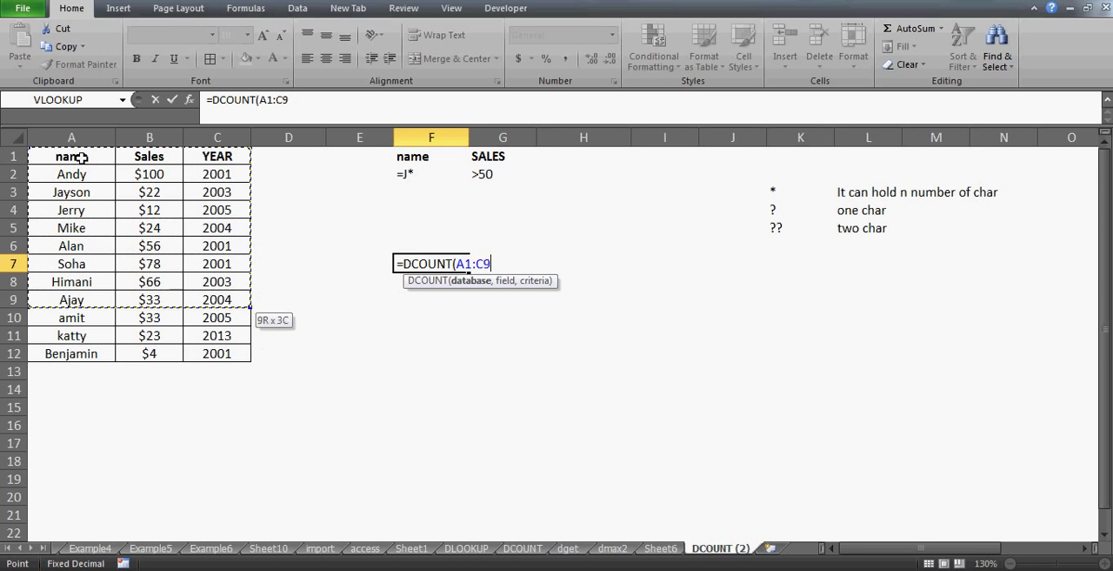
key("shift+Down")
key("shift+Down")
key("shift+Down")
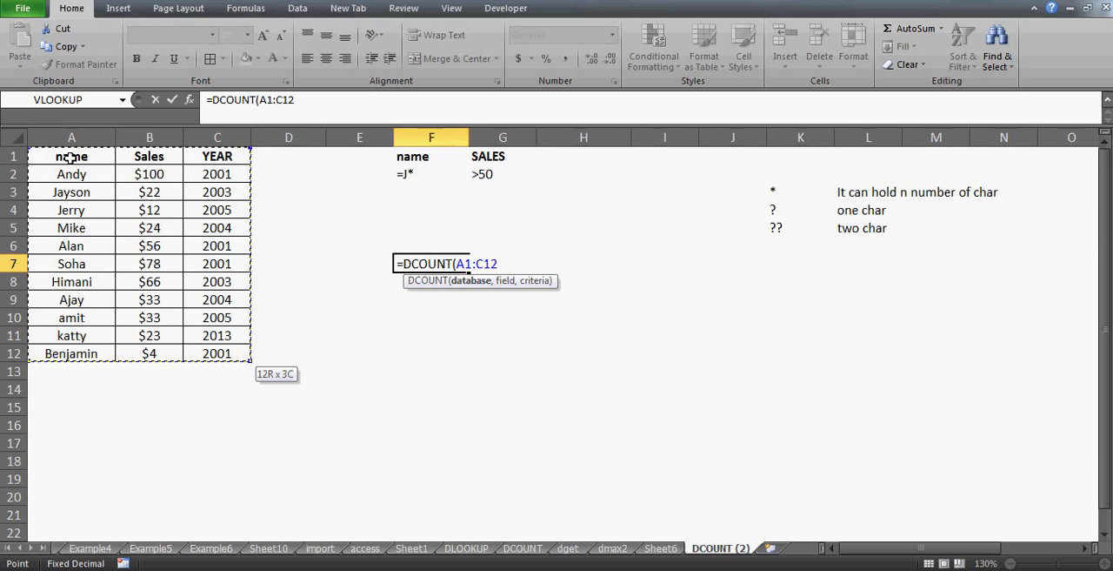
Complete the DCOUNT formula in F7 with "Sales" as the field and F1:G2 as the criteria range
type(",")
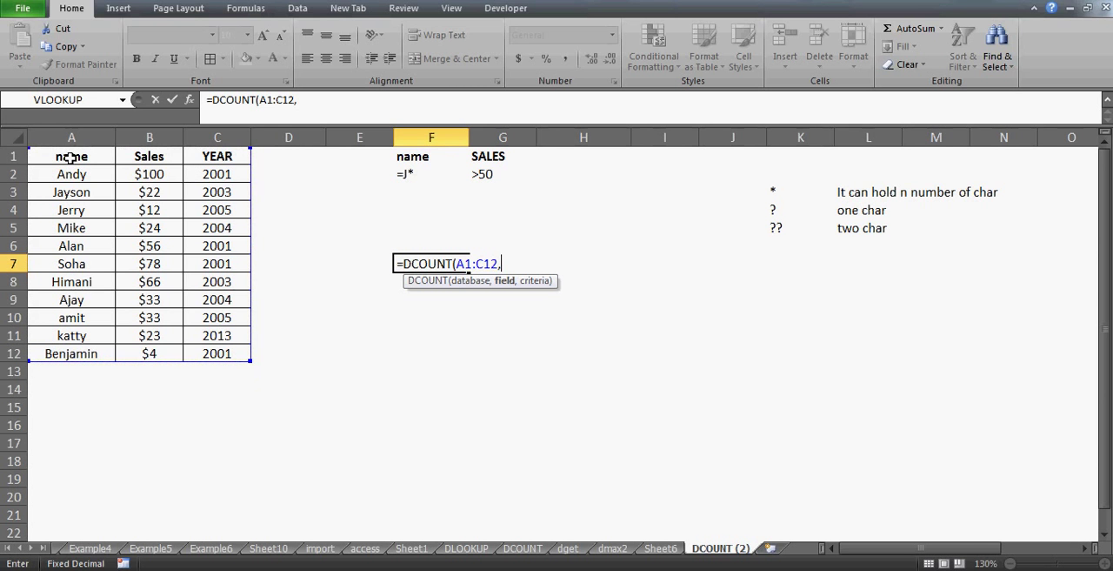
type("\"S")
type("e")
type("les\",")
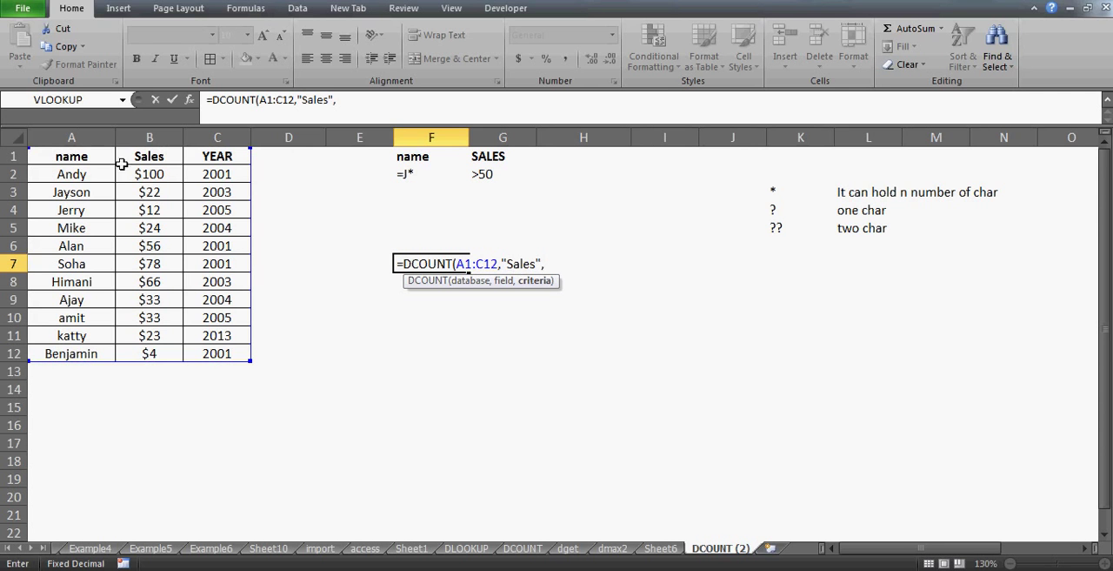
left_click(420, 159)
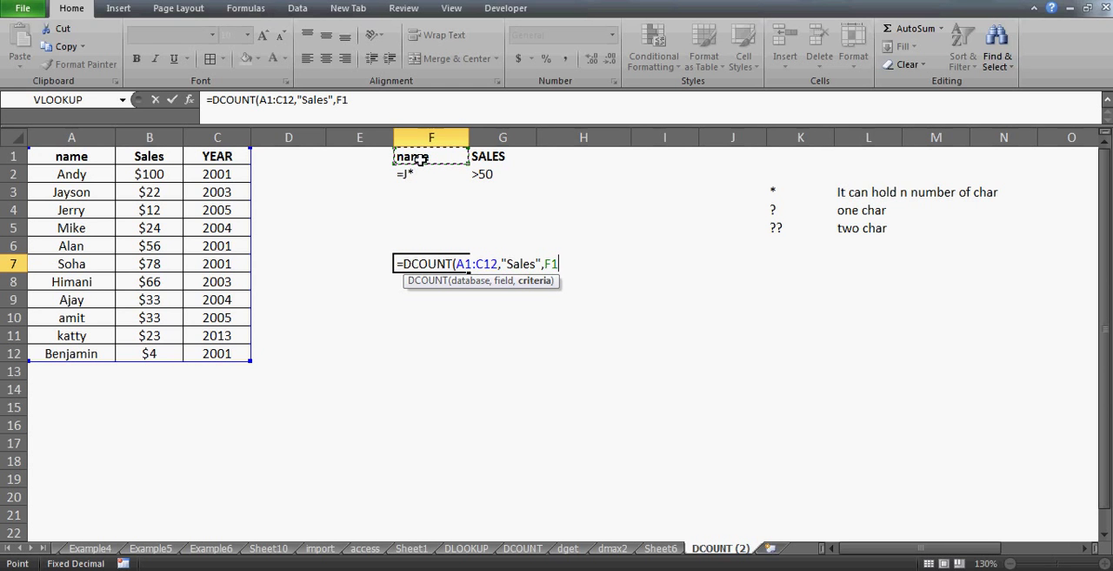
key("shift+Right")
key("shift+Down")
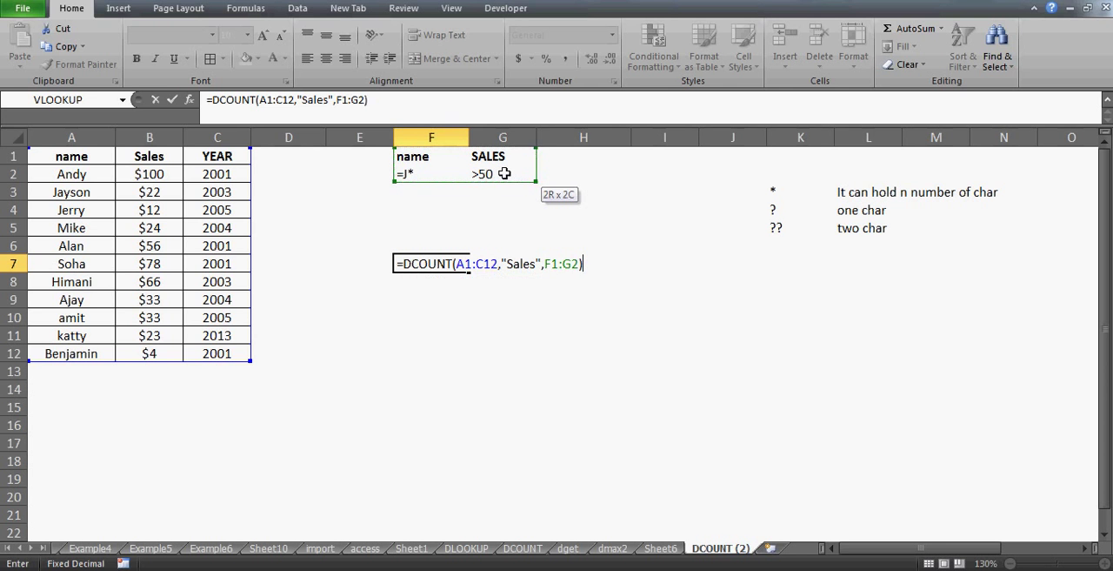
key("Return")
key("Up")
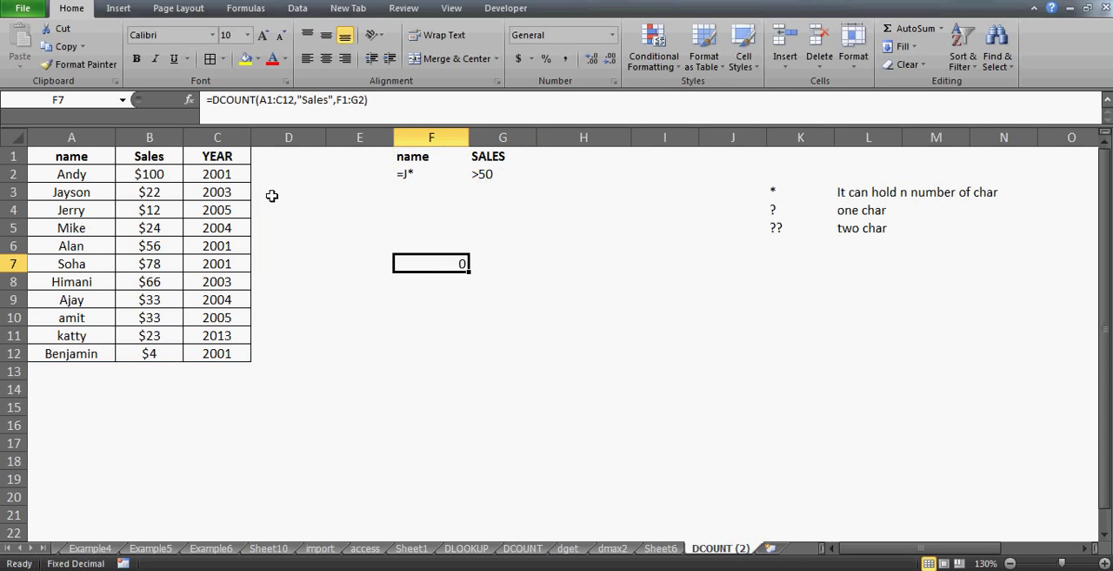
Compare the table names beginning with J in A3:A4 against the sales criterion in G2
left_click(83, 193)
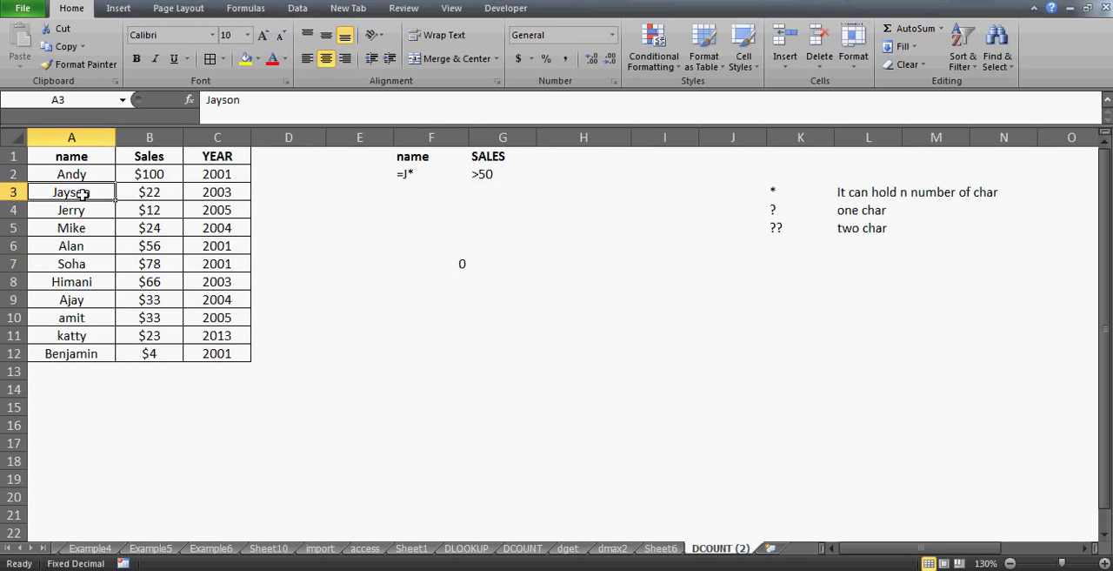
left_click(500, 178)
key("Left")
key("Left")
key("Home")
key("Down")
key("Down")
key("Up")
key("shift+Down")
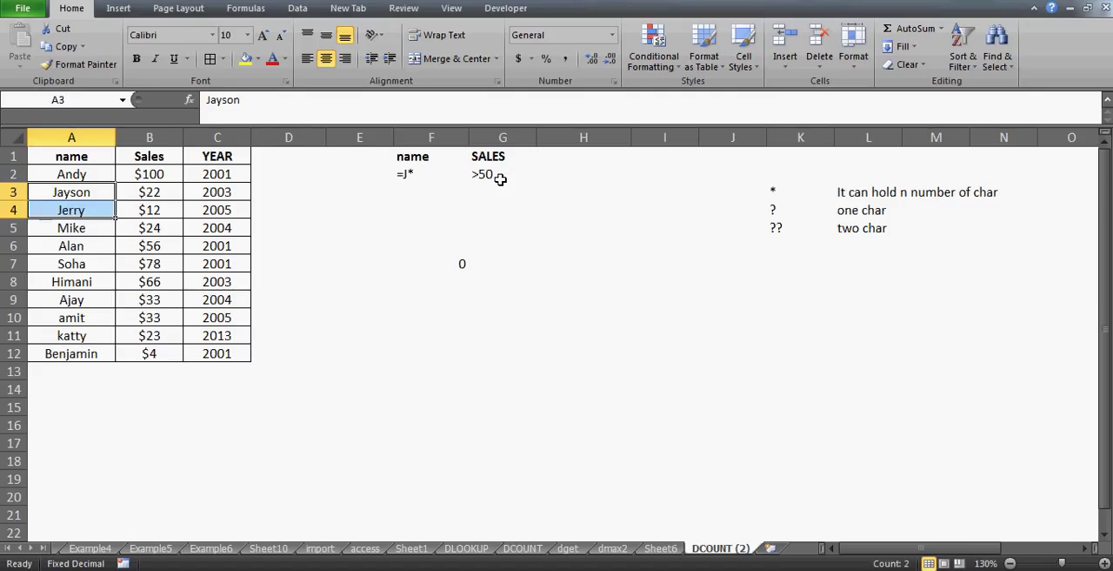
Set the sales value in cell B3 to 77
key("Right")
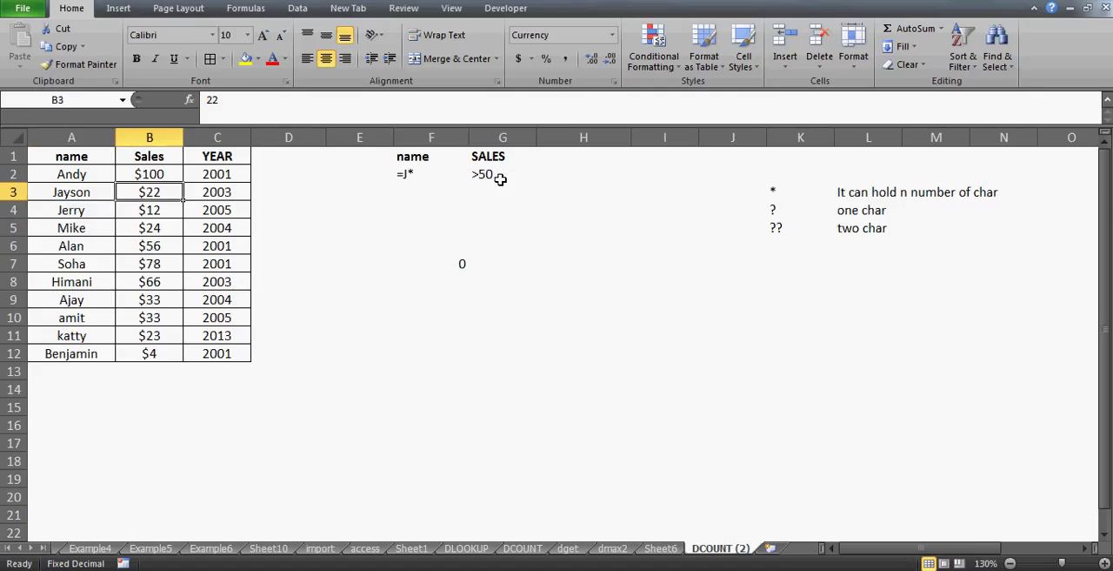
type("77")
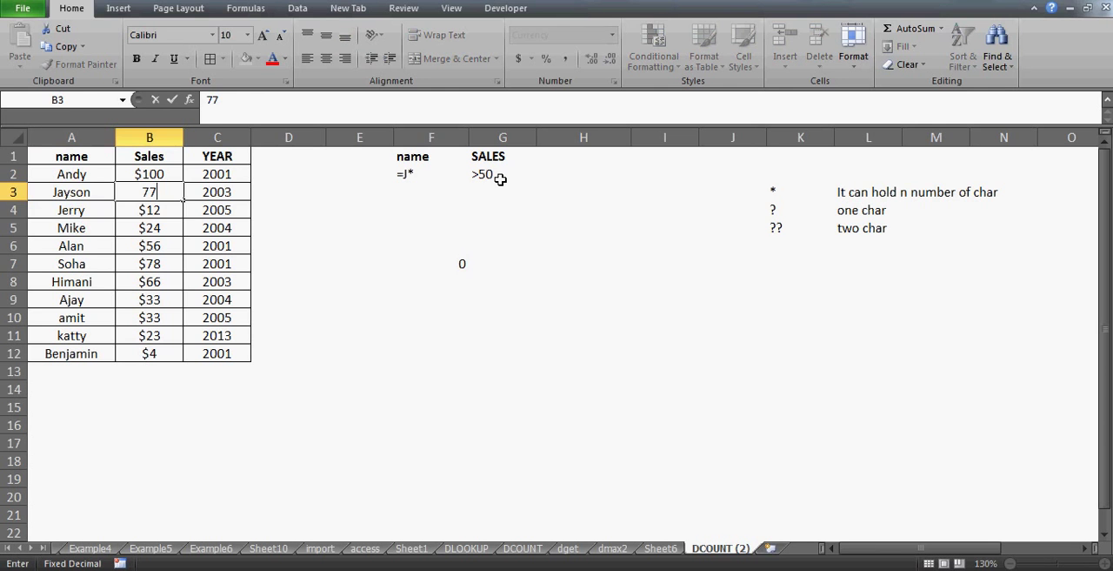
key("Return")
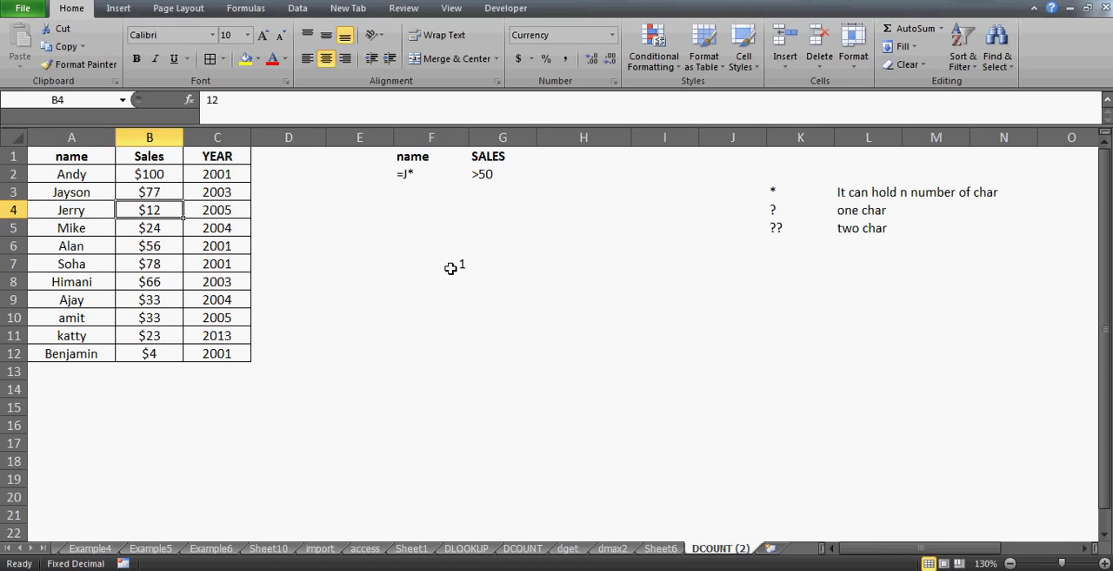
Set the sales value in cell B4 to 99
left_click(451, 266)
left_click(56, 342)
key("Up")
key("Up")
key("Up")
key("Up")
key("Up")
key("Up")
key("Up")
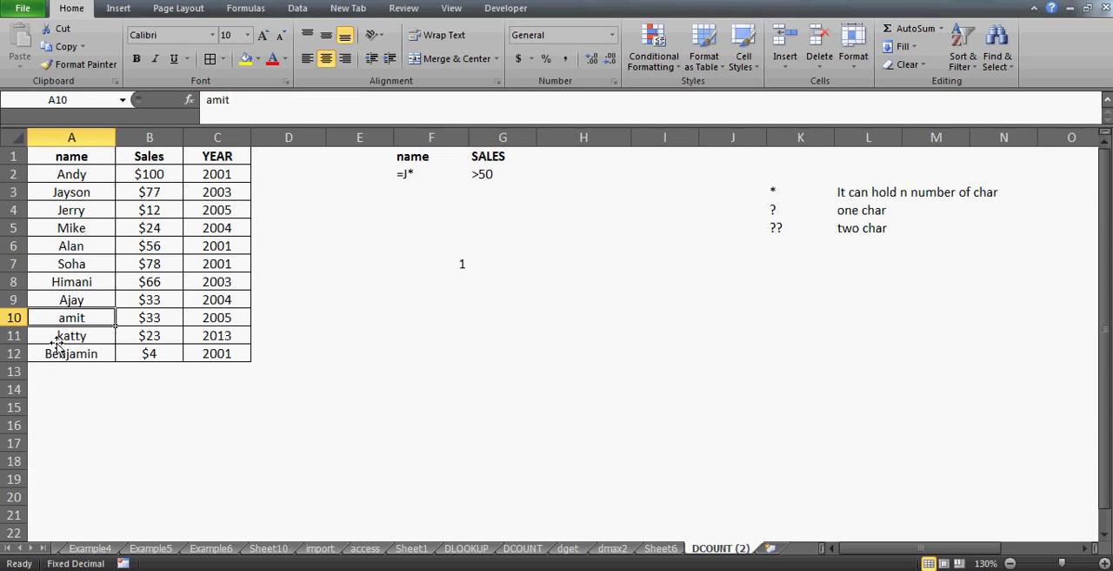
key("Right")
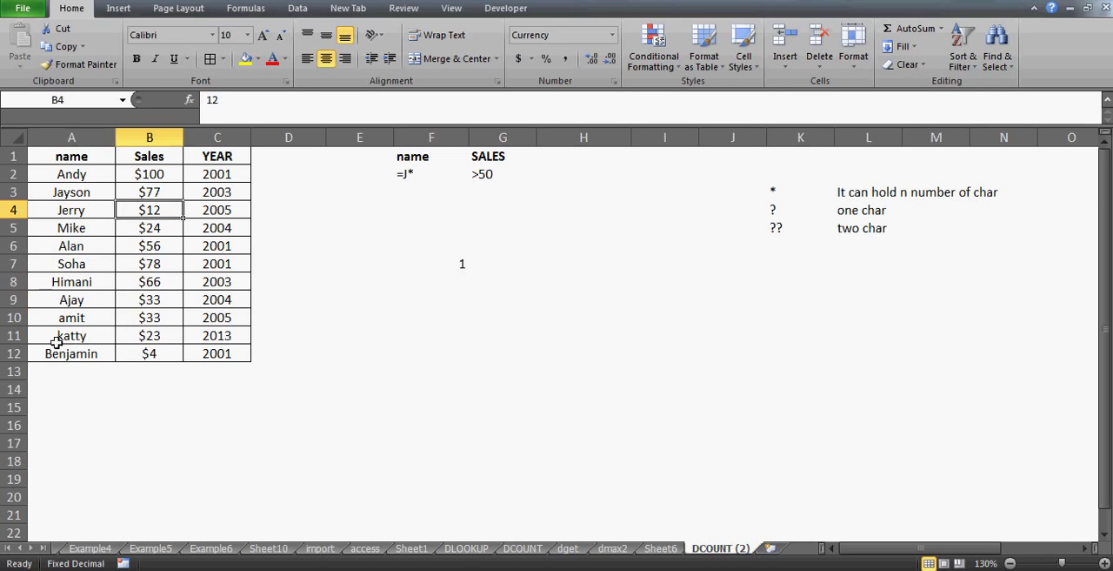
type("99")
key("Return")
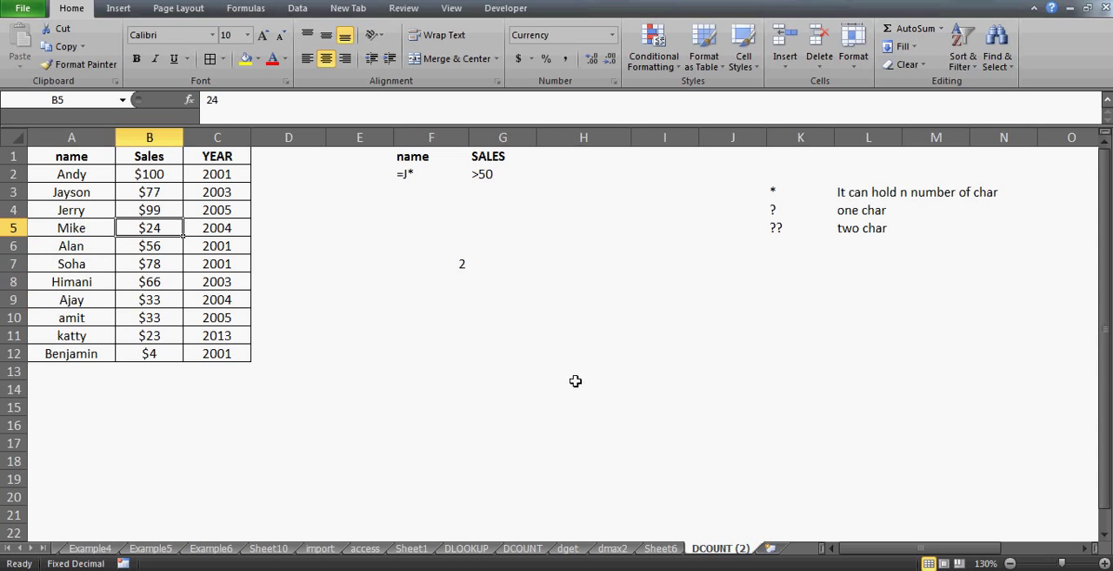
Review the DCOUNT result in F7 and the name and sales criteria in F1:G2
left_click(459, 261)
key("Up")
key("Up")
key("Up")
key("Up")
key("Up")
key("Up")
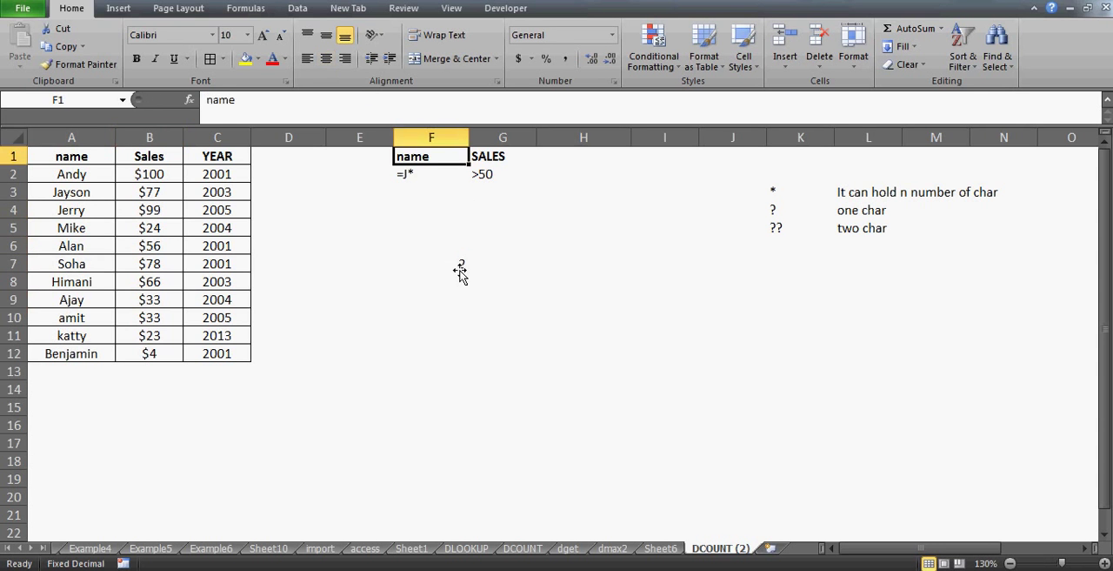
key("Down")
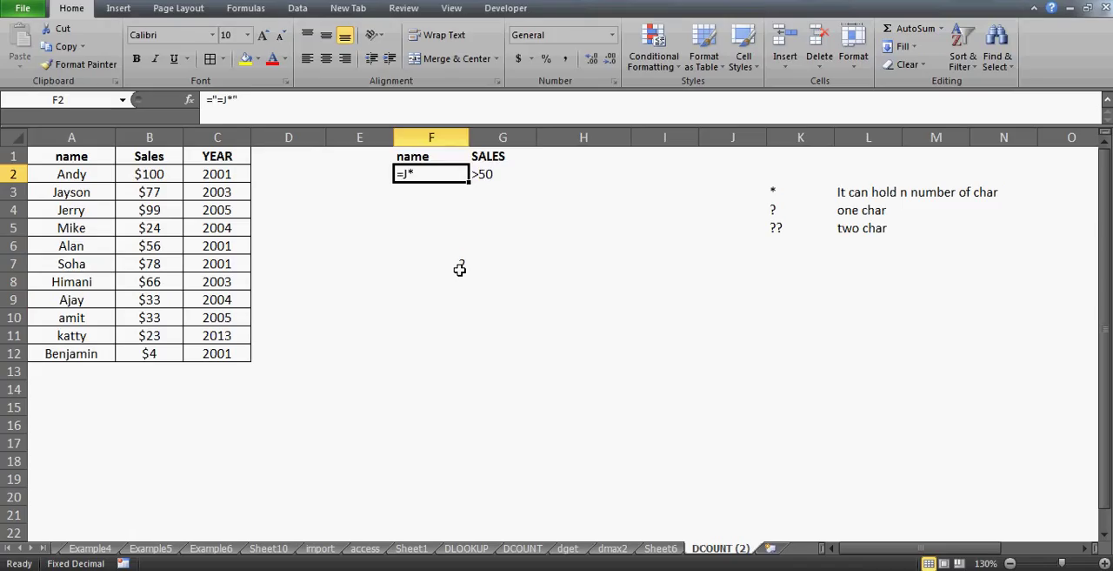
key("Up")
key("shift+Down")
key("shift+Right")
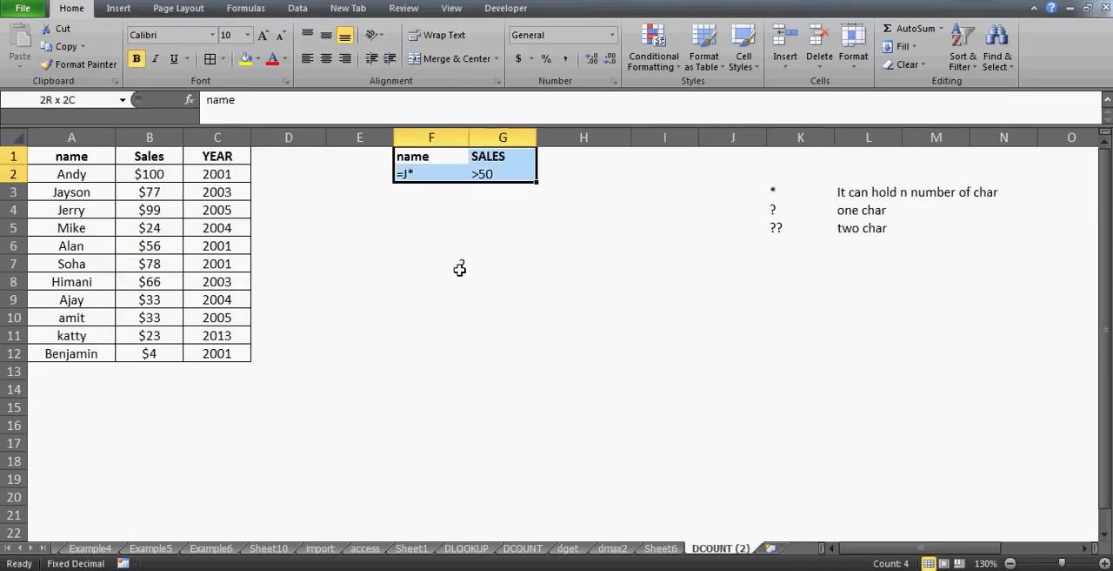
key("Down")
key("Up")
key("Right")
key("Down")
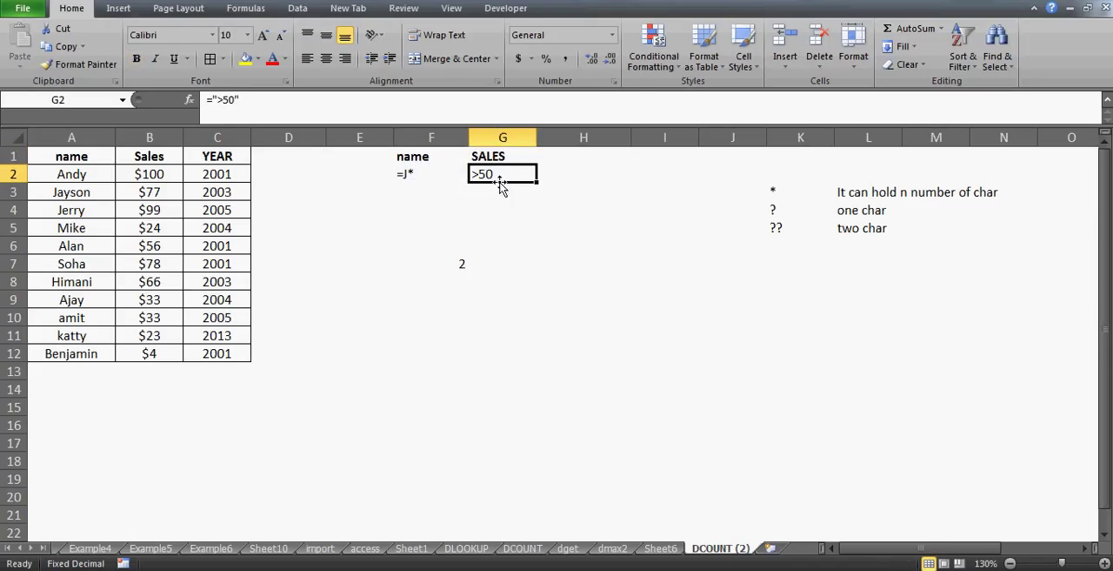
Move the >50 criterion from G2 down to G3 and fill the range F1:G3 with yellow
left_click_drag(502, 183, 501, 196)
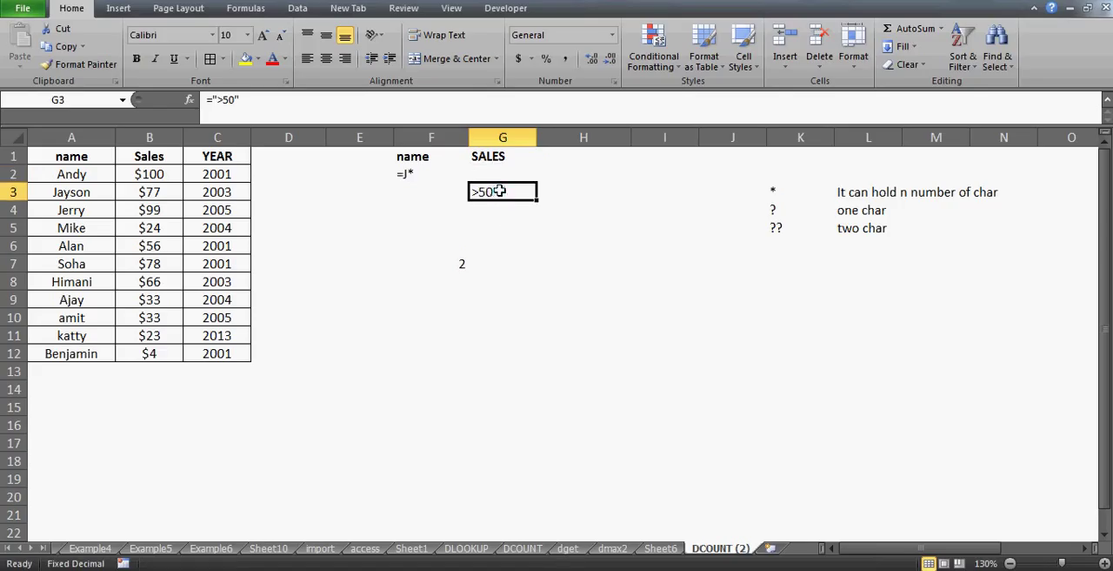
left_click(409, 161)
left_click_drag(409, 160, 500, 193)
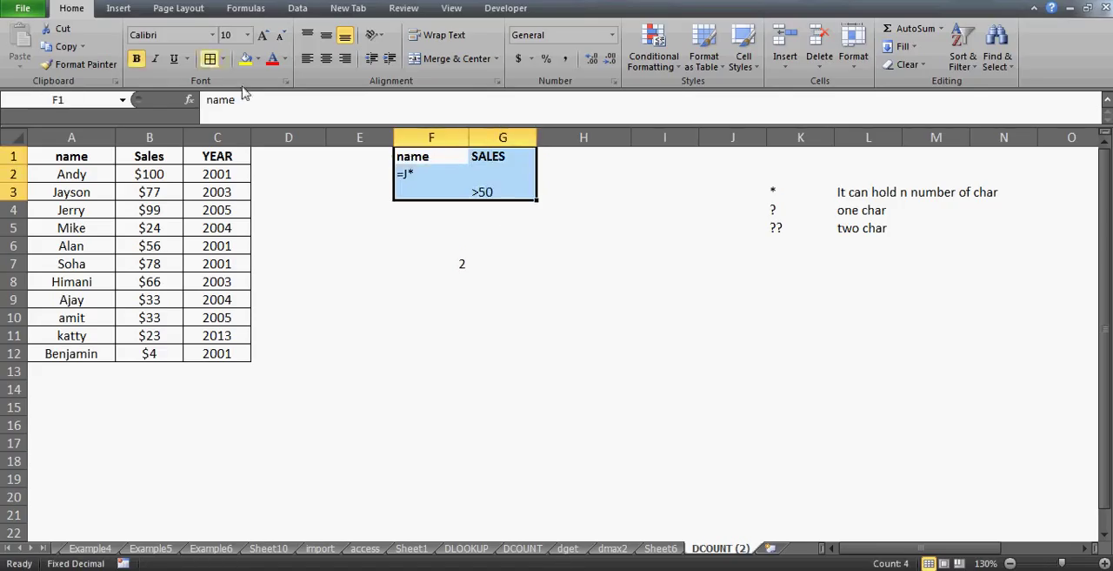
left_click(246, 59)
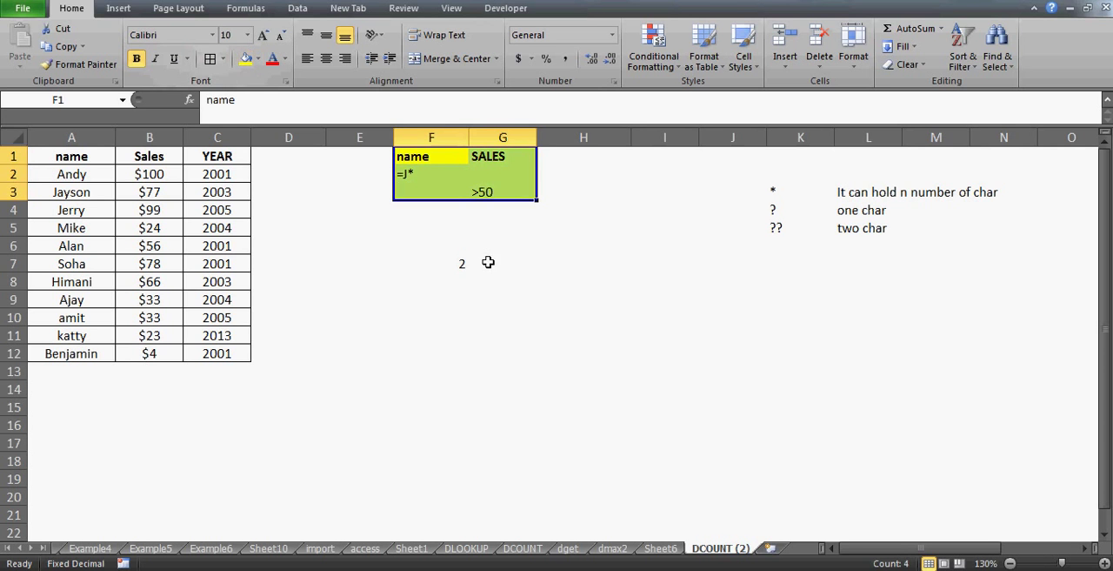
Examine the DCOUNT formula in F7 and the criteria placed on separate rows in F1:G3
left_click(455, 264)
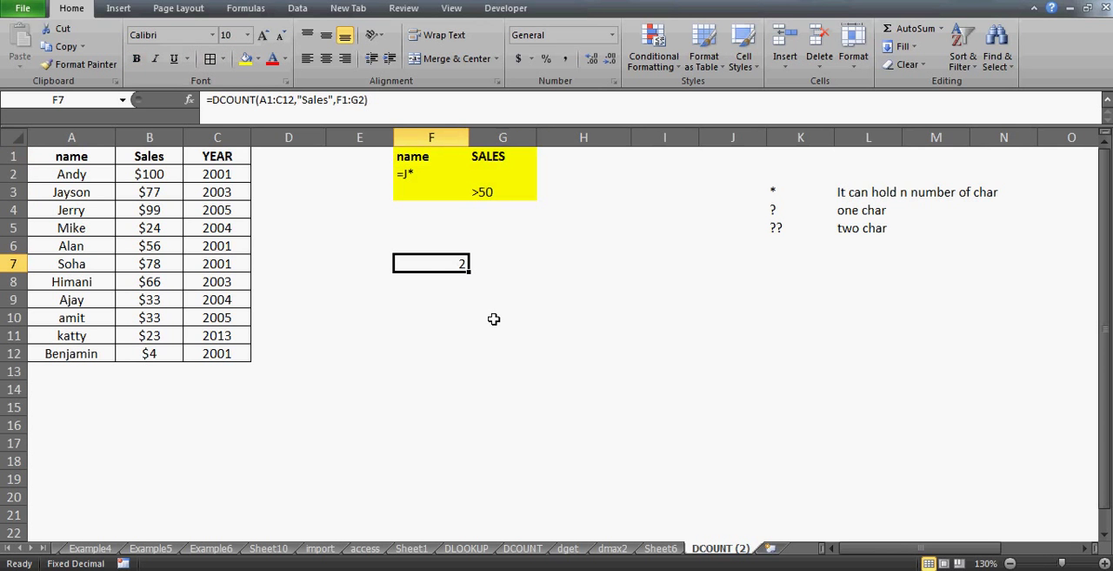
left_click(407, 174)
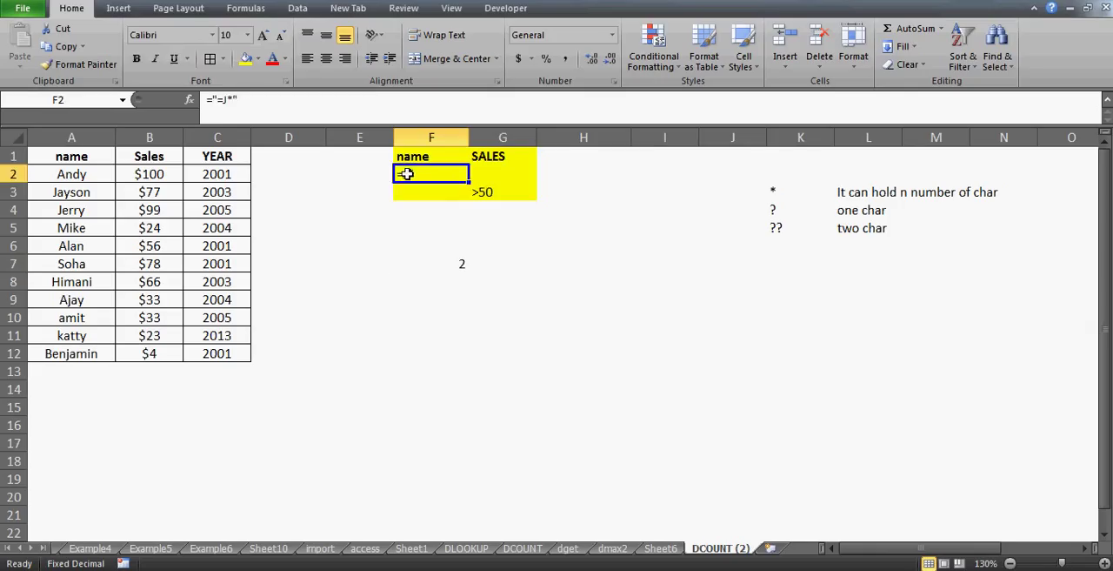
key("Up")
key("shift+Down")
key("shift+Down")
key("shift+Right")
key("Down")
key("shift+Right")
key("shift+Left")
key("Up")
key("Down")
key("Right")
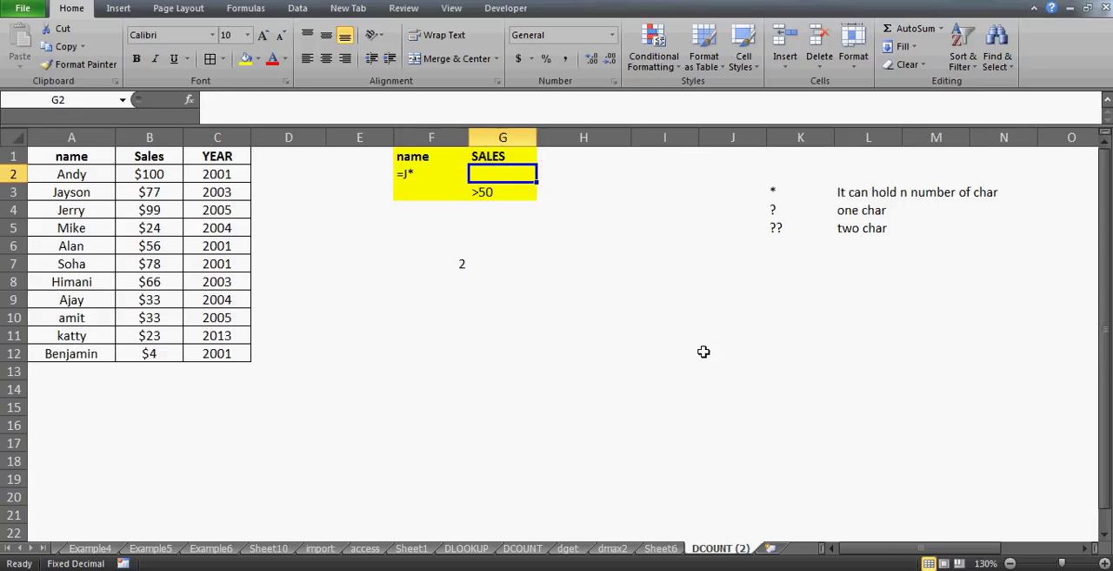
key("Down")
key("Left")
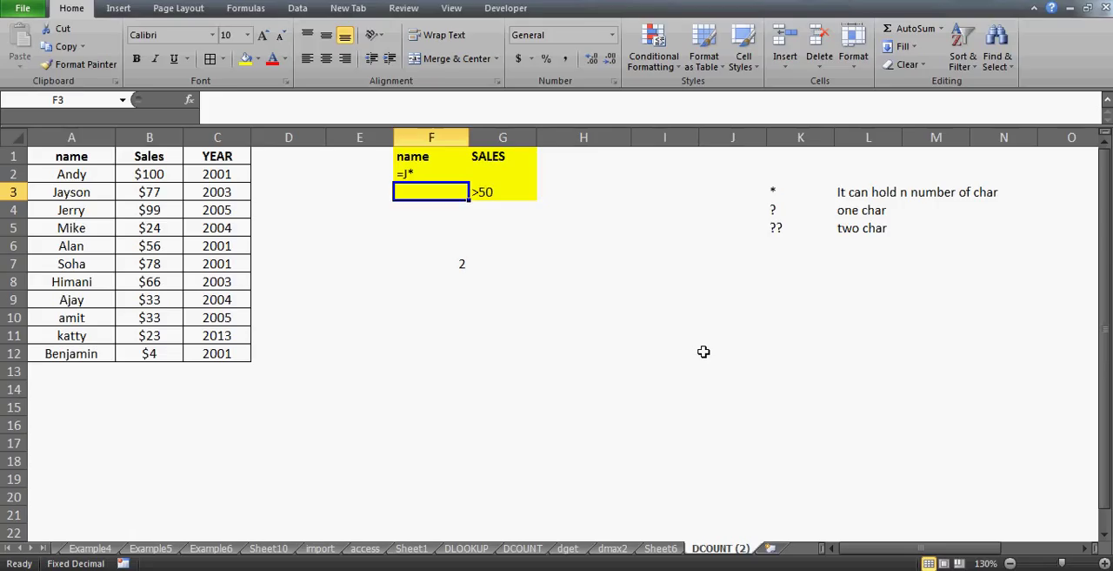
key("Right")
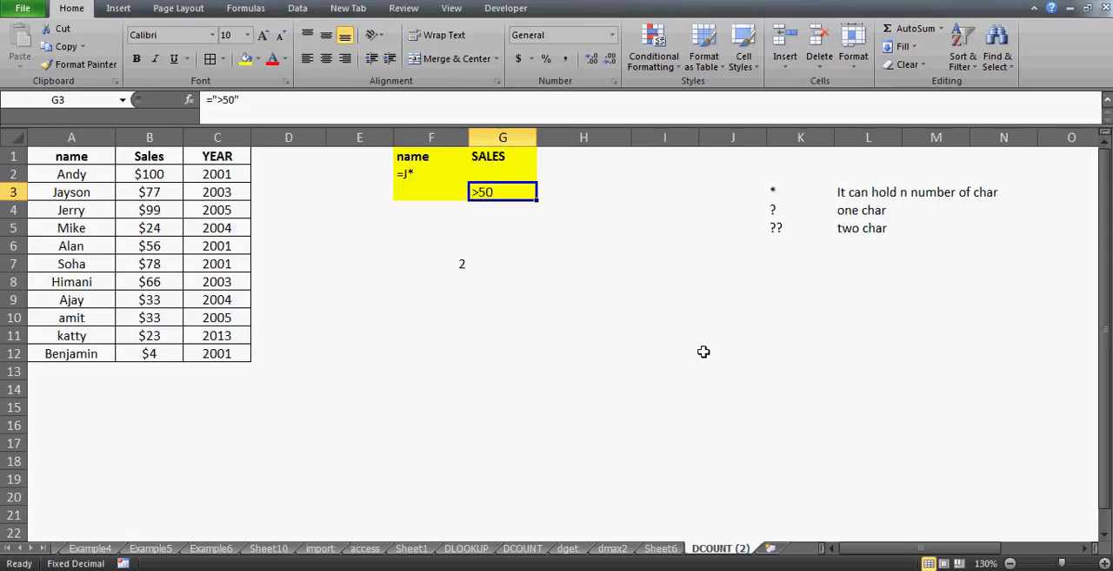
Begin a DCOUNT formula in F10 with the sales table A1:C12 as its database
key("Down")
key("Down")
key("Down")
key("Down")
key("Down")
key("Down")
key("Down")
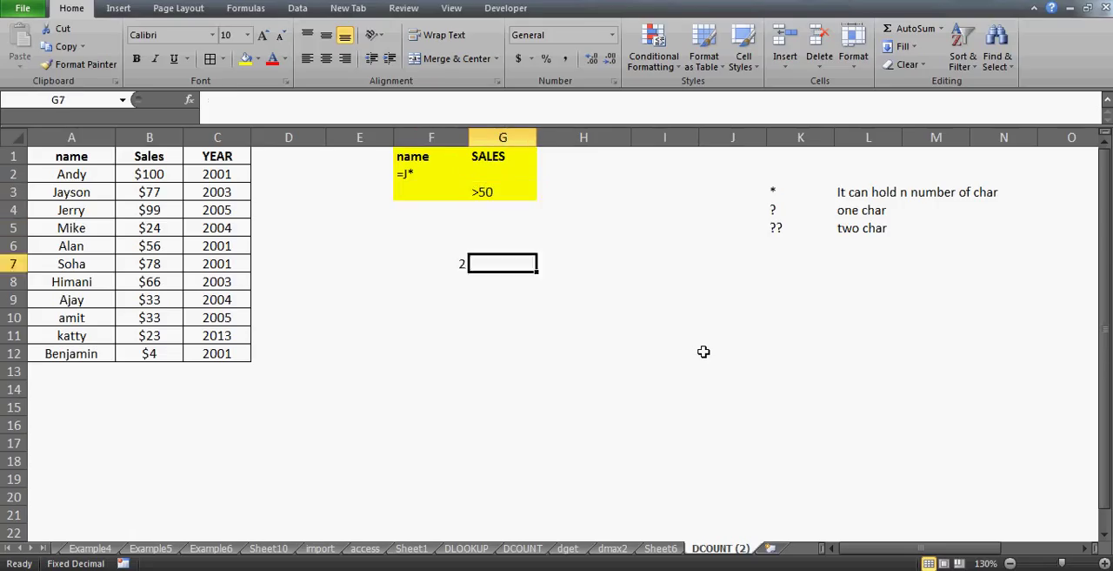
key("Left")
type("=")
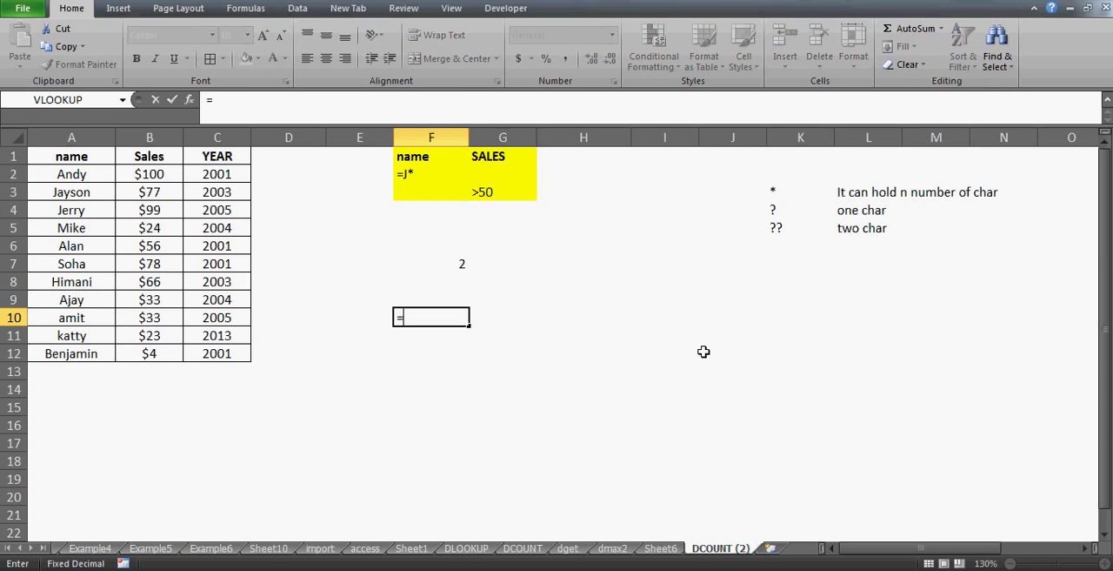
type("dcount(")
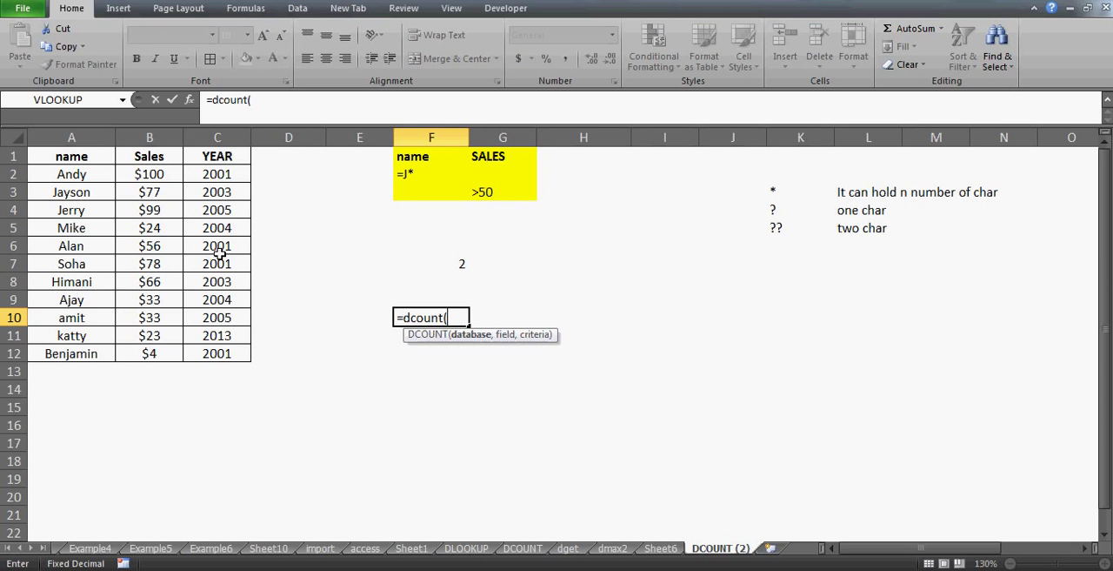
left_click_drag(71, 155, 239, 355)
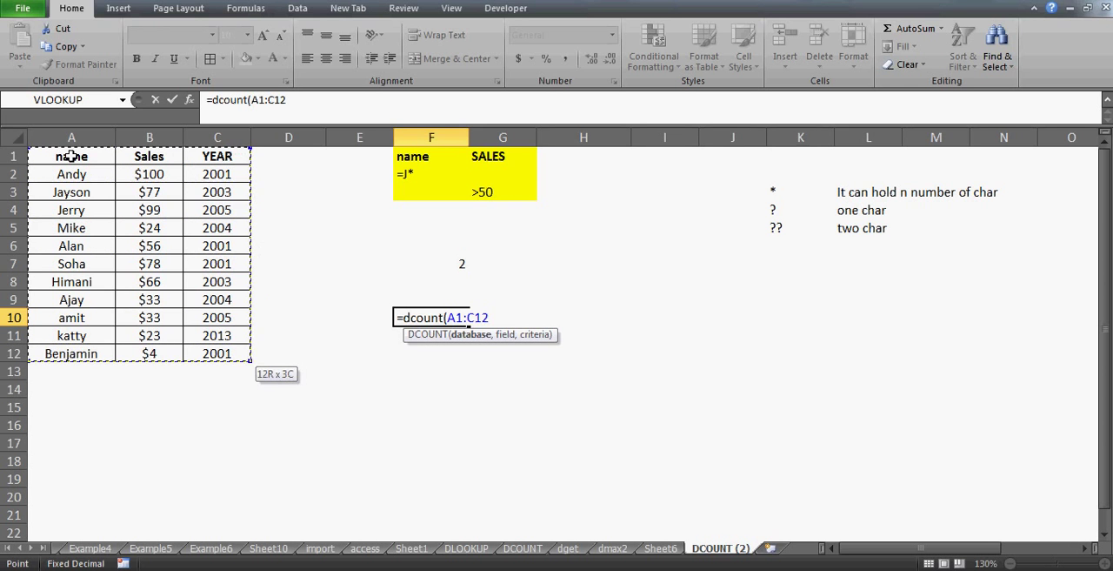
Complete the F10 formula with "sales" as the field and F1:G3 as the criteria range
type(",\"")
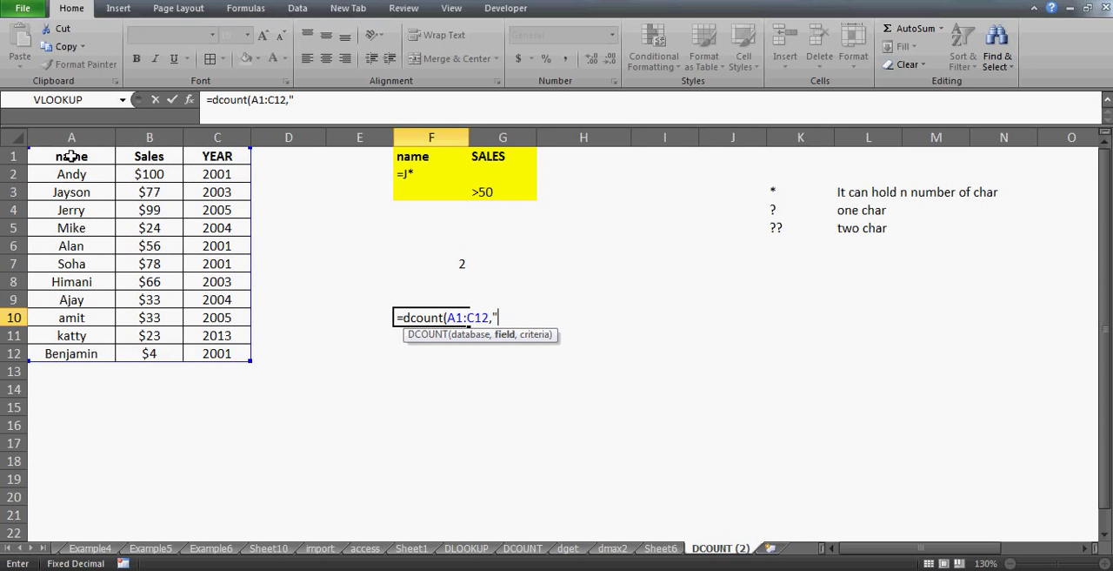
type("sales\",")
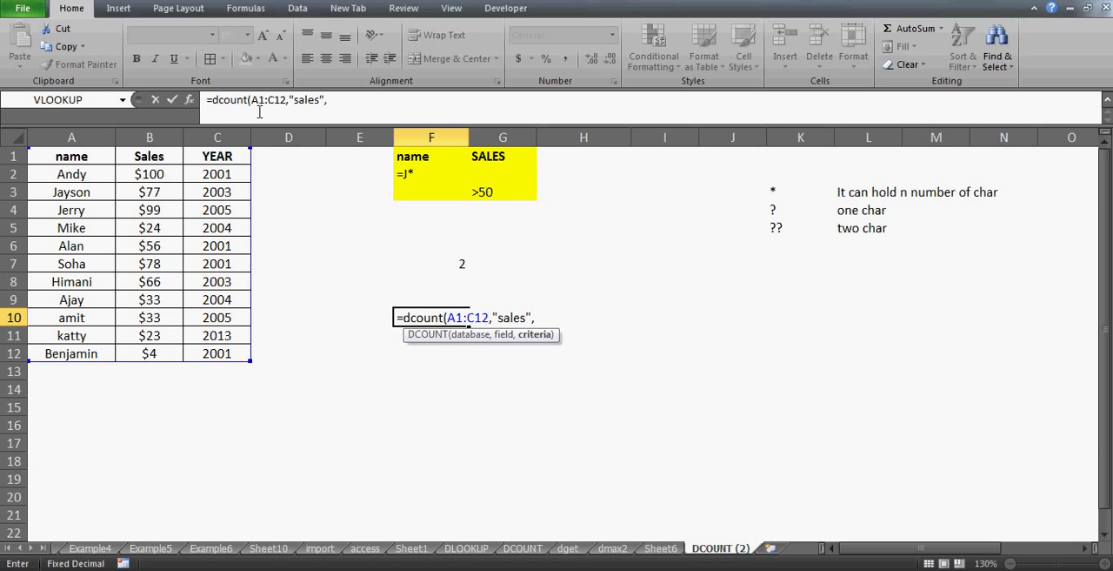
left_click_drag(422, 158, 503, 193)
type(")")
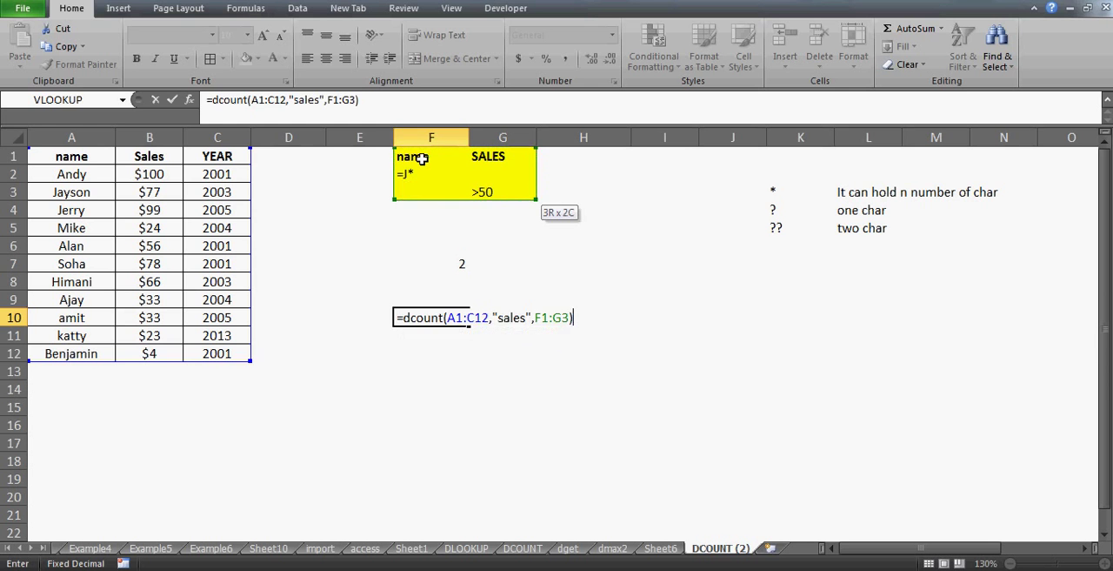
key("Return")
key("Up")
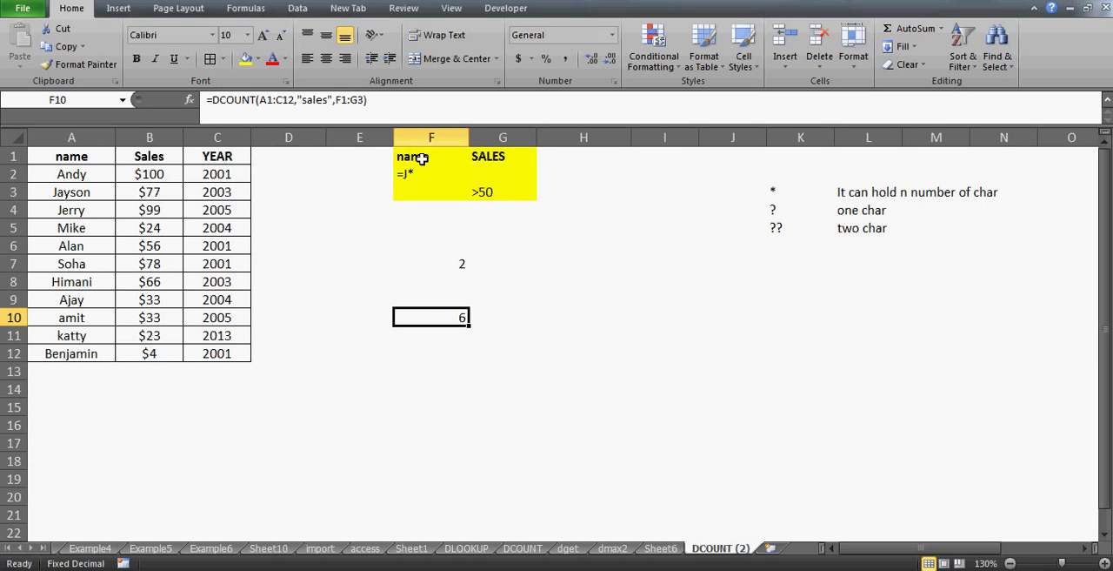
Bold the two records in A3:C4 whose names start with J
left_click(73, 176)
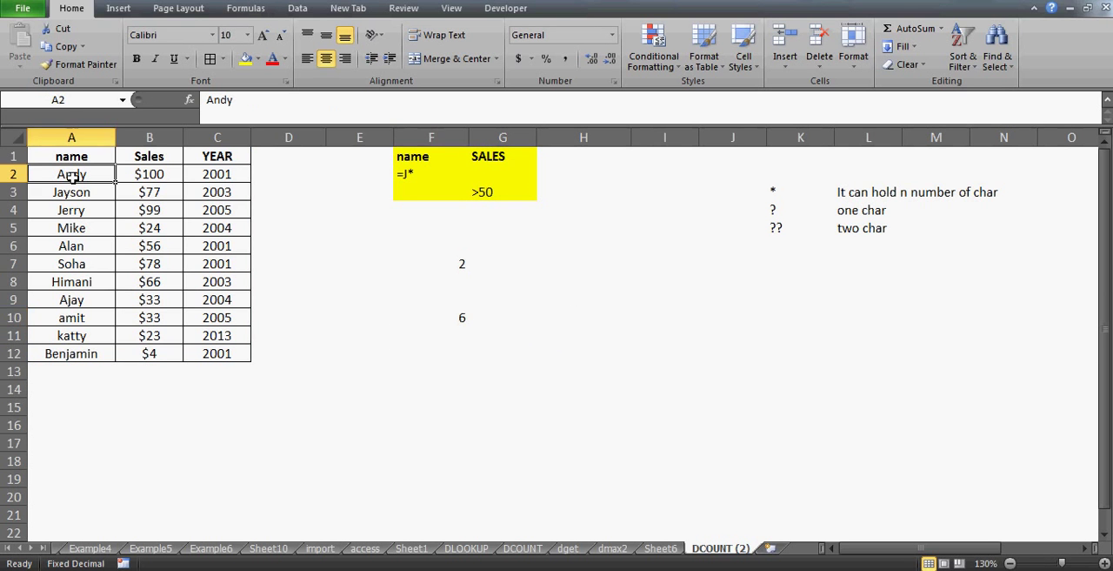
key("ctrl+shift+Down")
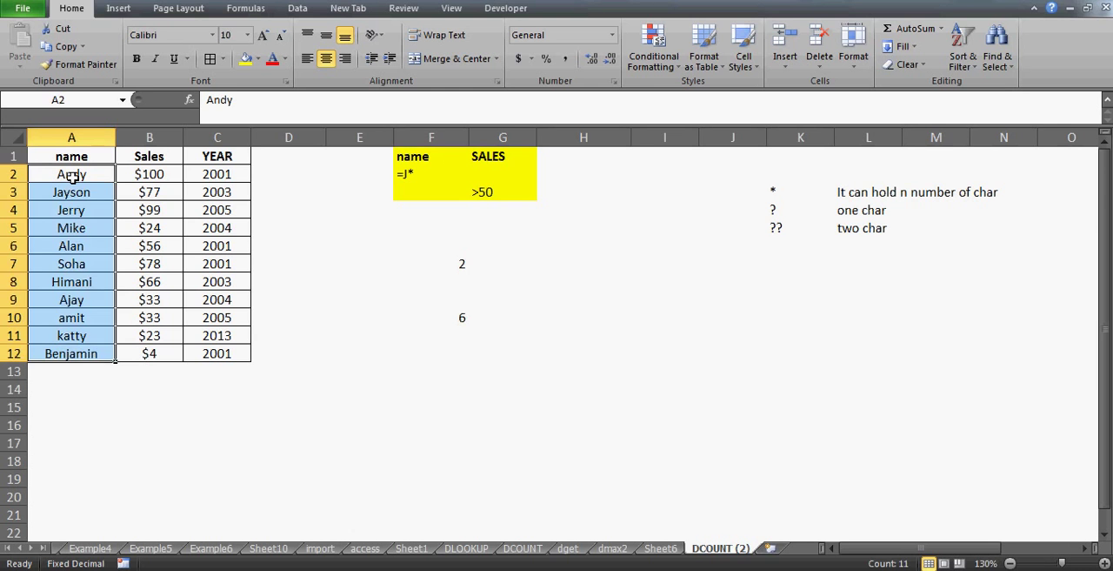
key("Up")
key("Down")
key("Down")
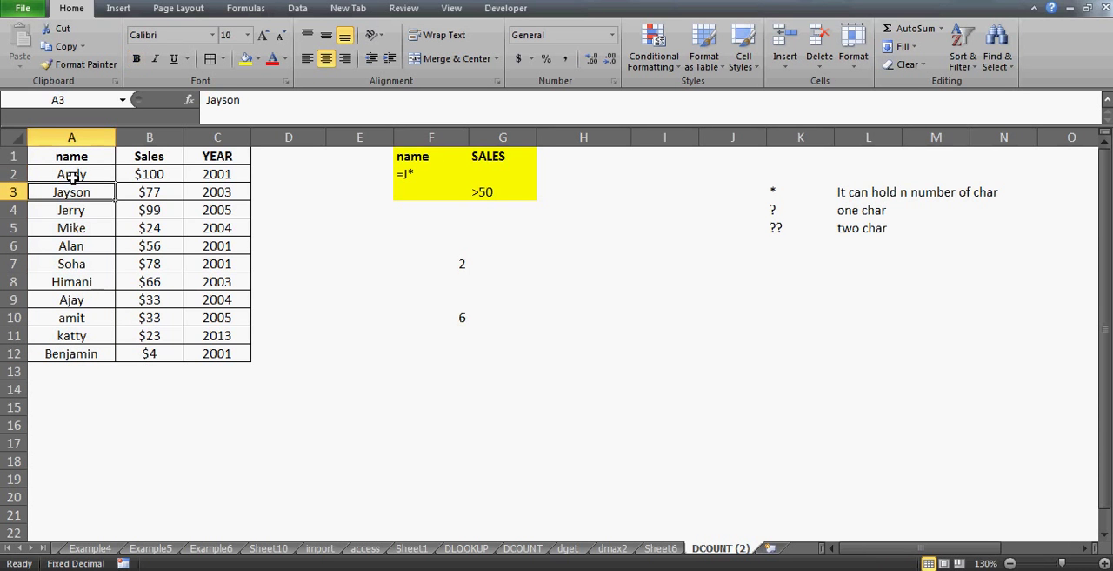
key("shift+Down")
key("shift+Right")
key("shift+Right")
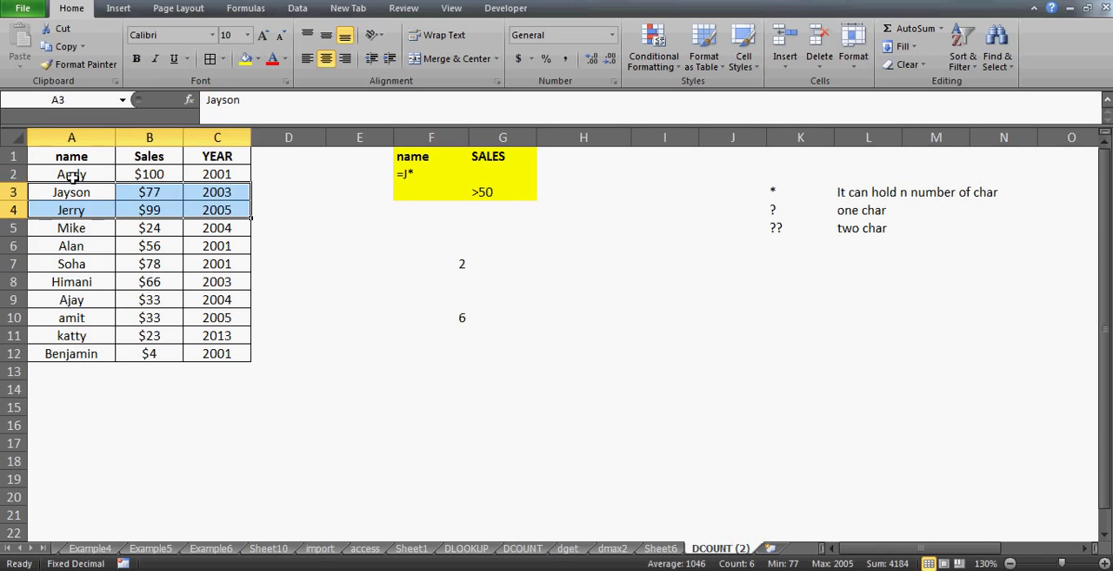
key("ctrl+b")
Look through the name and sales columns for other records that match either criterion
key("Down")
key("Up")
key("shift+Down")
key("Down")
key("Down")
key("Down")
key("Down")
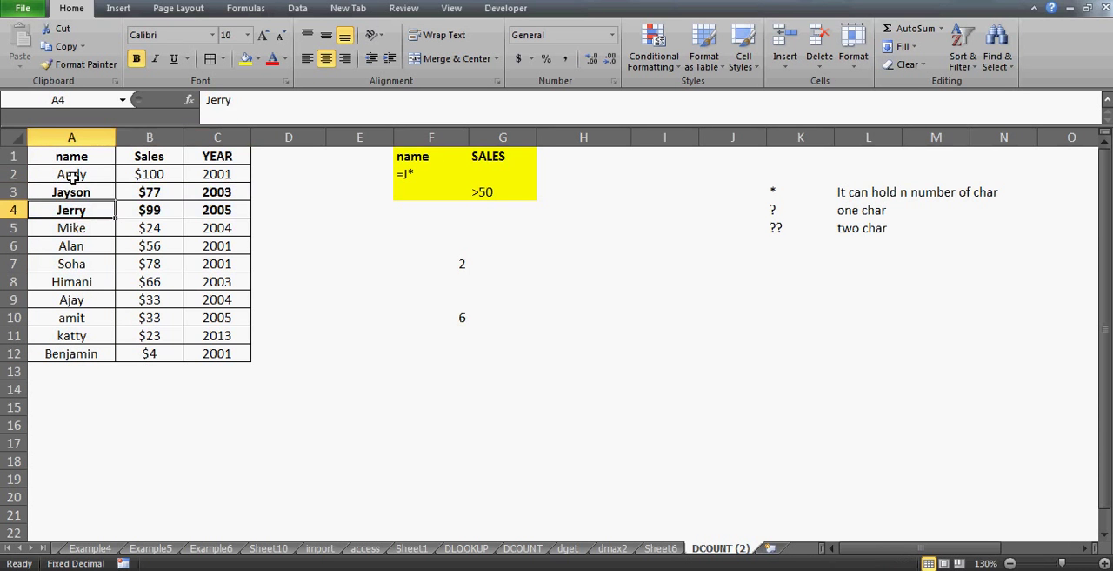
key("Down")
key("Down")
key("Down")
key("Down")
key("Down")
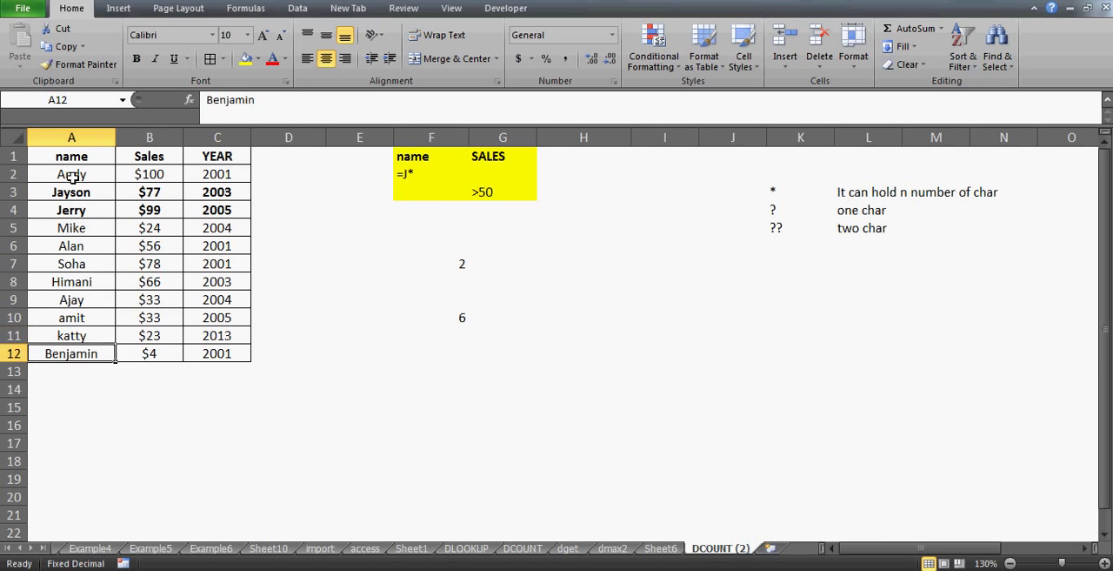
key("Up")
key("Up")
key("Up")
key("Up")
key("Up")
key("Up")
key("Up")
key("Up")
key("Up")
key("Up")
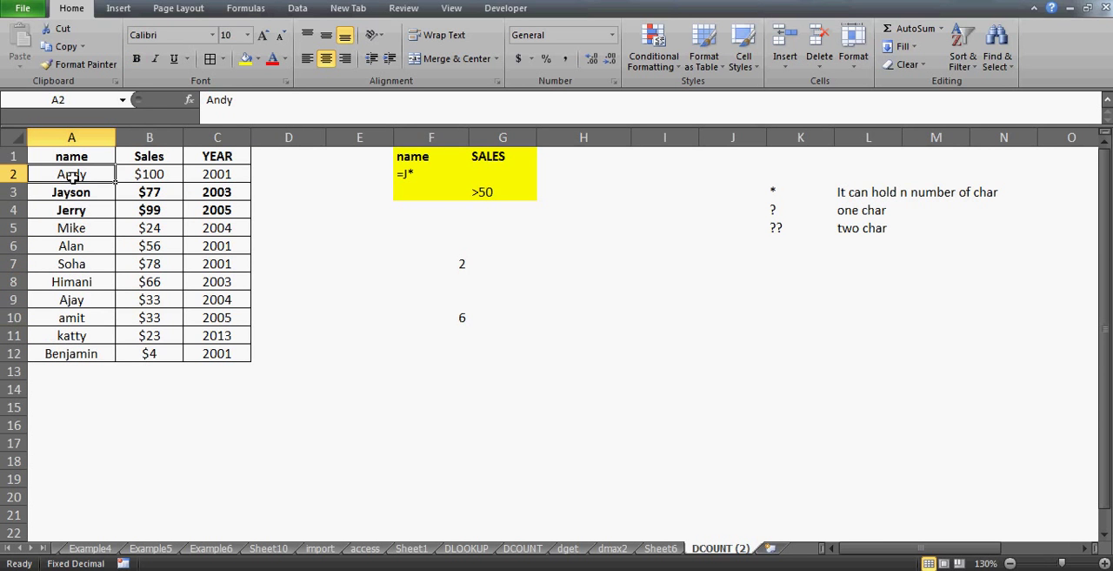
key("Down")
key("Up")
key("Right")
key("Right")
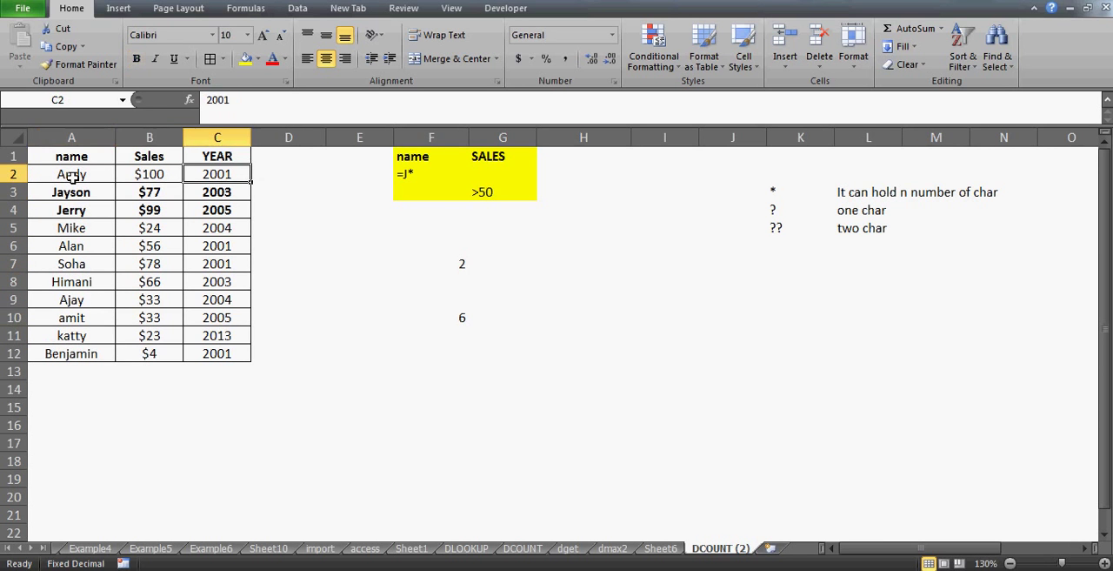
key("Left")
key("Down")
key("Down")
key("Down")
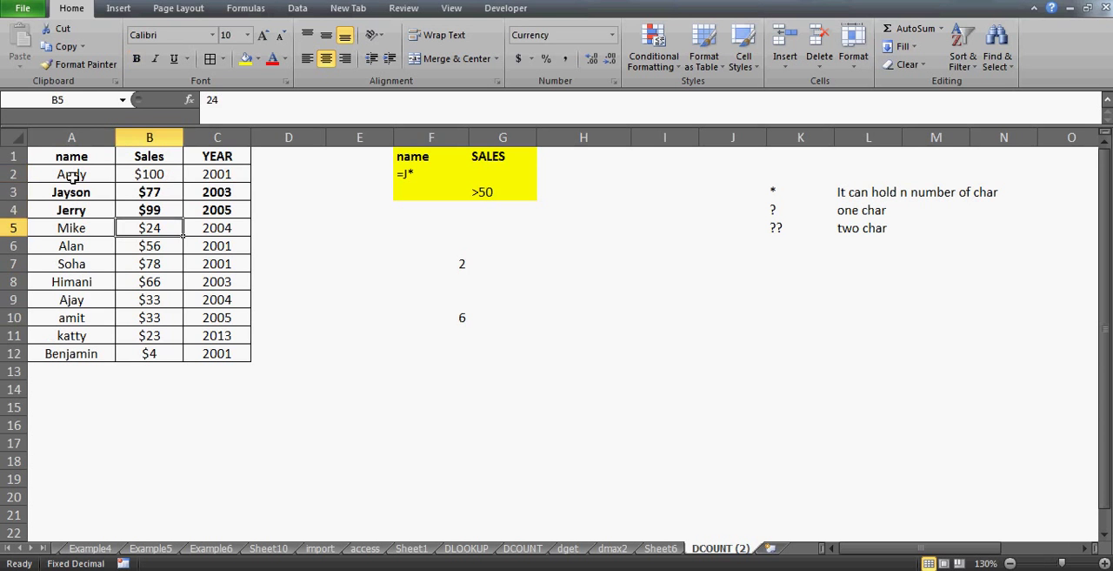
Bold the sales value in B2 as a match for the >50 criterion
key("Up")
key("Up")
key("Up")
key("Left")
key("shift+Right")
key("shift+Right")
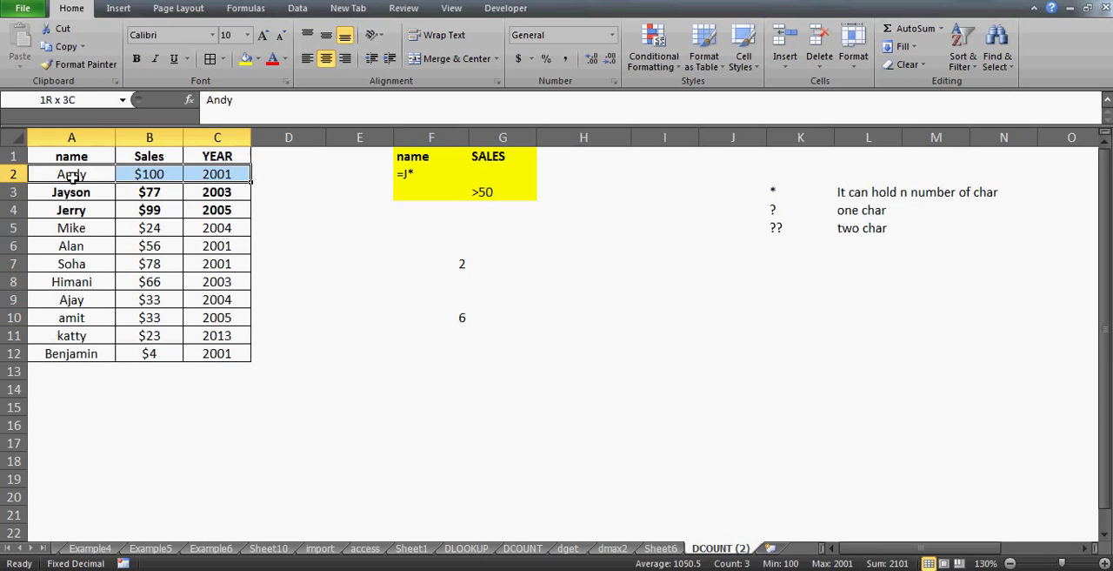
key("Right")
key("ctrl+b")
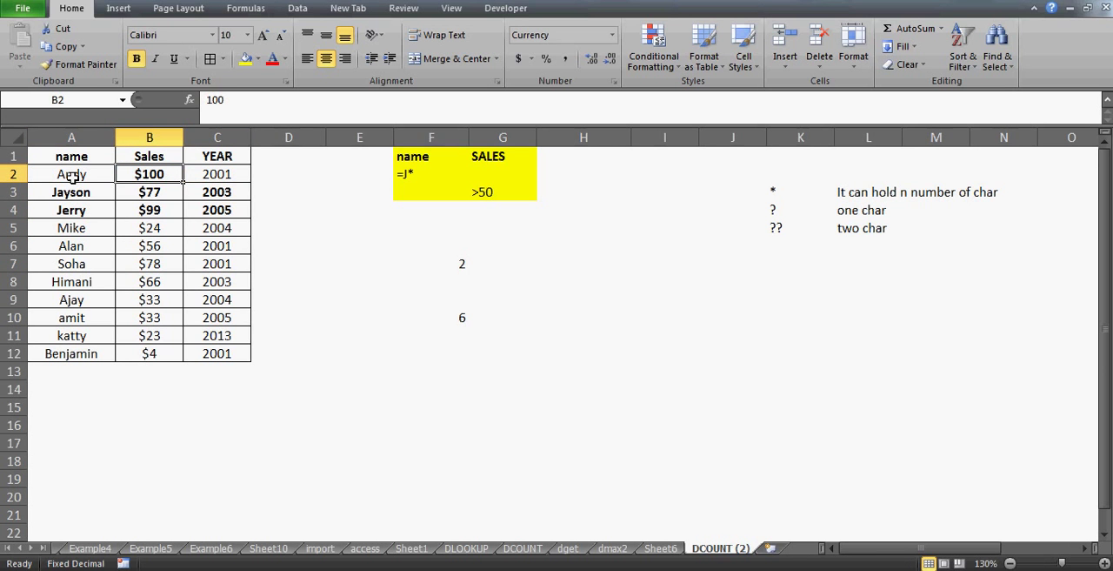
Bold the sales values above 50 in B6, B7 and B8
key("Down")
key("Down")
key("Down")
key("Down")
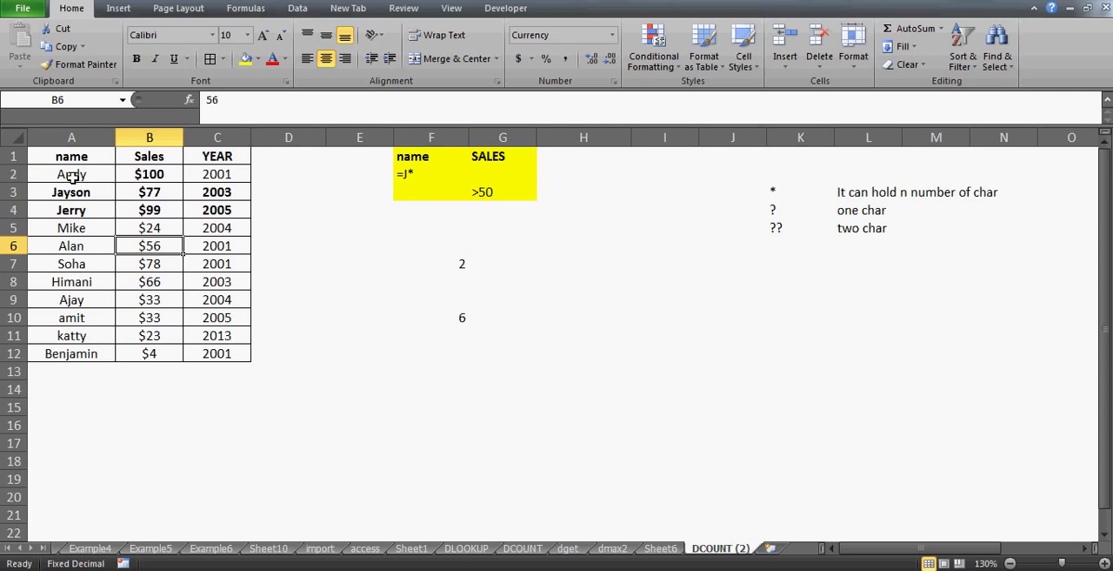
key("ctrl+b")
key("Down")
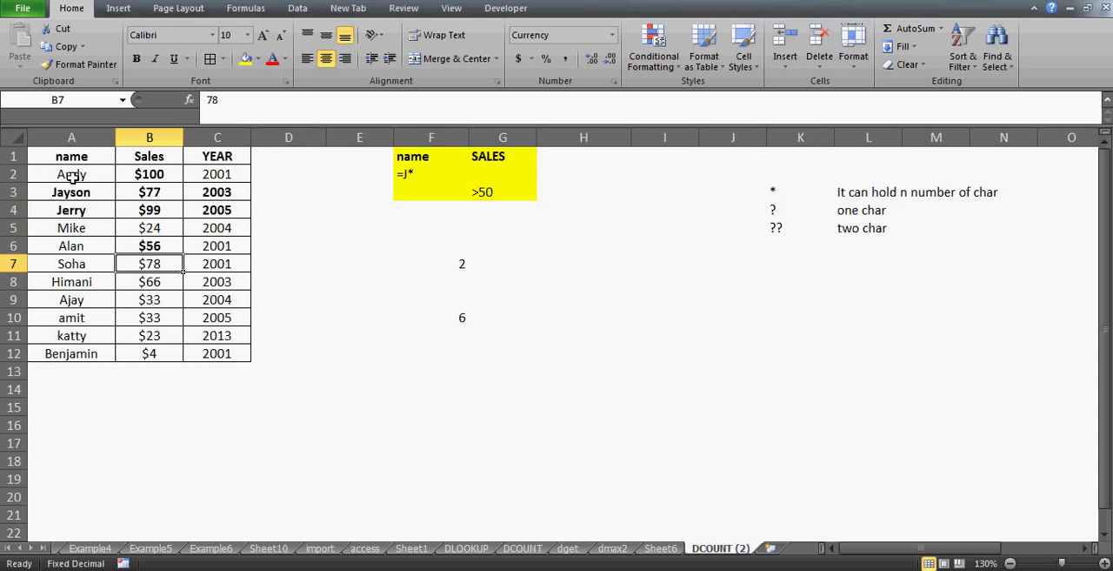
key("ctrl+b")
key("Down")
key("ctrl+b")
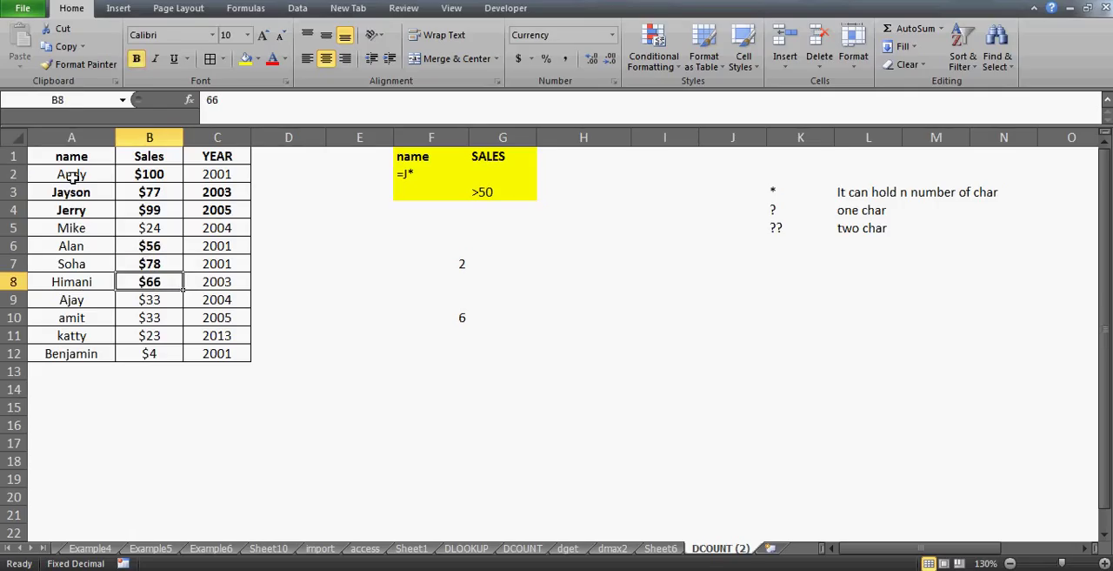
Check the remaining sales in B9:B12 against the >50 criterion in G3 and inspect the DCOUNT formula in F10
key("Down")
key("shift+Down")
key("shift+Down")
key("shift+Down")
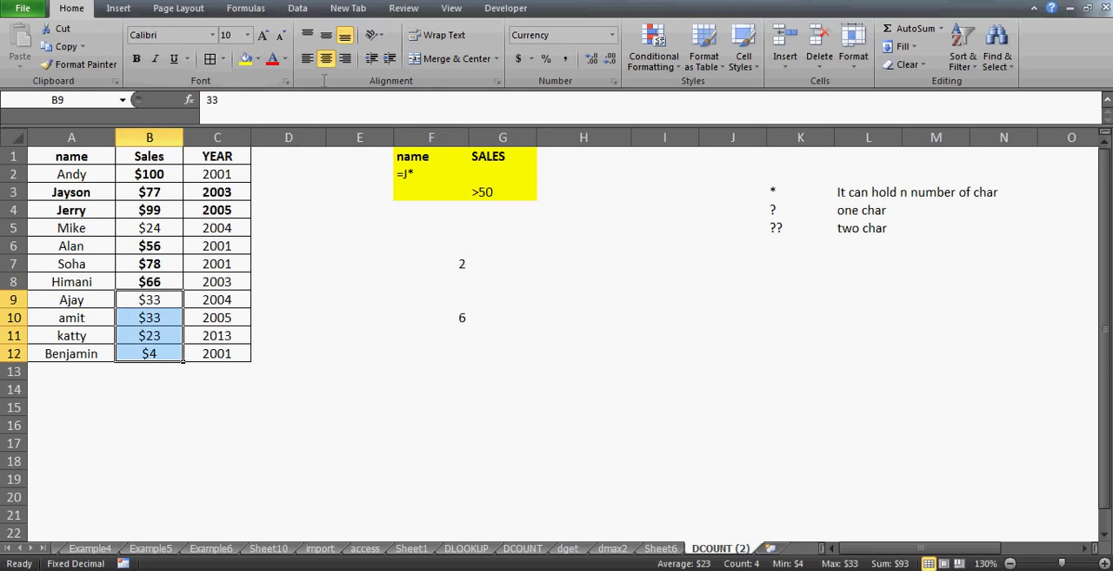
left_click(489, 187)
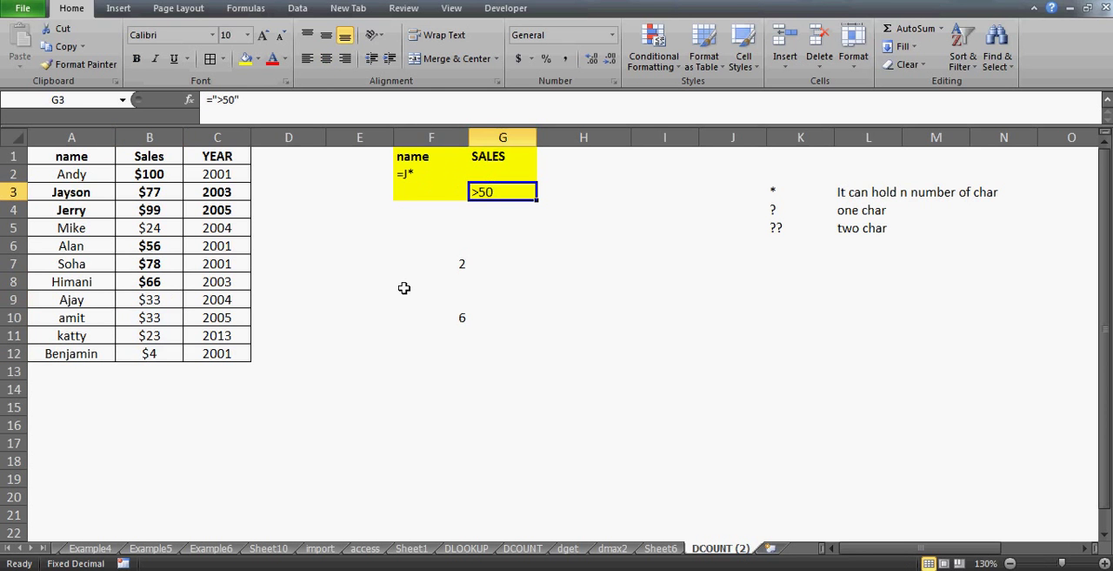
left_click(462, 318)
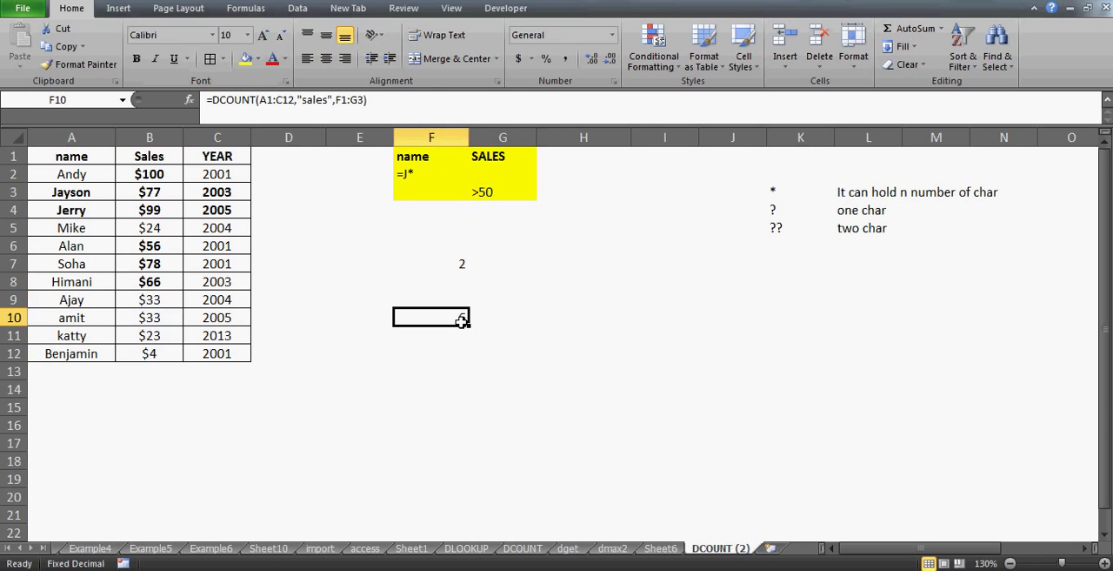
Examine the criteria range F1:G3, comparing the name condition in F2 with the sales condition in G3
key("Up")
key("Up")
key("Up")
key("Up")
key("Up")
key("Up")
key("Up")
key("Up")
key("Up")
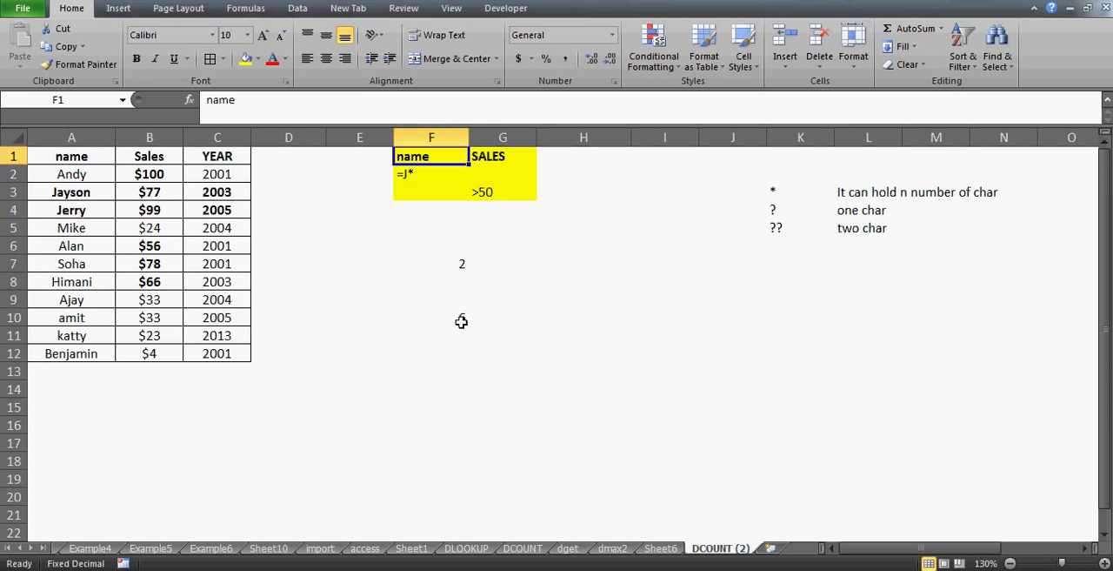
key("shift+Right")
key("shift+Down")
key("shift+Down")
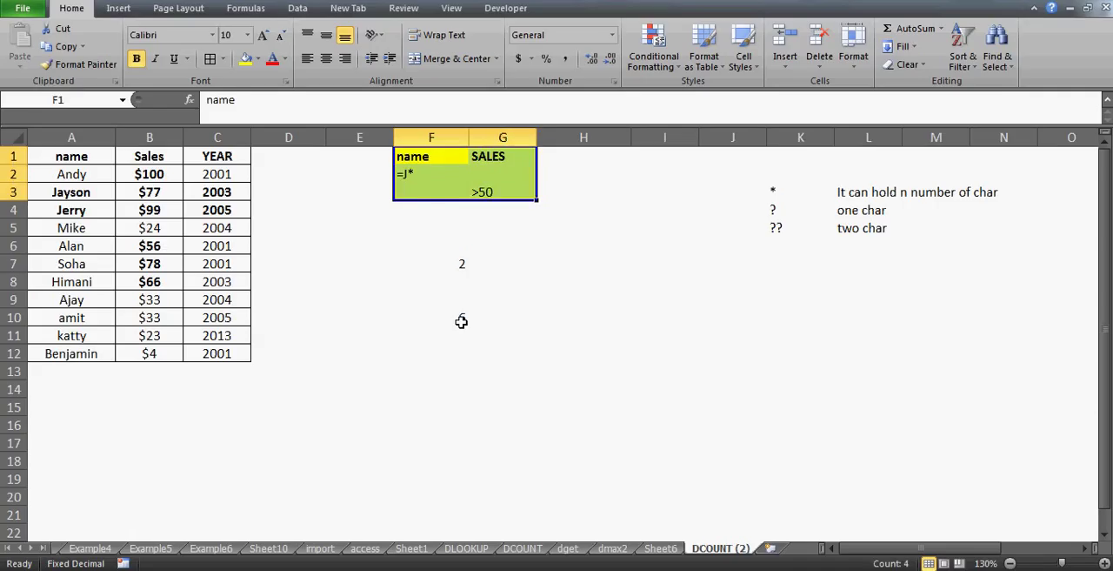
left_click(415, 170)
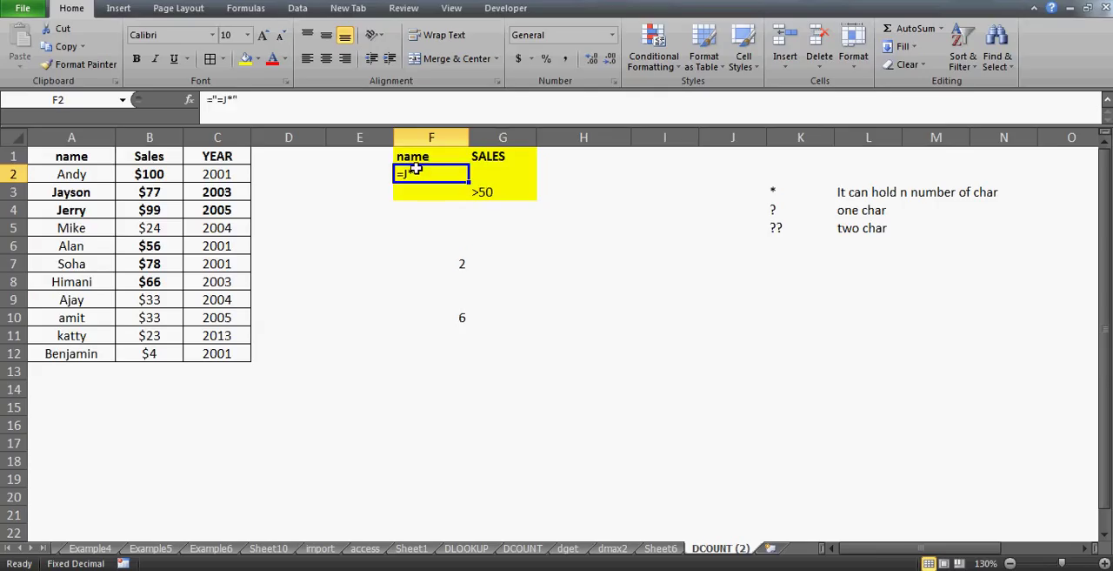
left_click(489, 192)
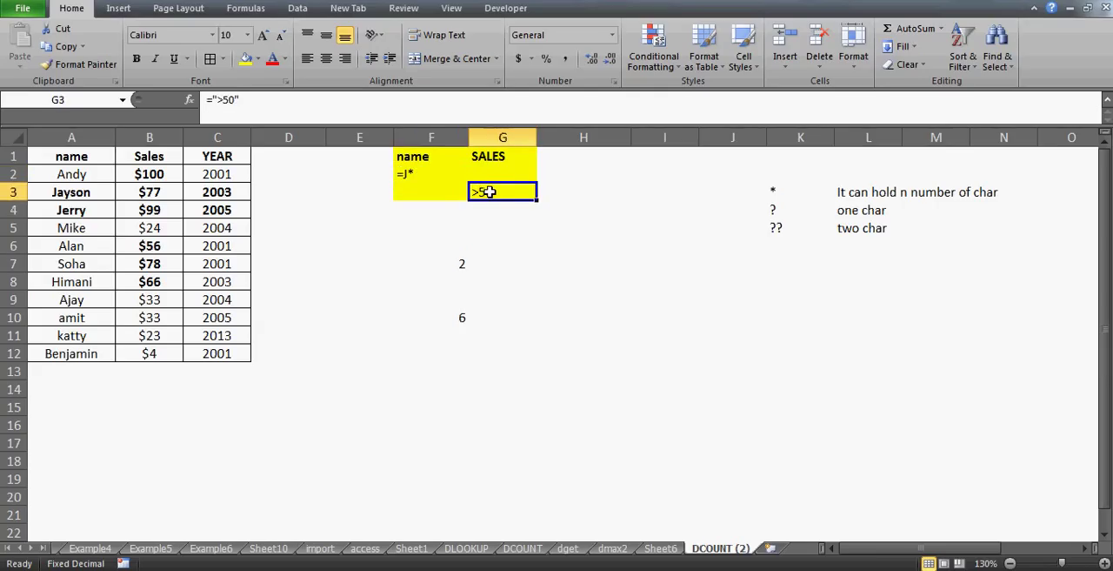
left_click(420, 171)
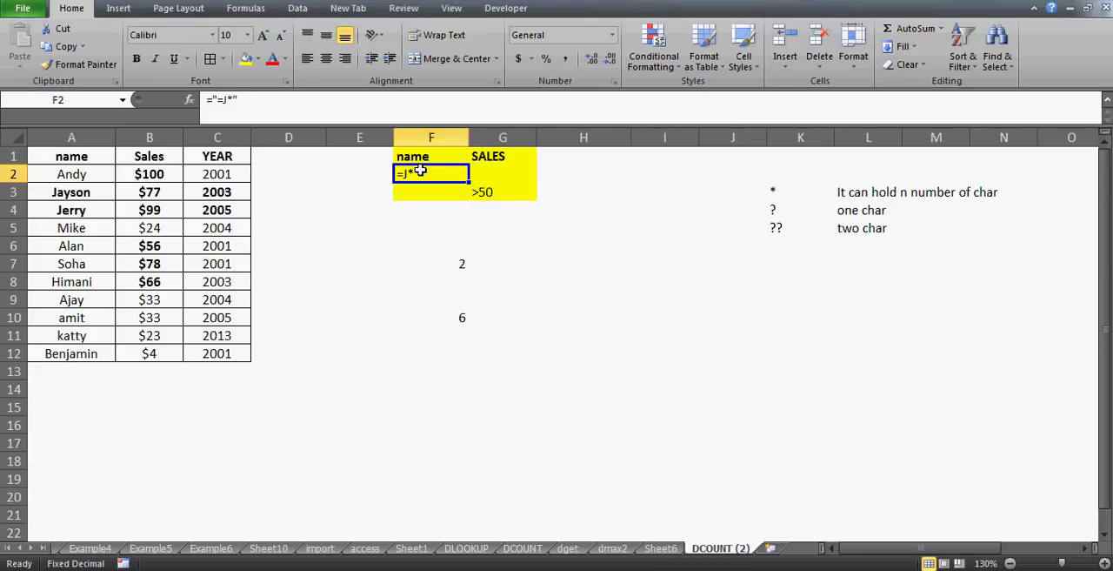
Compare the bold records in A3:C4 and the sales value in B2 with the >50 criterion in G3
left_click(63, 193)
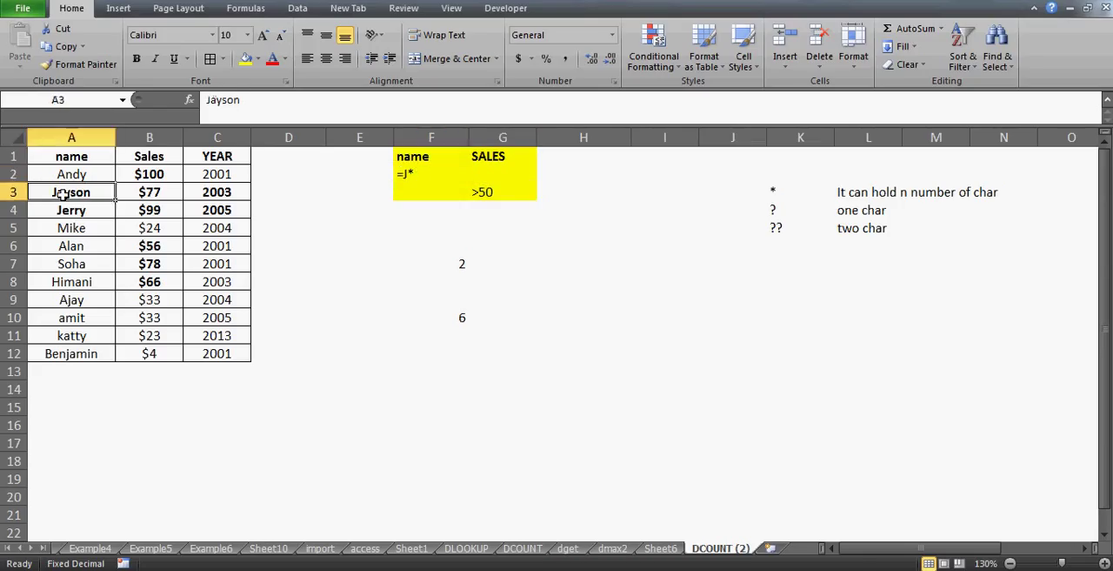
key("shift+Right")
key("shift+Right")
key("shift+Down")
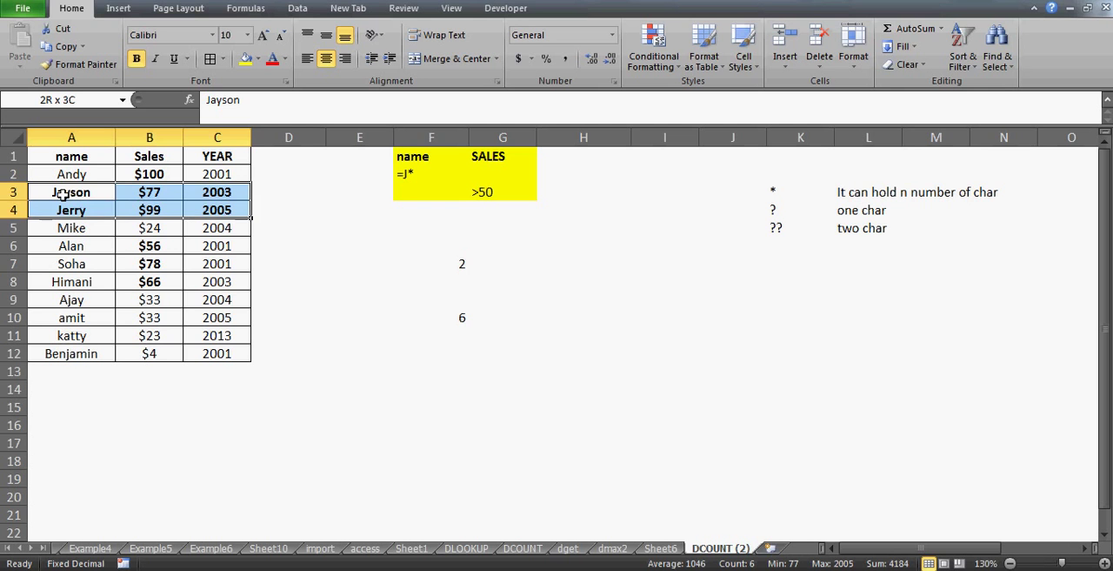
key("Down")
key("Up")
key("Up")
key("Right")
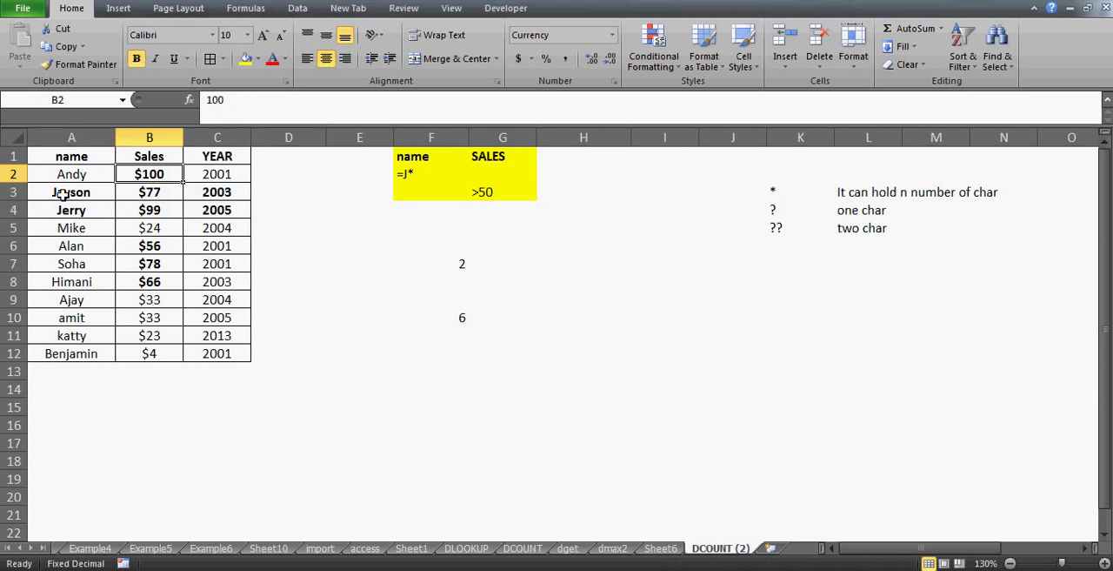
left_click(478, 190)
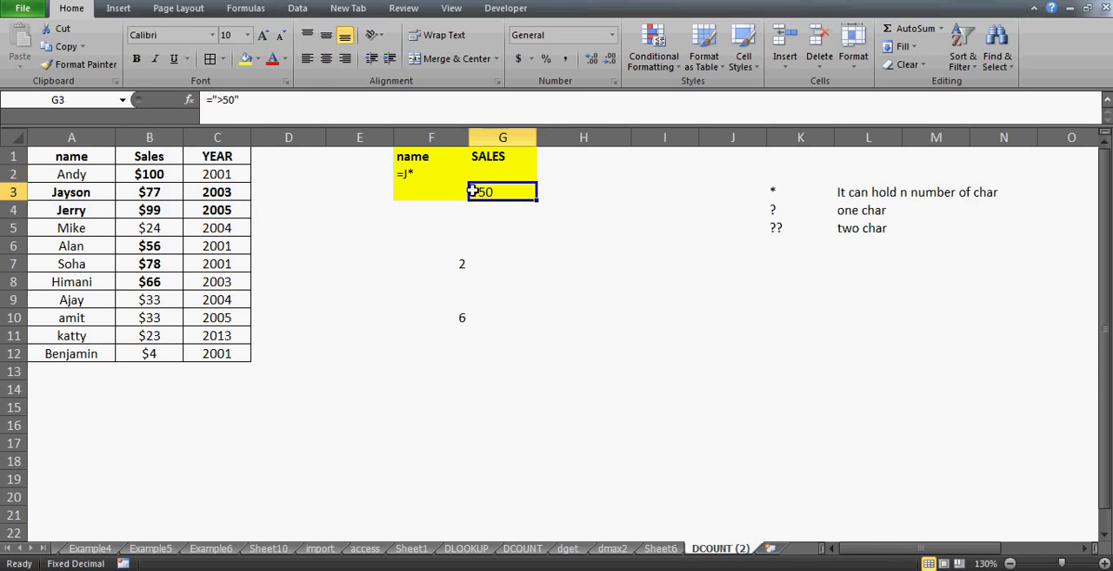
left_click(82, 190)
key("shift+Right")
key("shift+Right")
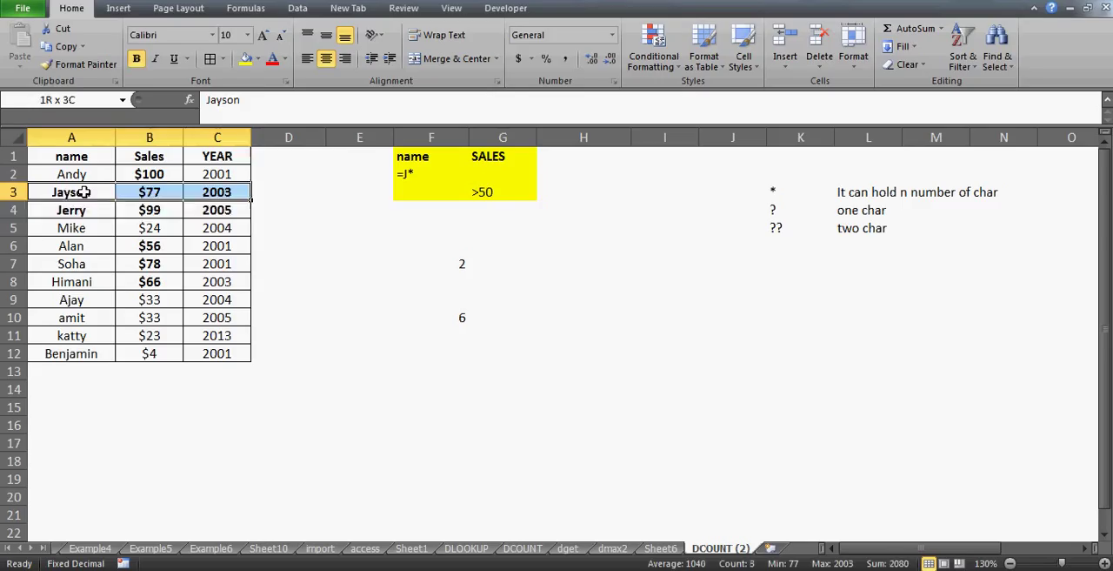
Remove the bold formatting from the records in A3:C4
key("shift+Down")
key("ctrl+b")
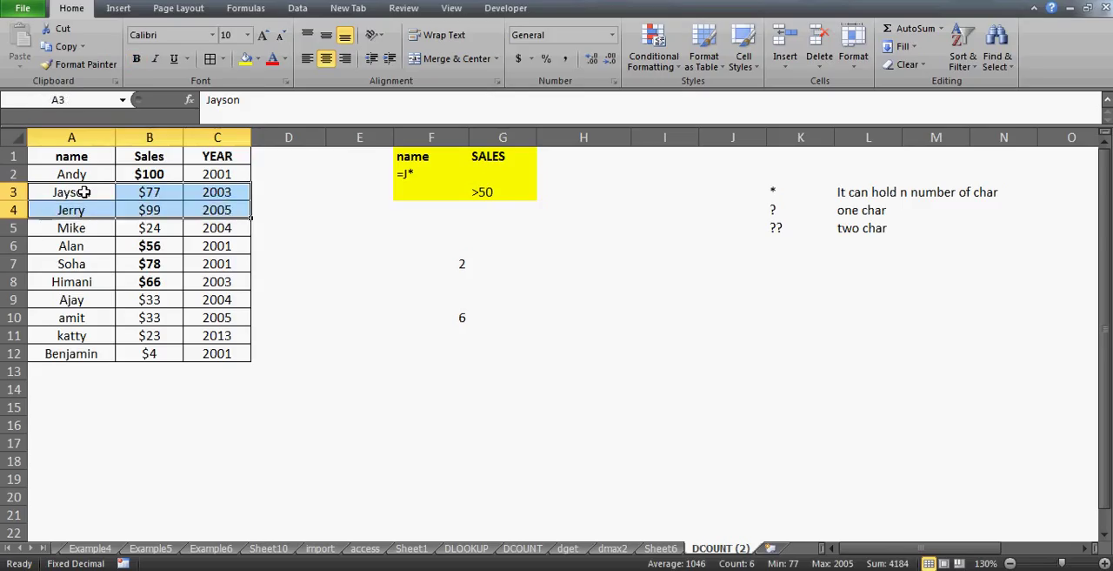
key("Right")
key("Right")
key("Right")
key("Right")
key("Right")
key("Up")
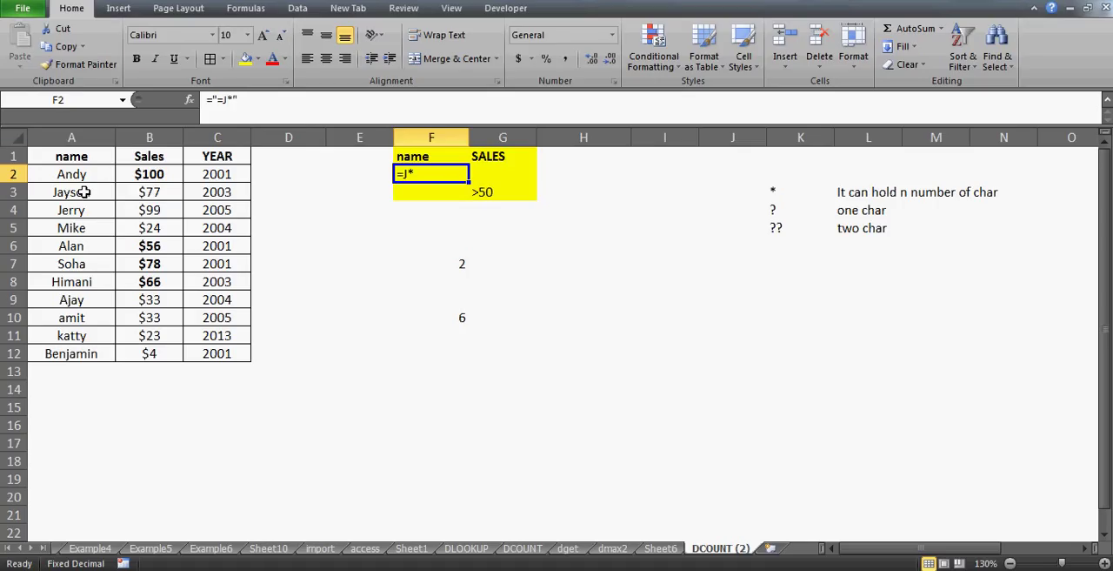
Insert a blank column at column E and enter the header "name" in E1
key("Up")
key("Left")
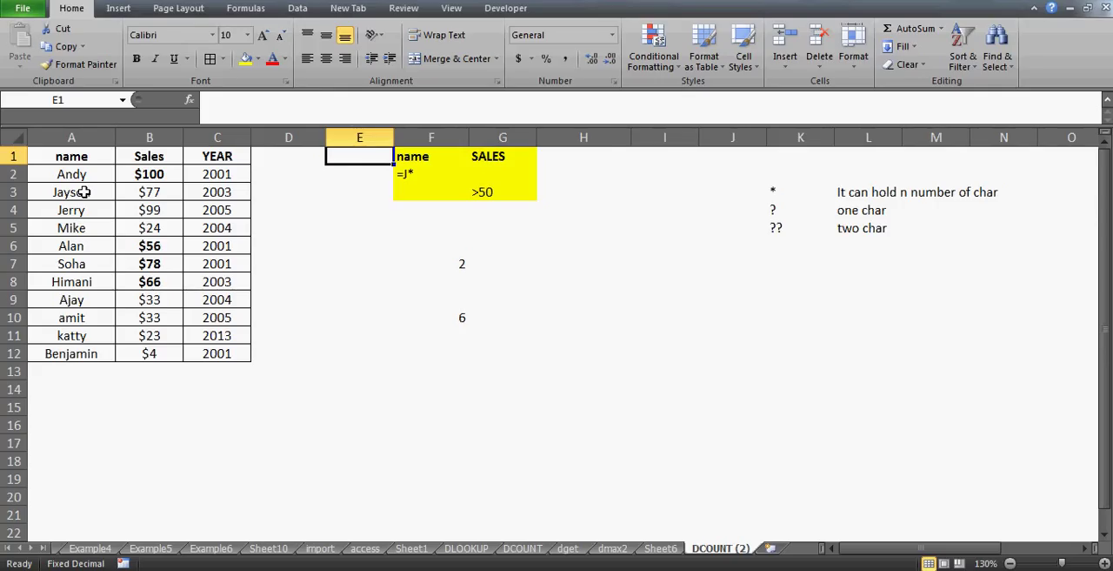
key("alt+i")
type("c")
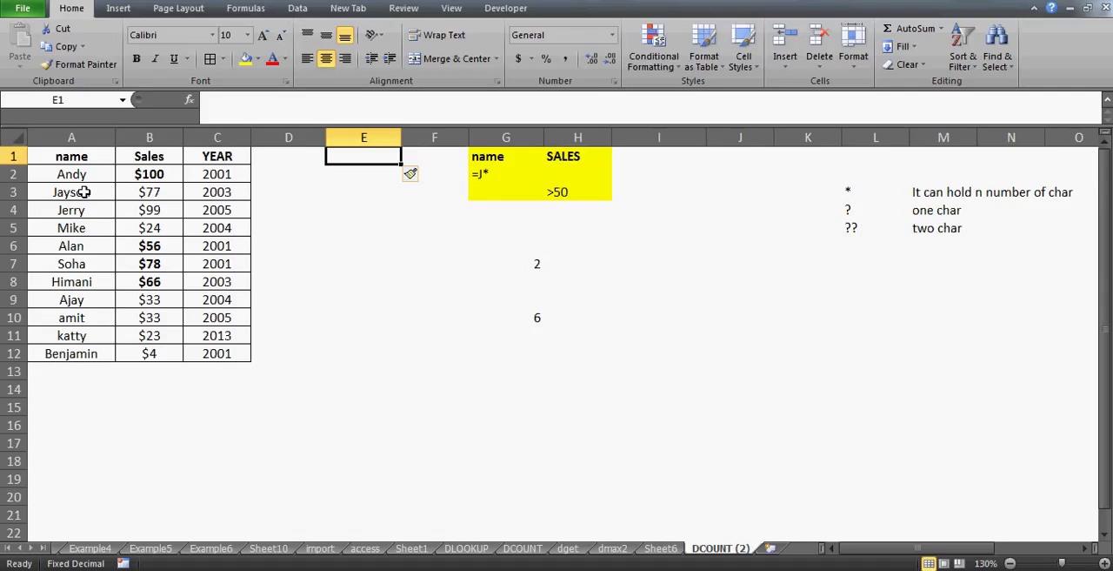
type("name")
key("Return")
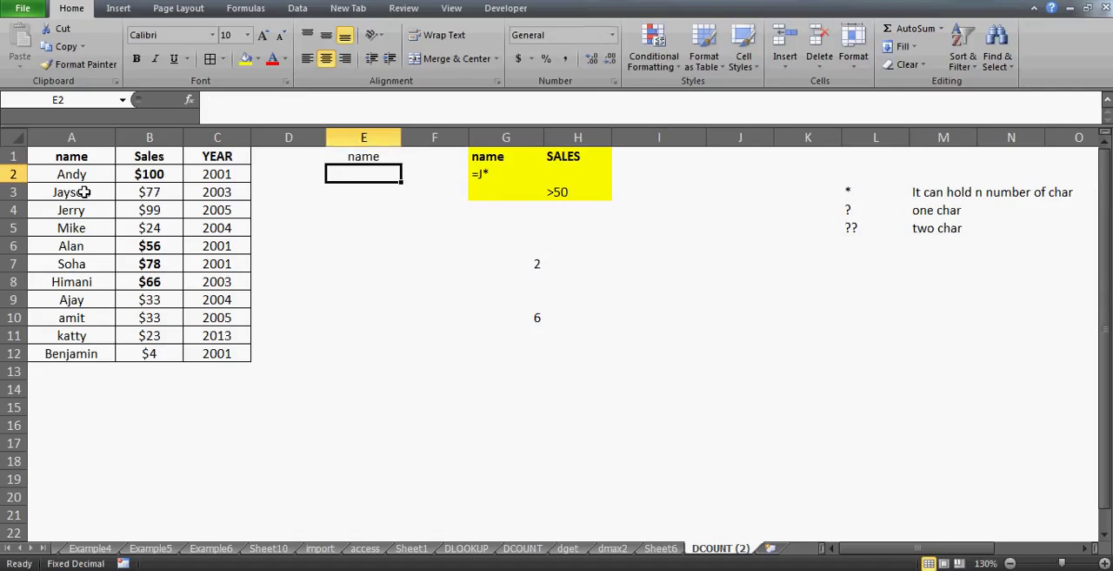
Enter the wildcard criterion formula ="*r*" in E2 under the name header
key("Up")
key("Down")
type("=")
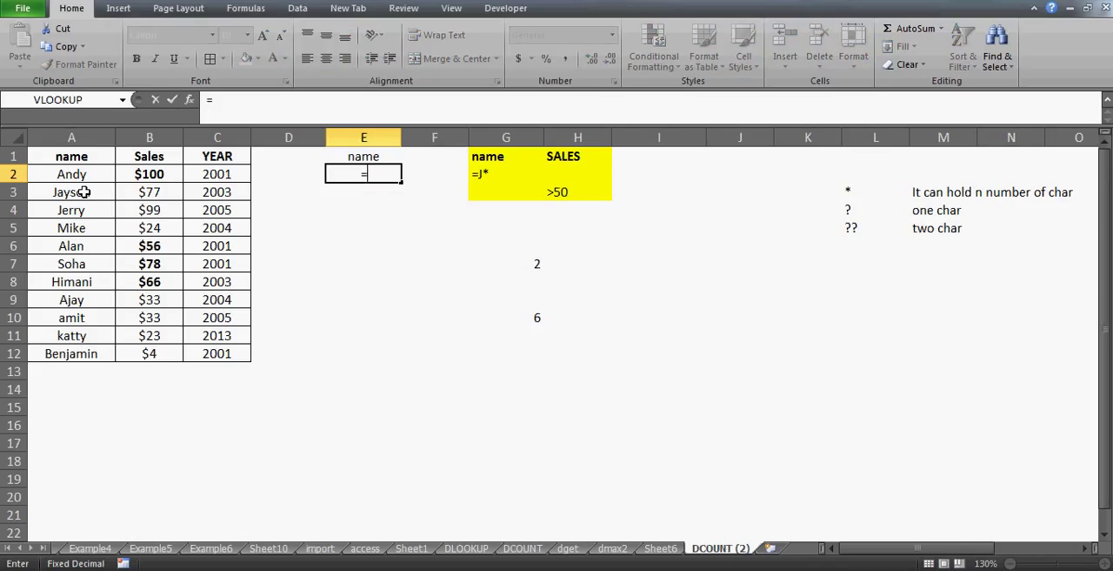
type("\"*r*\"")
key("ctrl+Return")
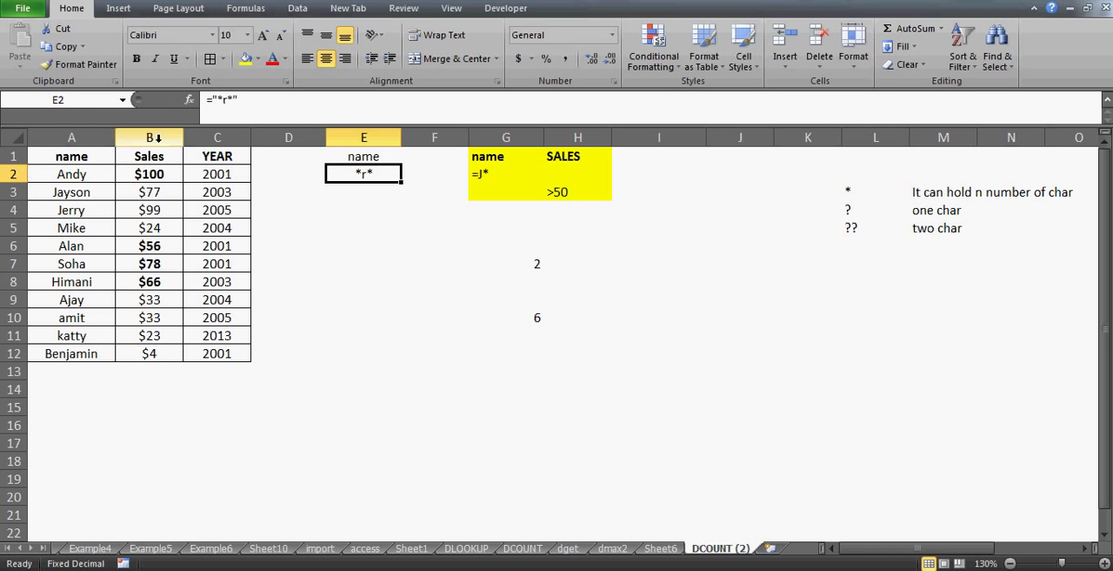
Change the criterion formula in E2 to ="=*r*"
left_click(215, 99)
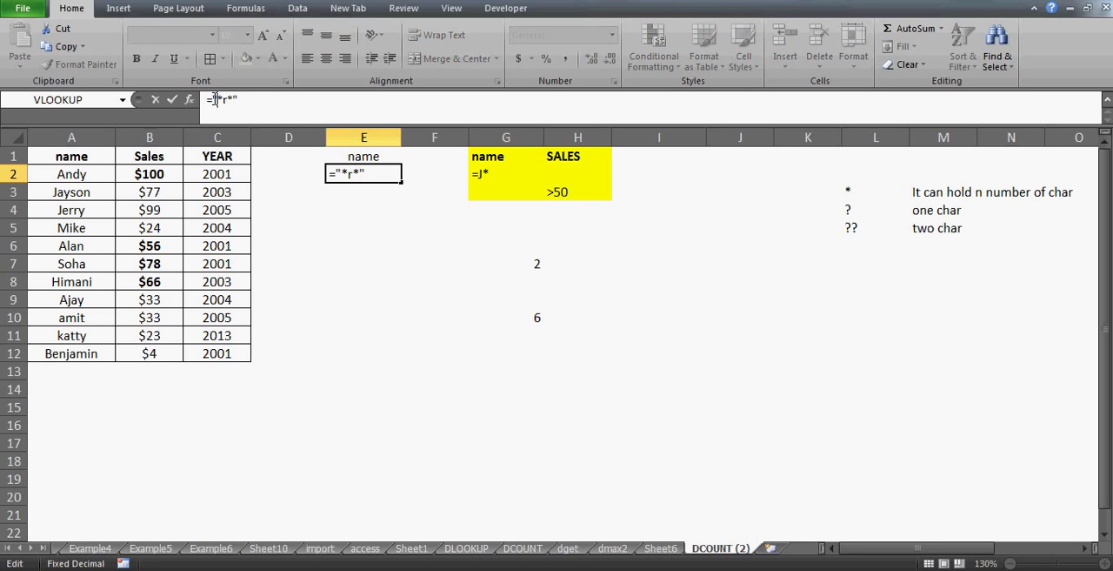
type("\"=")
key("Delete")
key("Return")
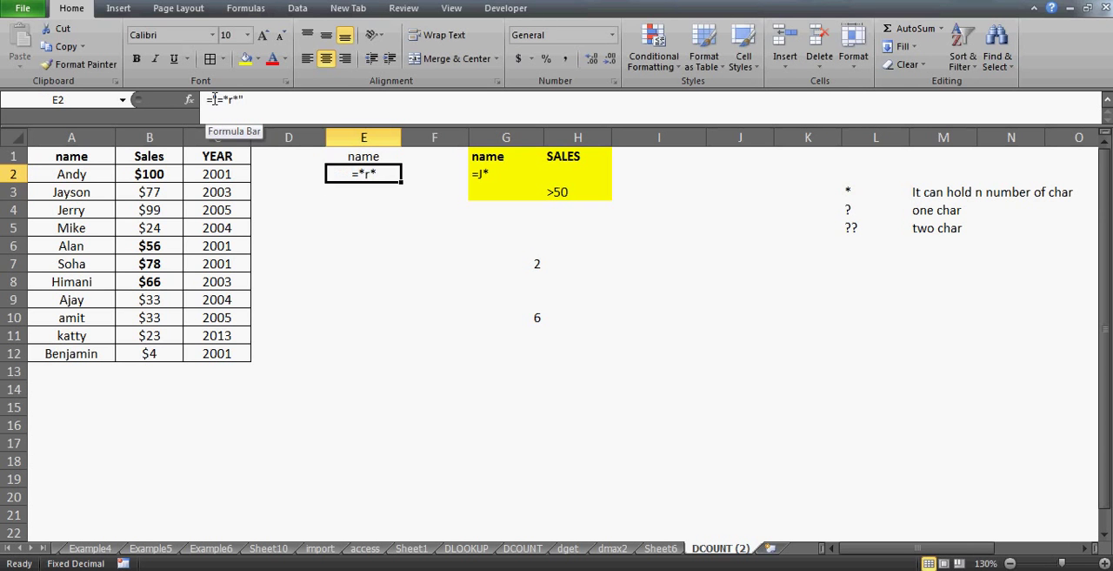
key("Return")
key("Down")
key("Down")
key("Down")
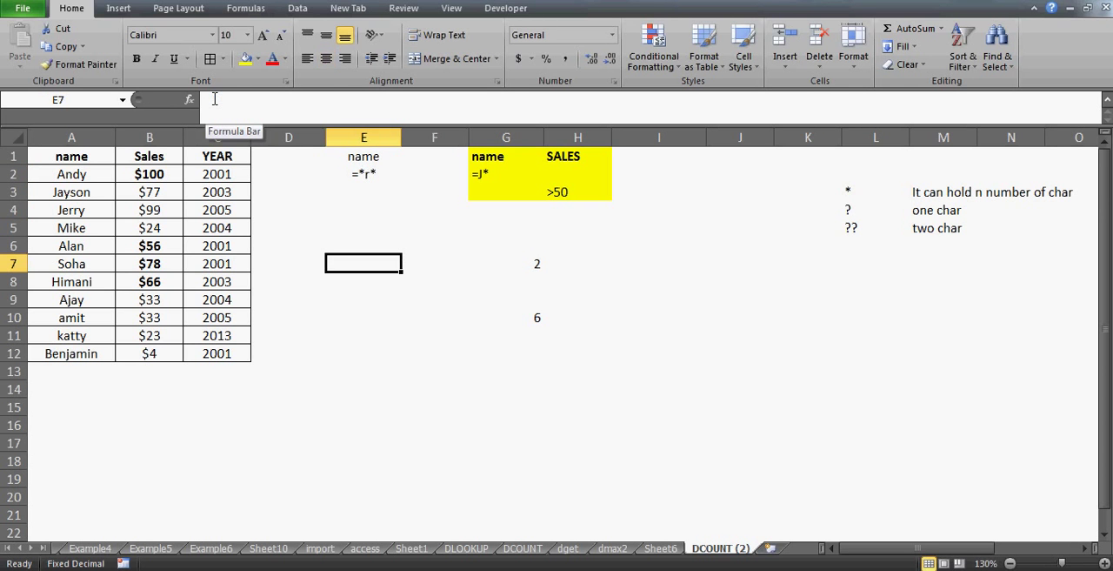
type("=")
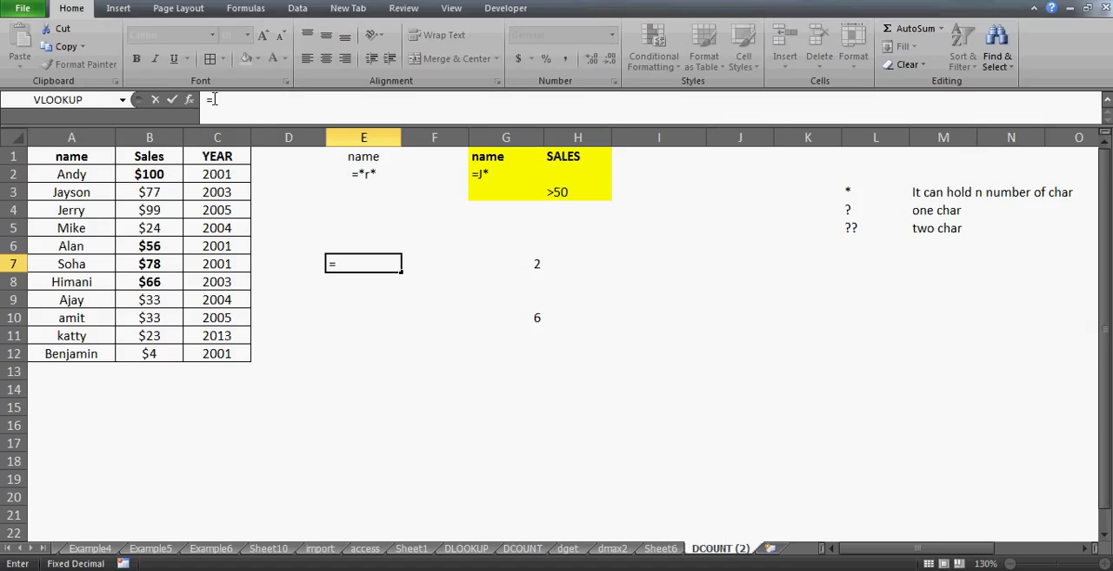
key("Escape")
Enter the header "year" in F1 beside the new name header
key("Up")
key("Up")
key("Up")
key("Up")
key("Up")
key("Up")
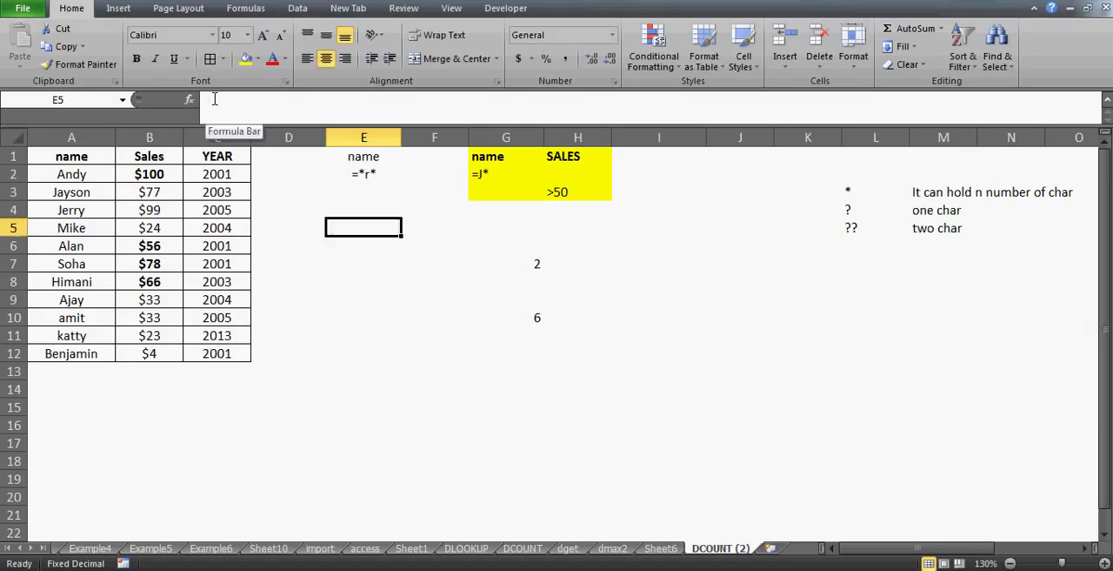
key("Right")
type("year")
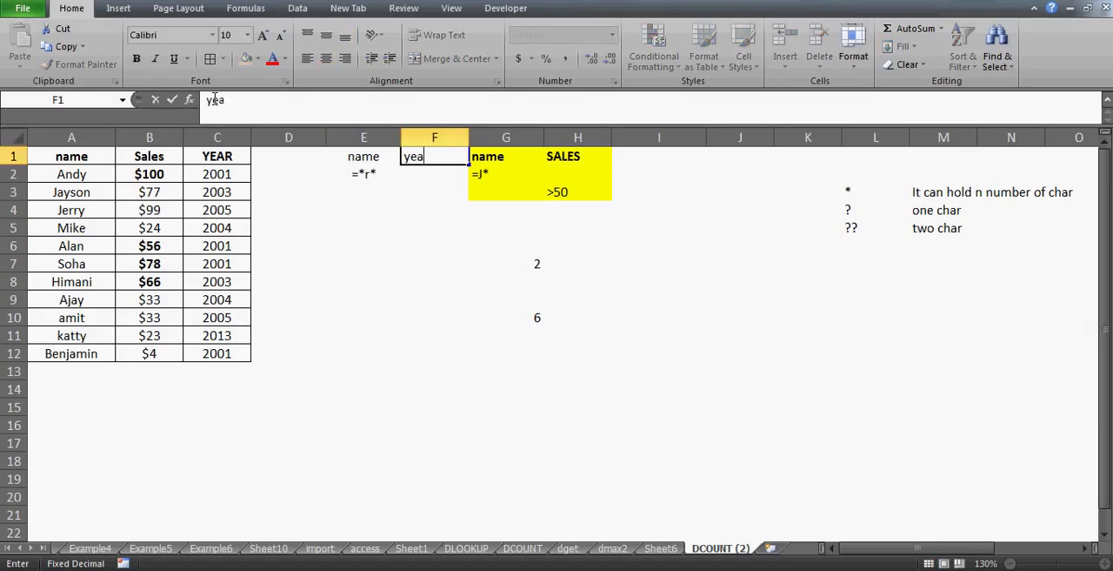
key("Return")
Enter the criterion formula =">2005" in F2 under the year header
type("=")
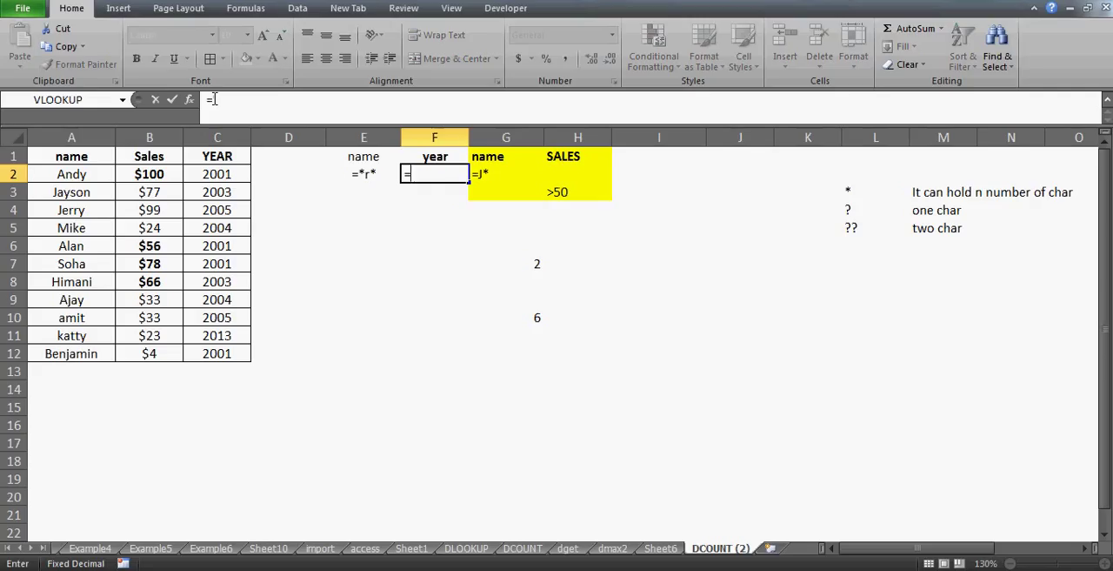
type("\">")
type("2")
type("005\"")
key("Return")
Center-align the new criteria range E1:F2
key("Up")
key("Up")
key("Left")
key("shift+Right")
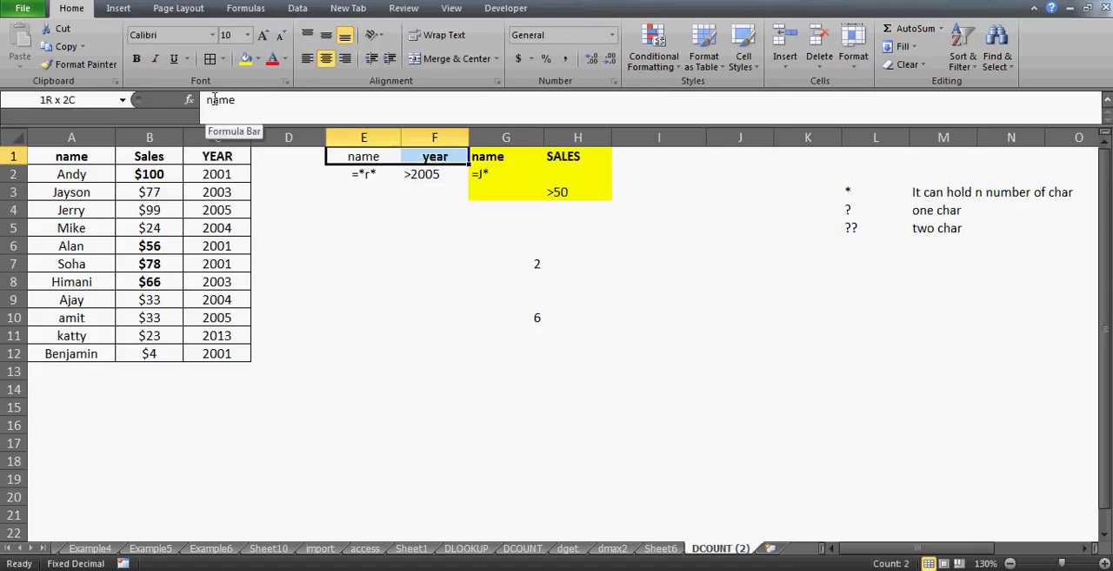
key("shift+Down")
left_click(327, 58)
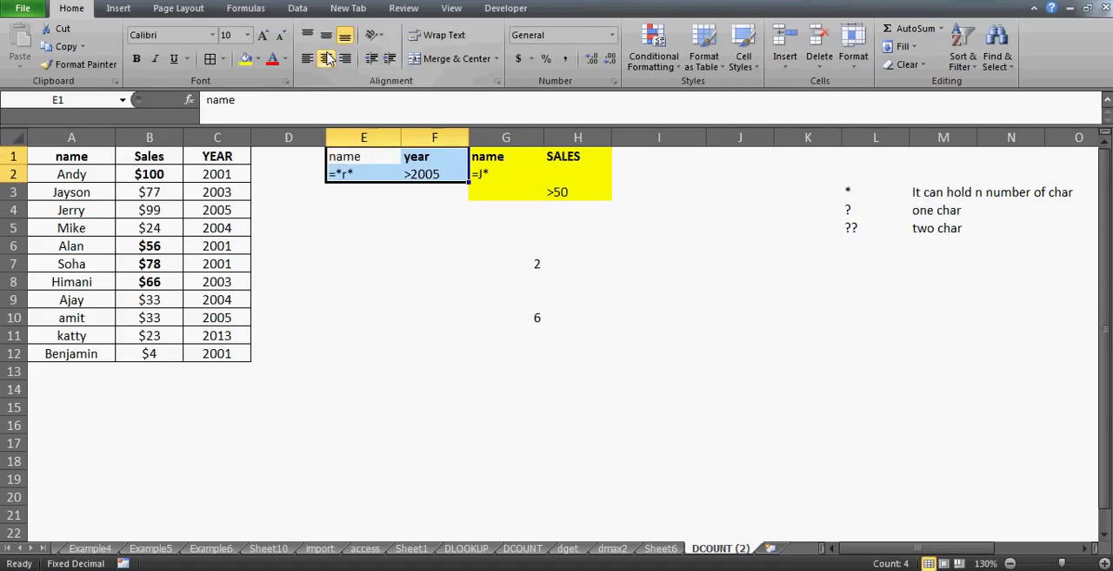
left_click(327, 59)
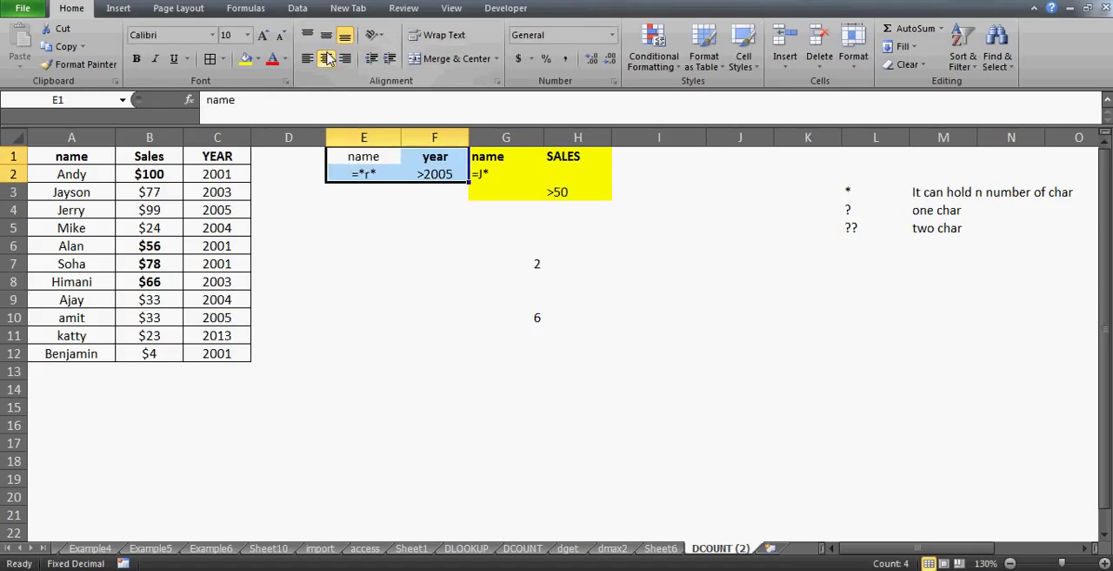
Examine the name and year conditions in the criteria range E1:F2, which share one row
left_click(376, 174)
key("Up")
key("Down")
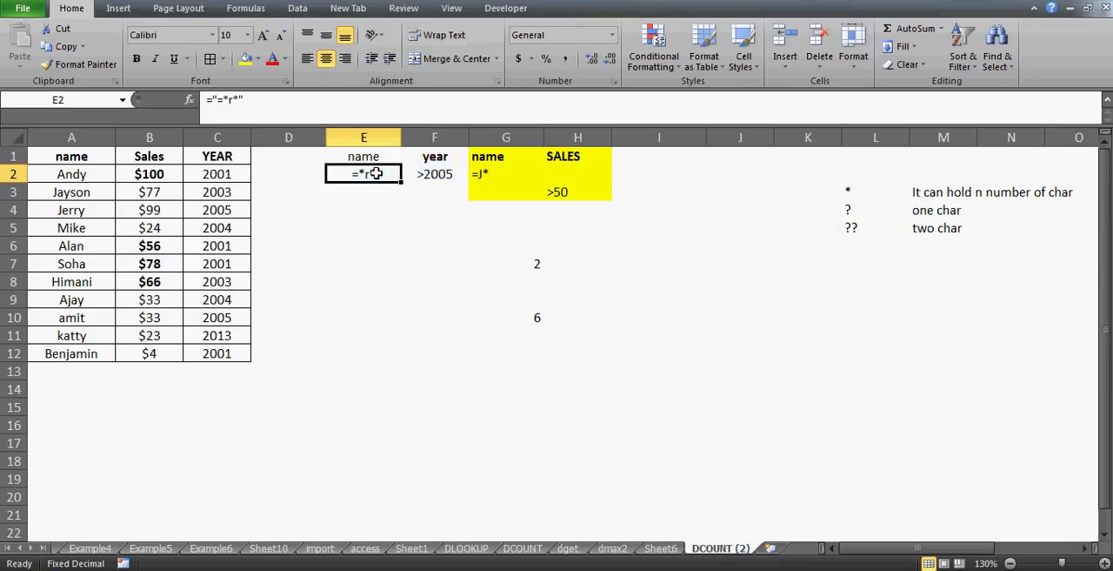
key("Up")
key("shift+Right")
key("shift+Down")
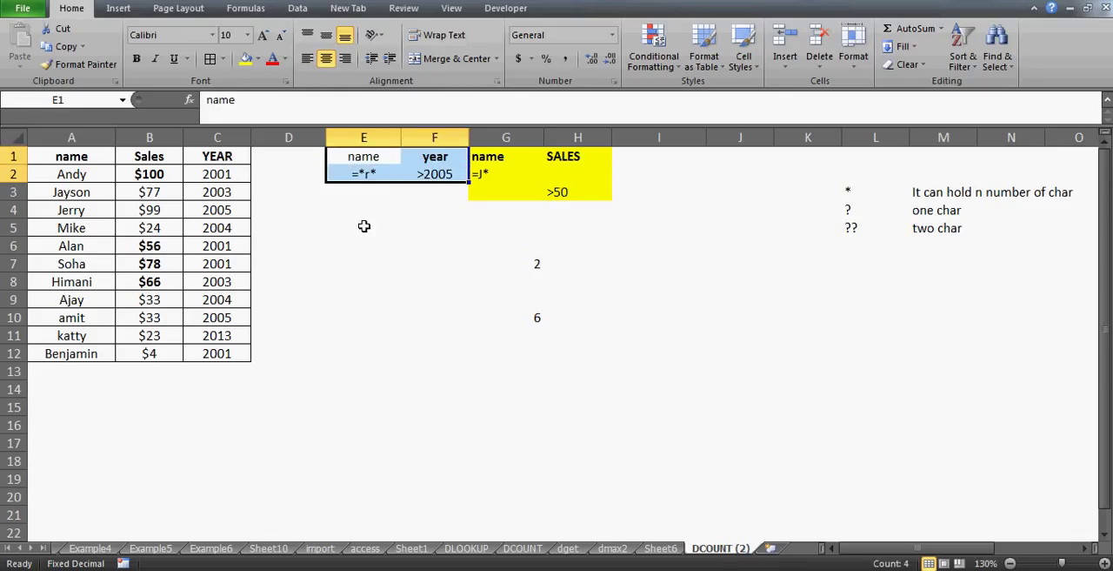
key("Down")
key("Up")
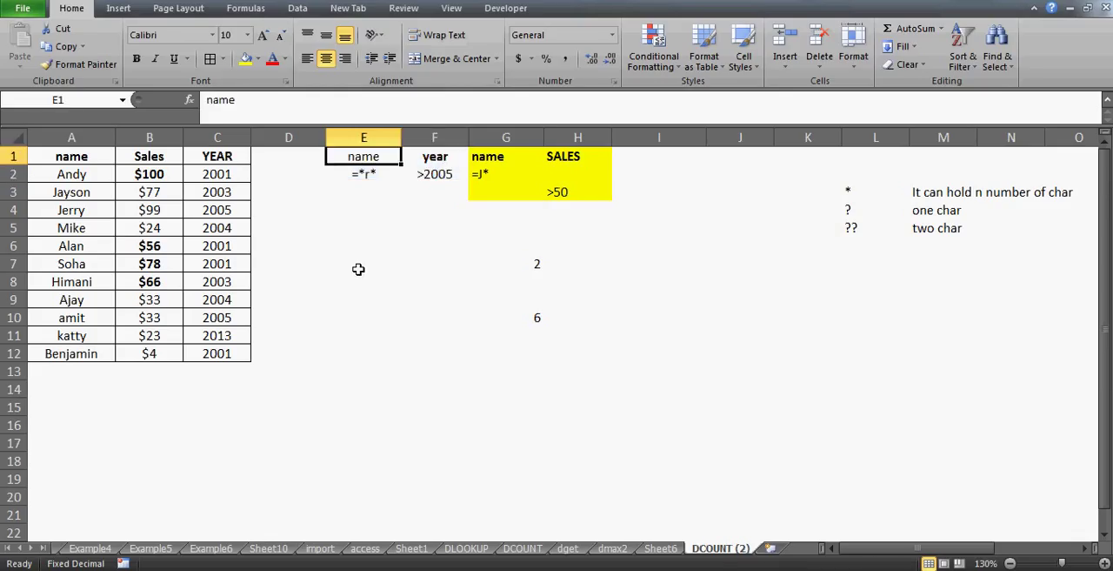
key("shift+Right")
key("shift+Down")
key("Up")
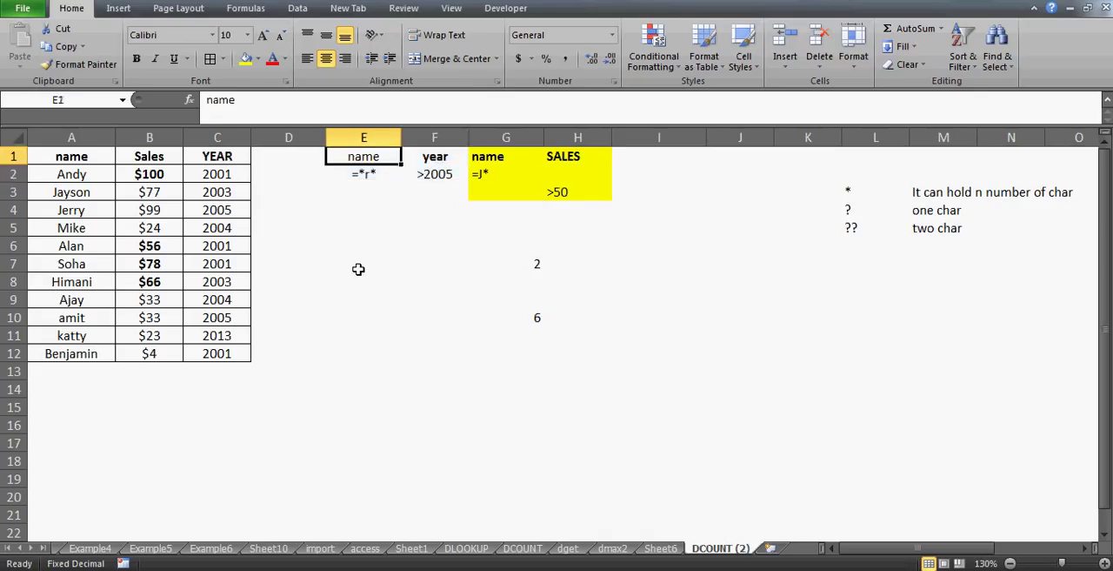
key("shift+Right")
key("shift+Down")
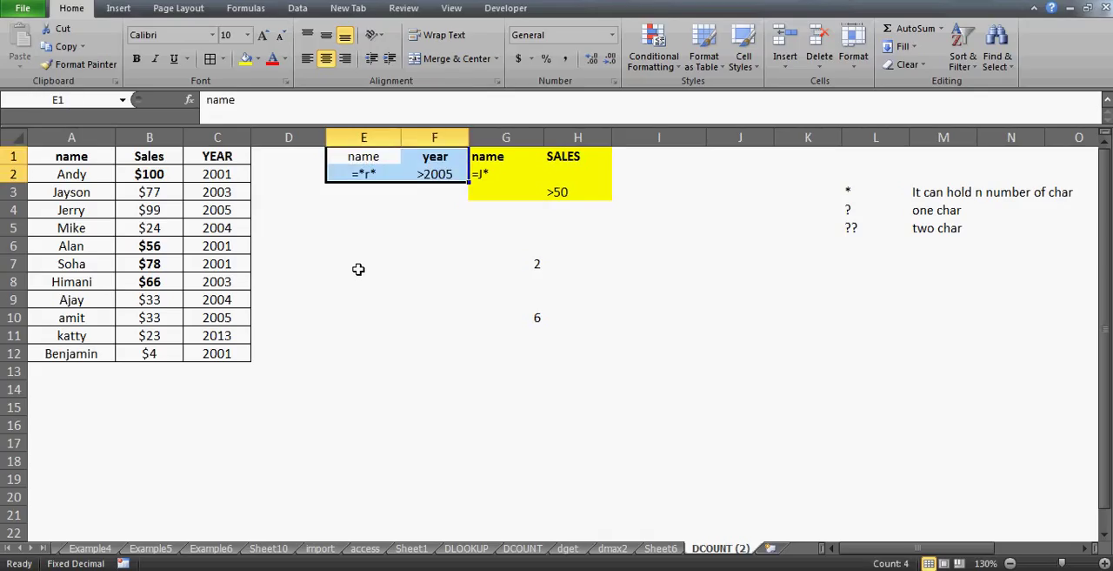
Apply all borders to the criteria range E1:F2
key("Up")
key("shift+Right")
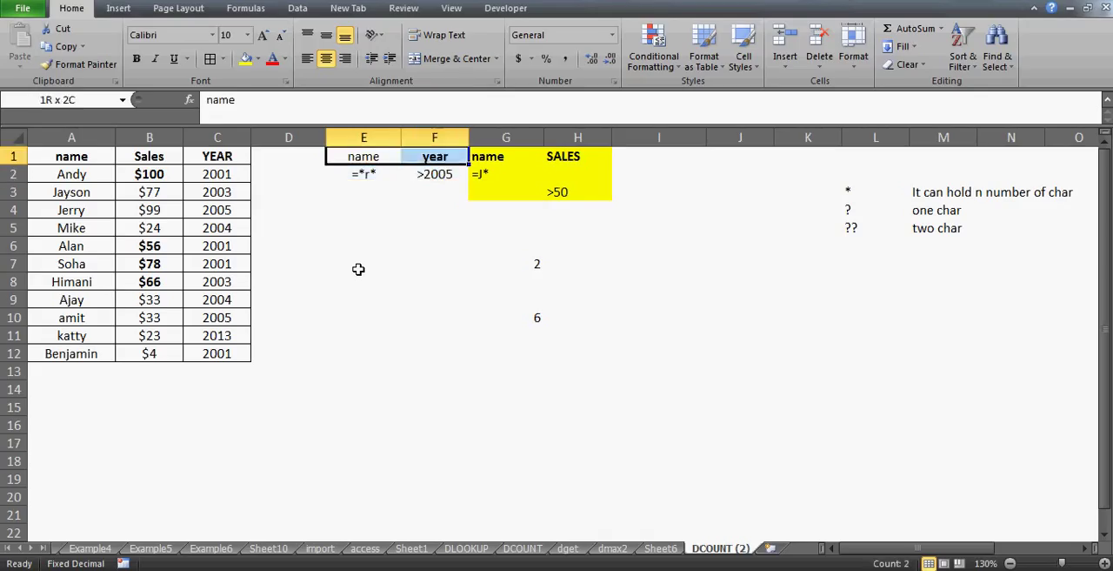
key("shift+Down")
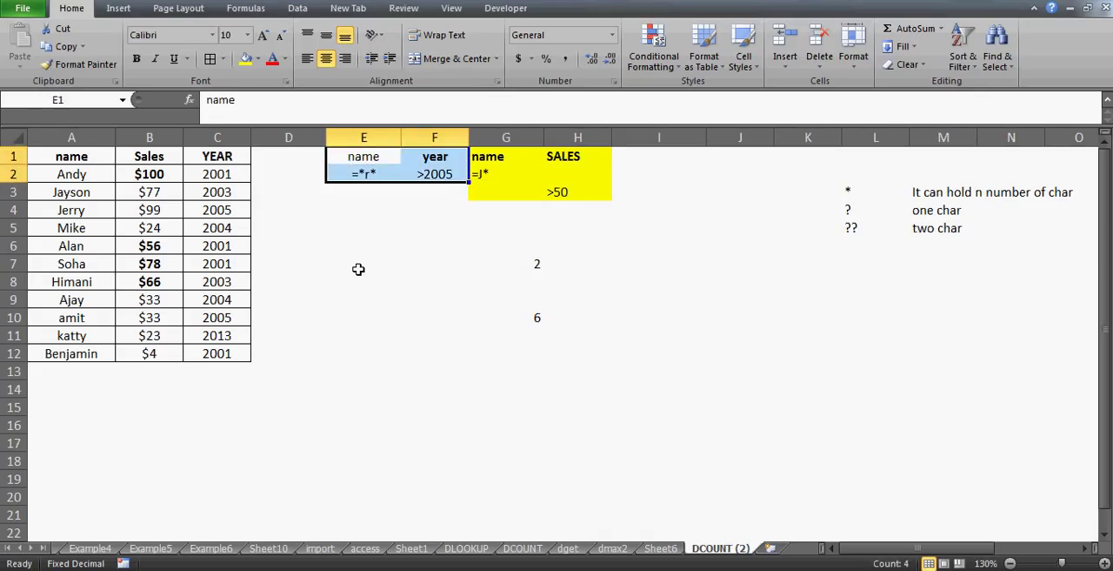
left_click(217, 56)
Move the >2005 criterion to F3, one row below the name condition in E2, and compare the two conditions
left_click(432, 173)
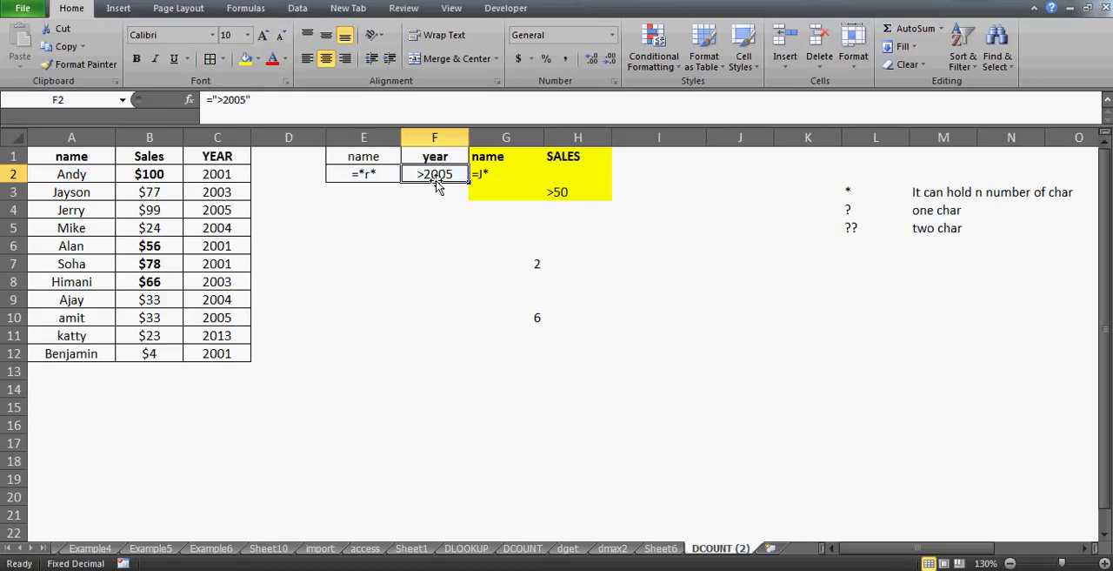
left_click_drag(437, 184, 439, 197)
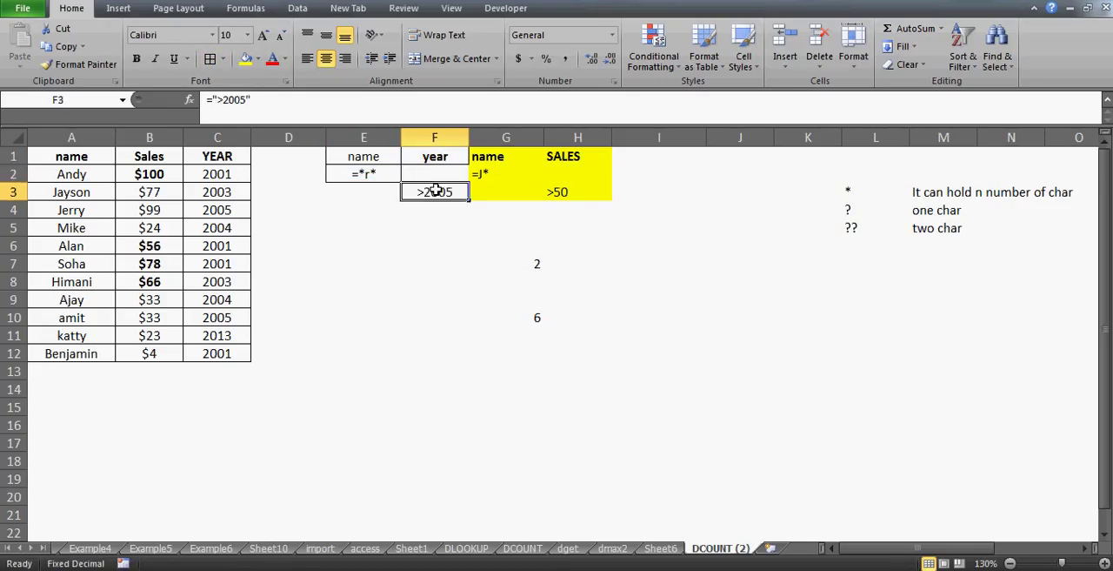
left_click(356, 176)
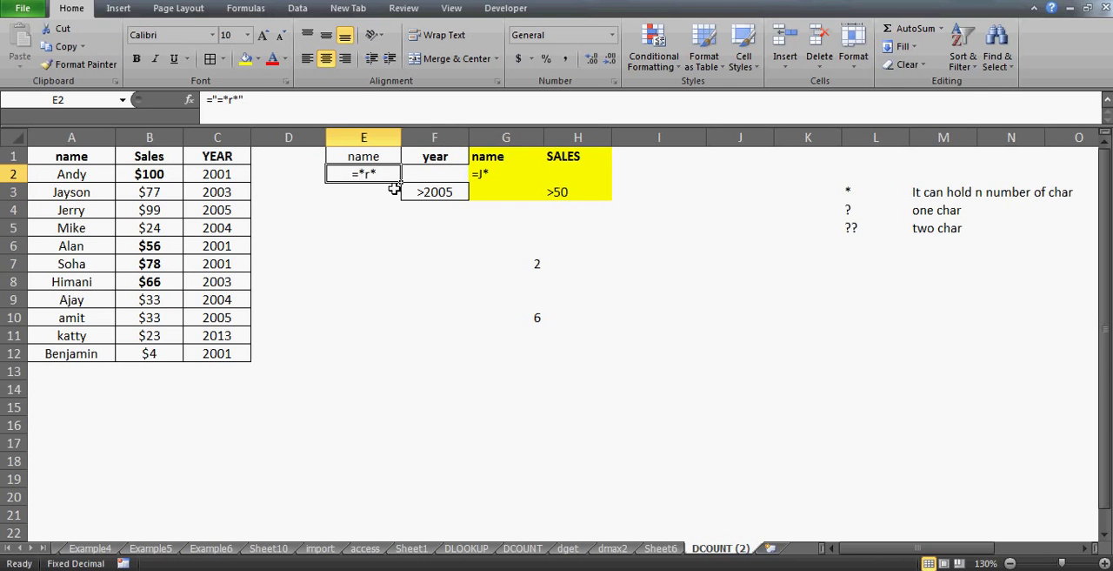
left_click(436, 191)
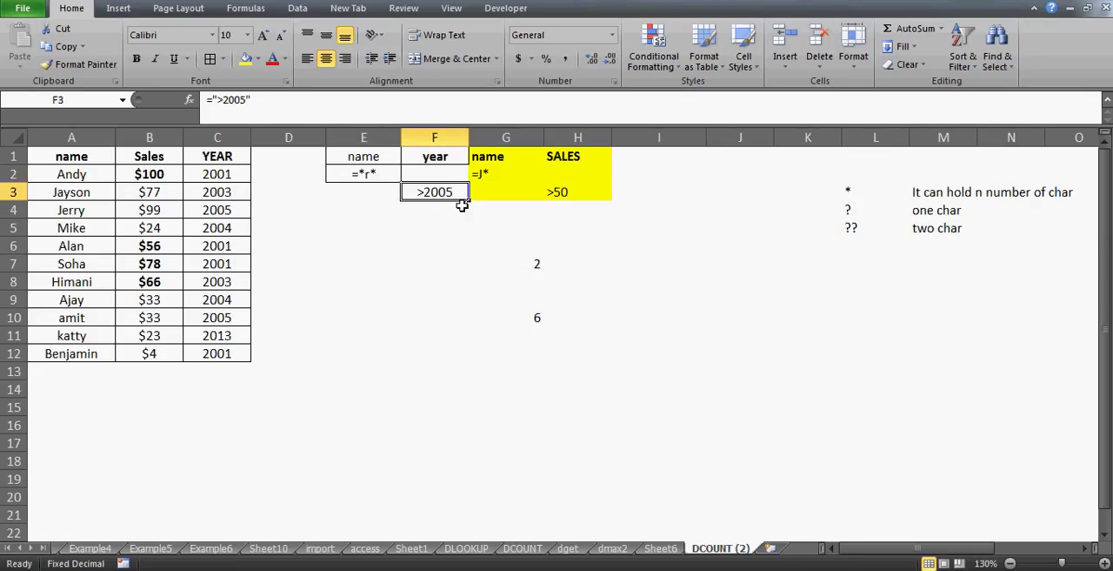
left_click(366, 171)
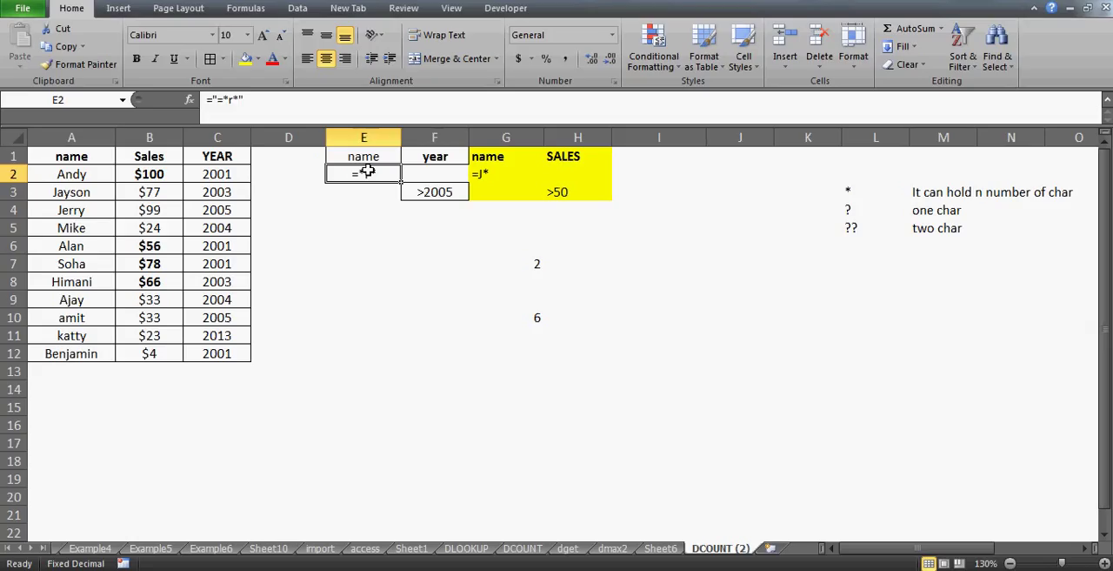
key("Right")
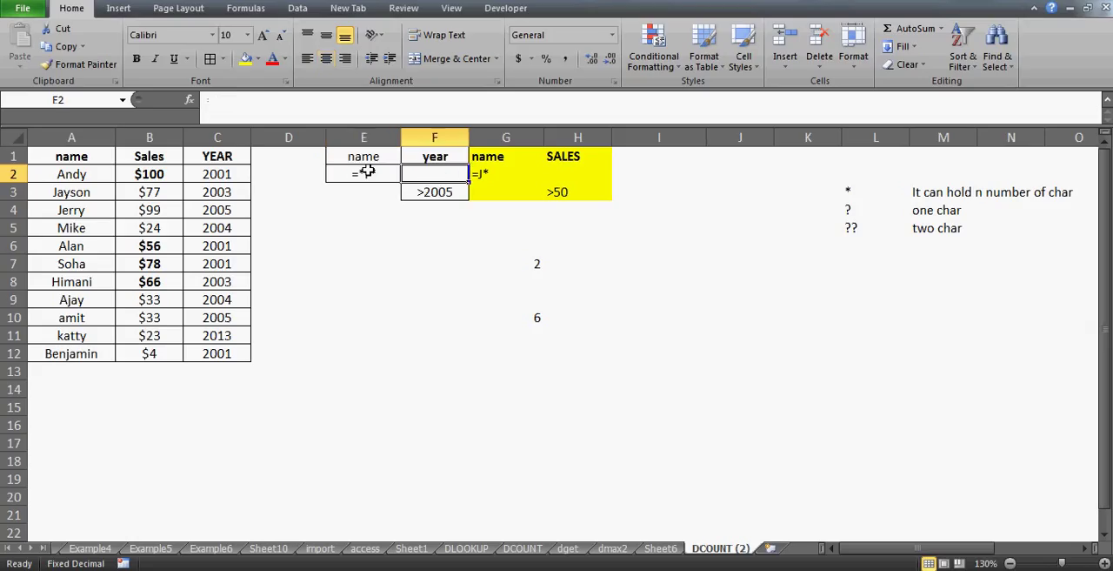
key("Down")
key("Left")
key("Right")
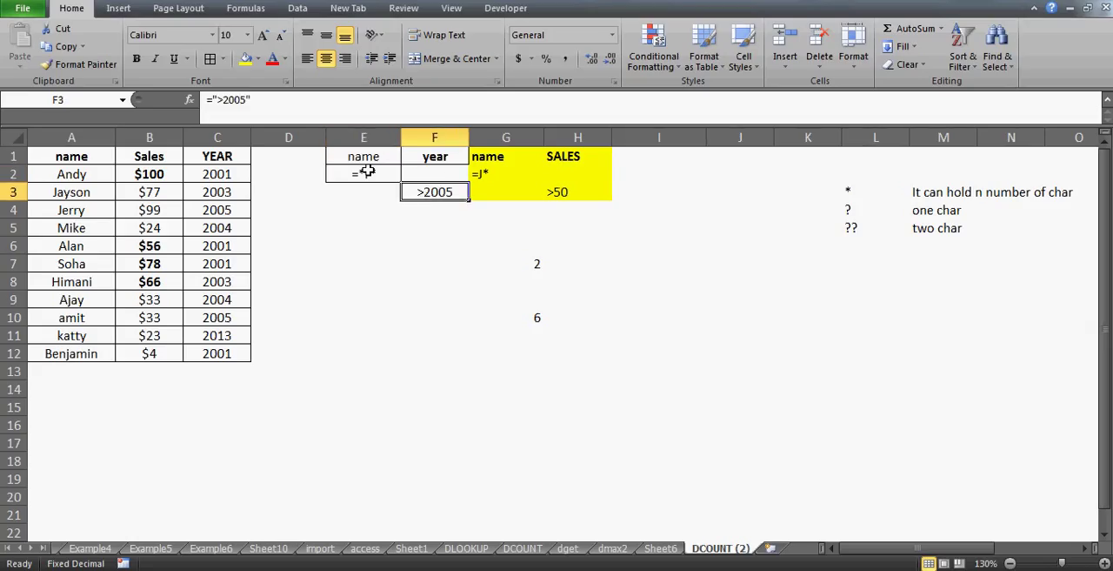
Move the >2005 criterion back to F2, on the same row as the name condition
left_click(420, 177)
left_click(424, 186)
left_click_drag(436, 183, 435, 174)
Enter a DCOUNT formula in E10 using database A1:C12, field 2 and criteria range E1:F2
left_click(352, 318)
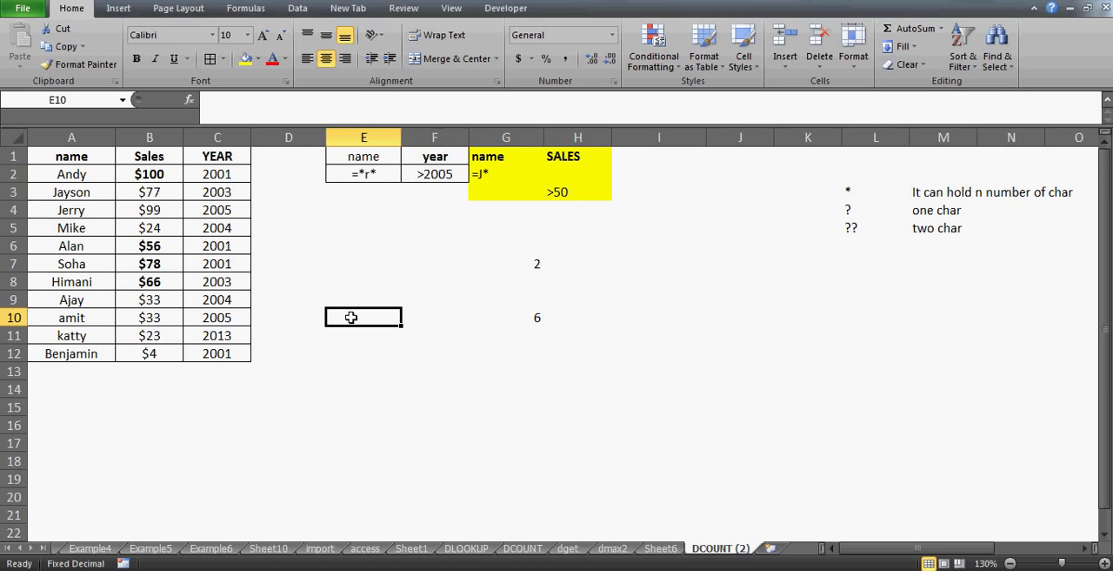
type("=dounc")
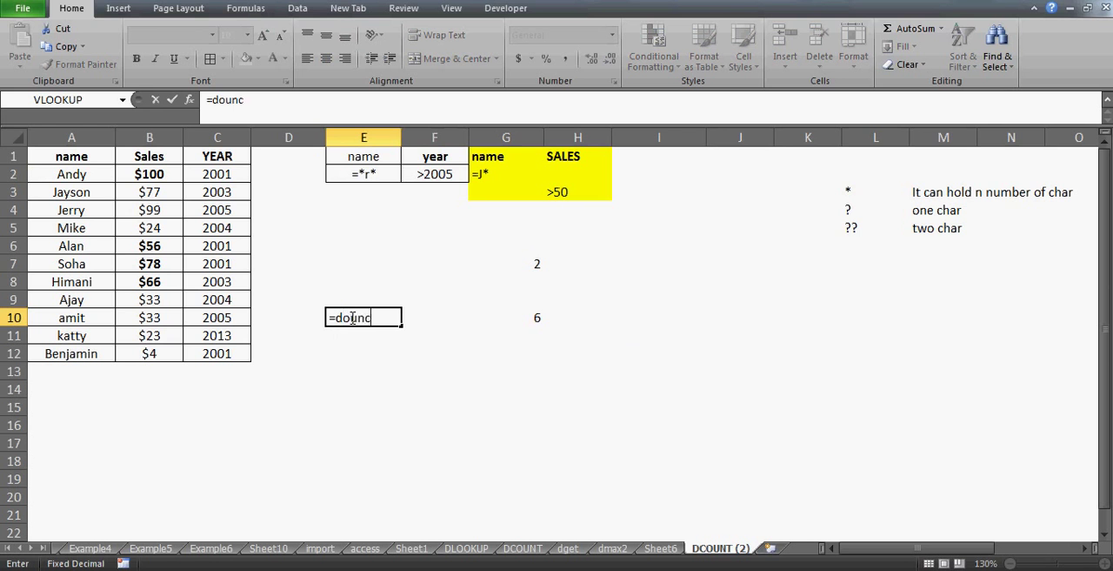
key("BackSpace")
key("BackSpace")
key("BackSpace")
key("BackSpace")
type("count(")
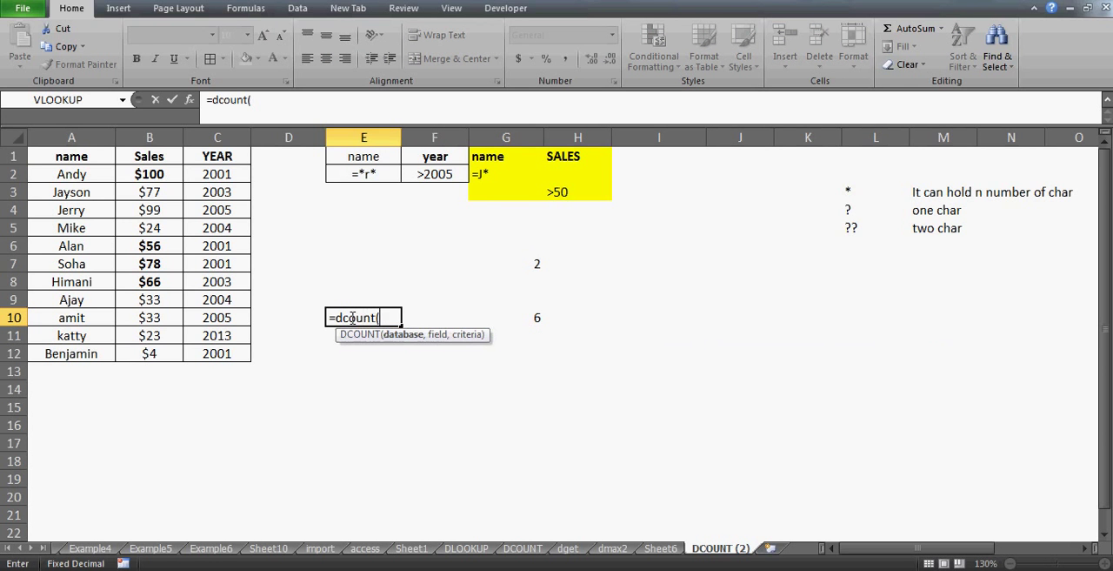
left_click_drag(58, 155, 218, 353)
type(",")
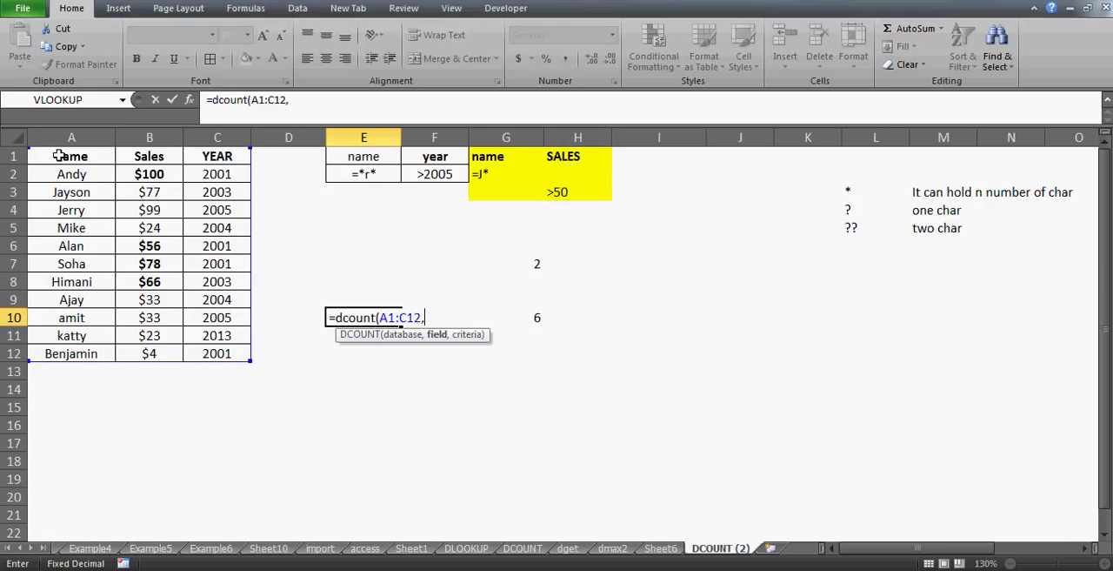
type("2,")
left_click_drag(364, 154, 435, 157)
key("shift+Down")
key("Return")
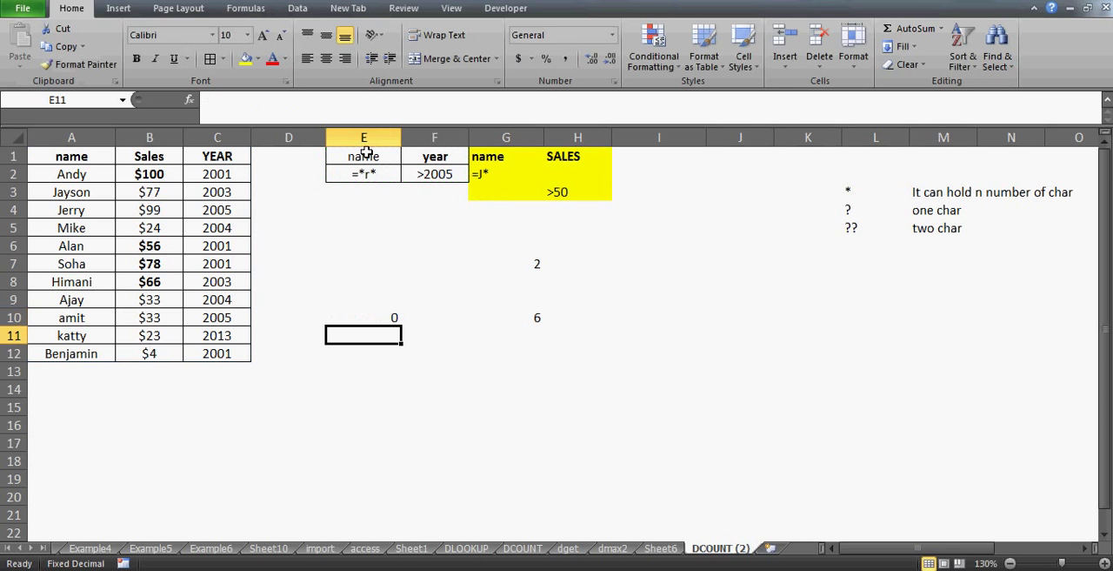
Remove the bold formatting from all data cells in A2:C12
key("Up")
key("Left")
key("Left")
key("Left")
key("Left")
key("Up")
key("Up")
key("Up")
key("Up")
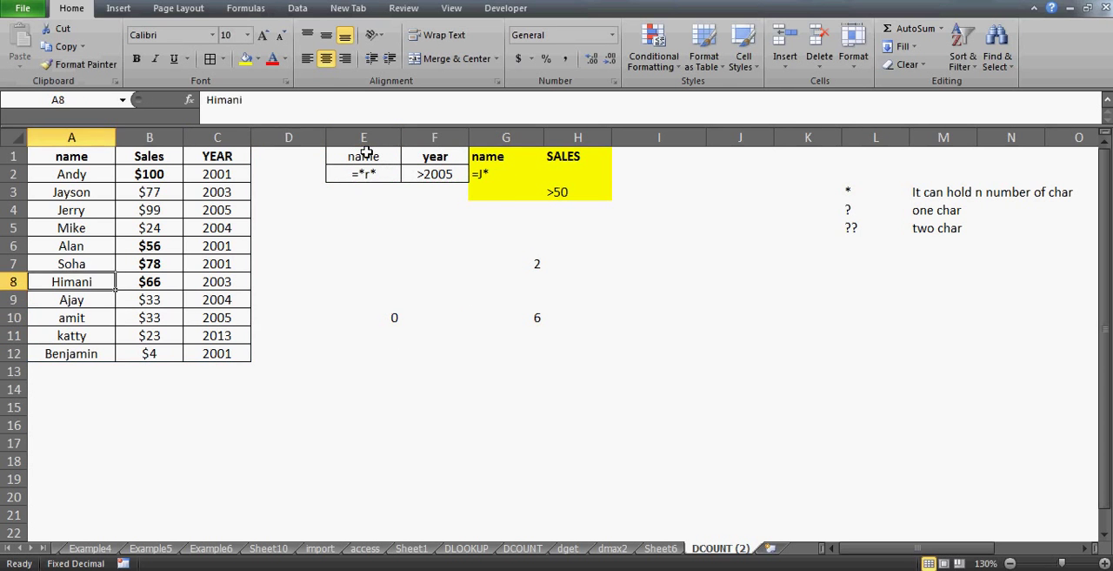
key("Up")
key("Up")
key("Up")
key("Up")
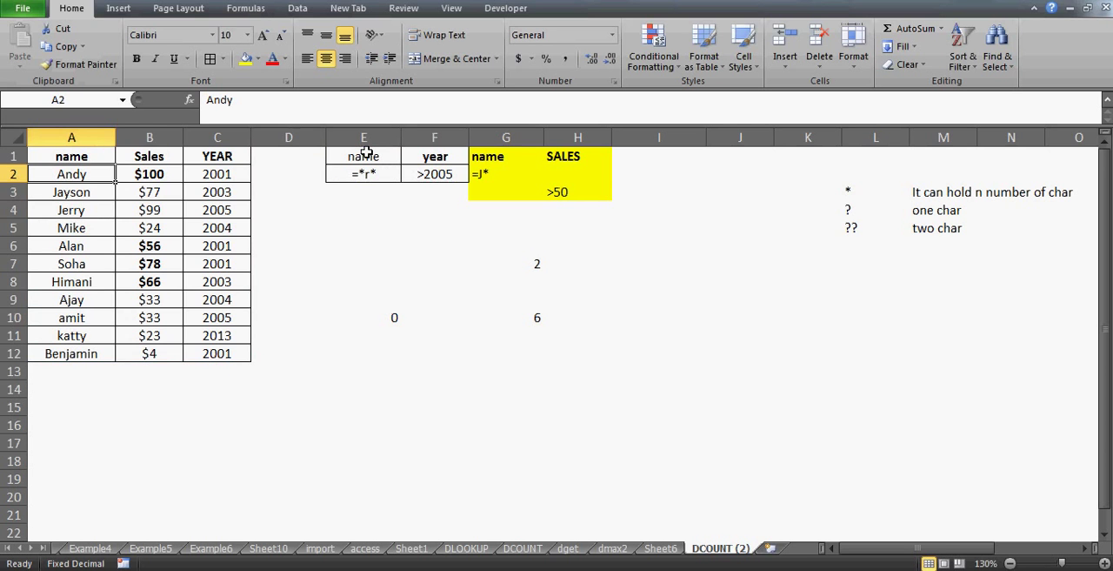
key("shift+Right")
key("shift+Right")
key("ctrl+shift+Down")
key("ctrl+b")
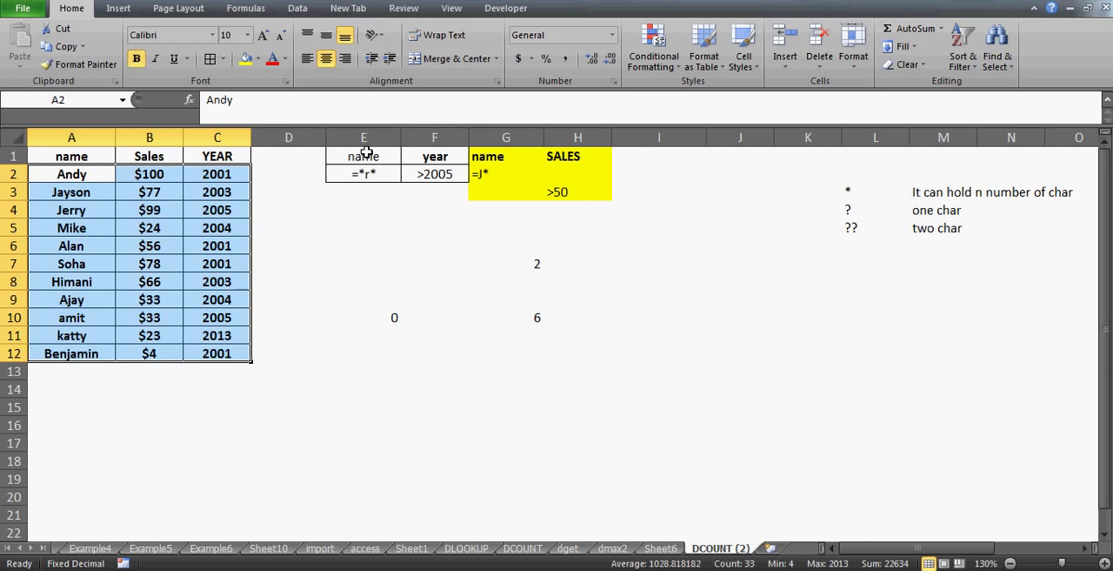
key("ctrl+b")
Examine the names in column A and the record in row 4 against the name and year criteria
key("Down")
key("Up")
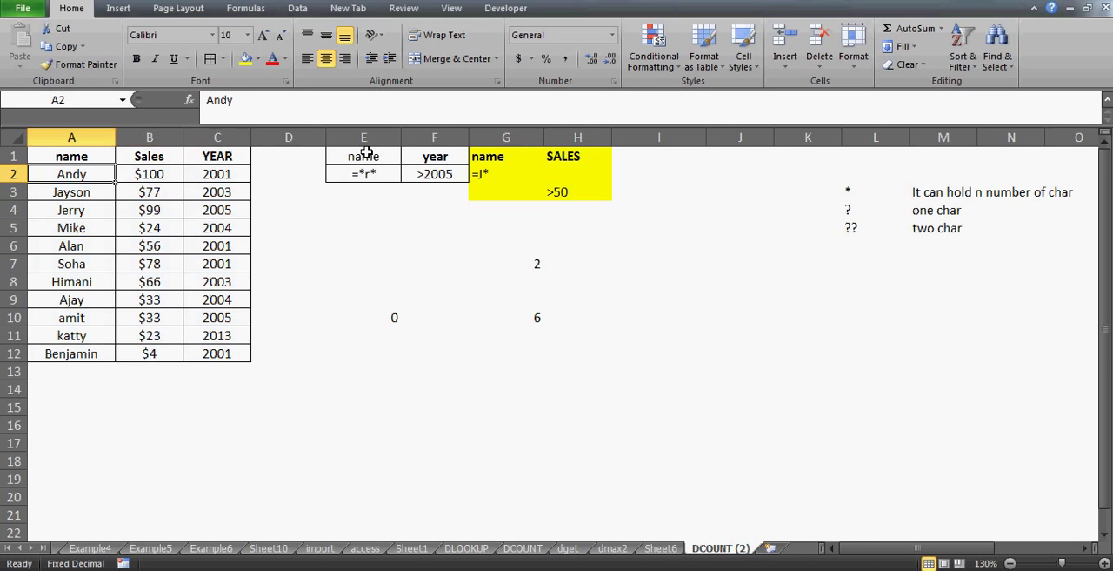
key("Down")
key("Down")
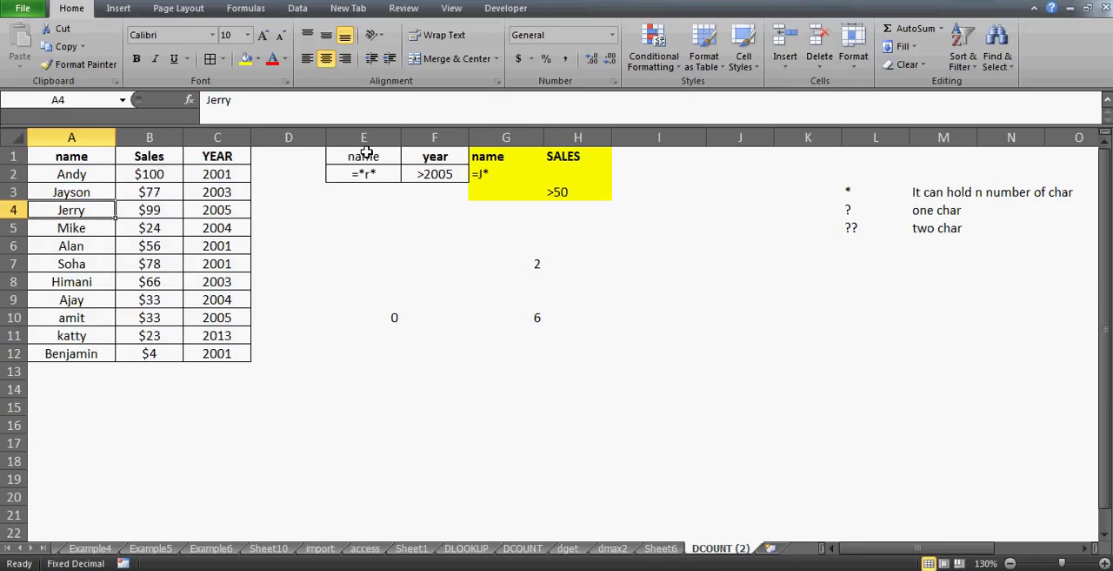
key("shift+Right")
key("shift+Right")
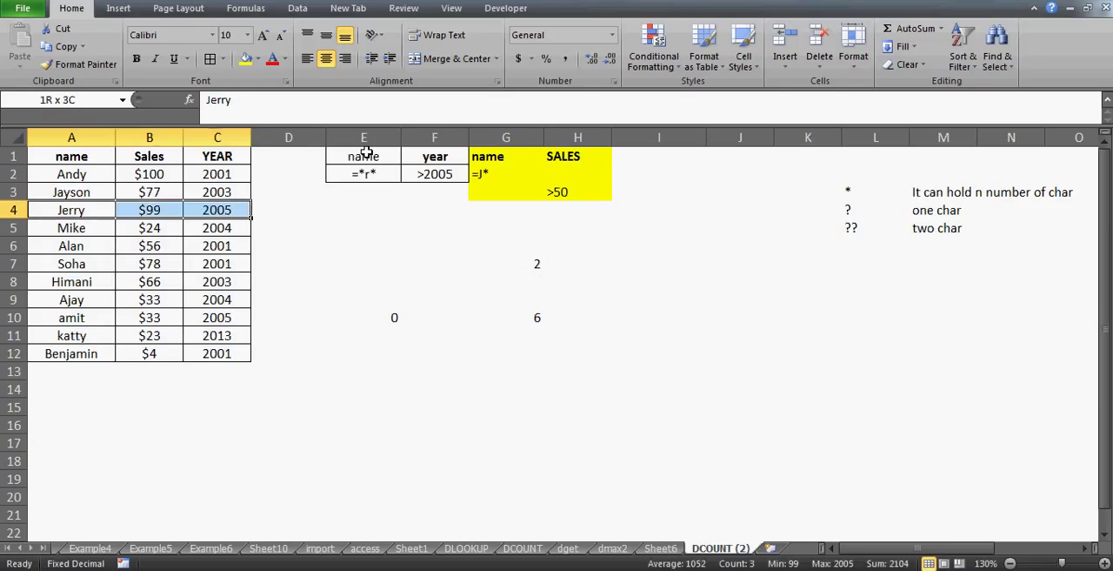
key("Down")
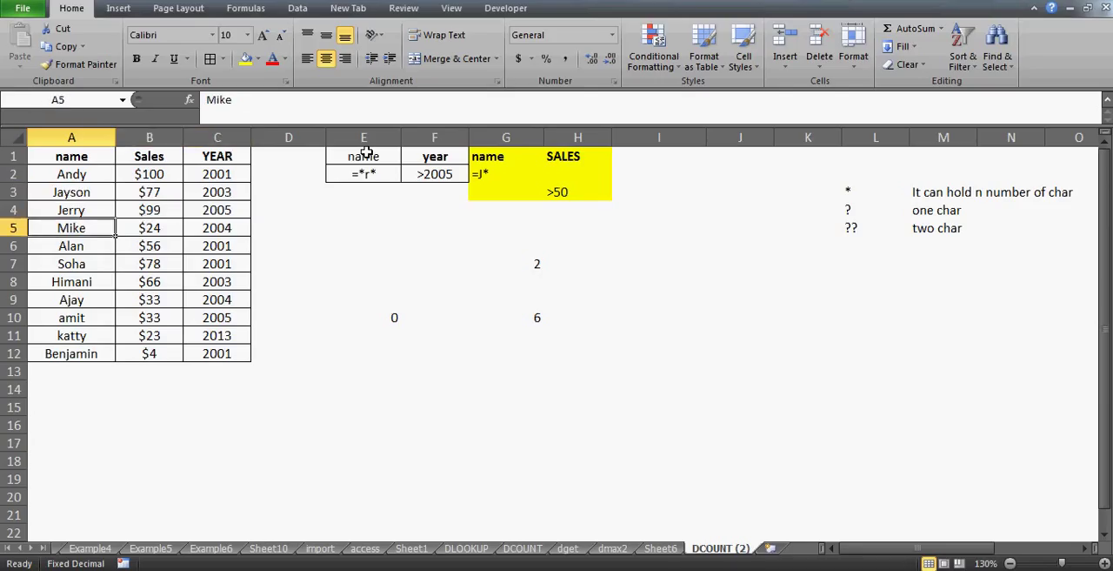
key("Down")
key("Down")
key("Down")
key("Down")
key("Down")
key("Down")
key("Down")
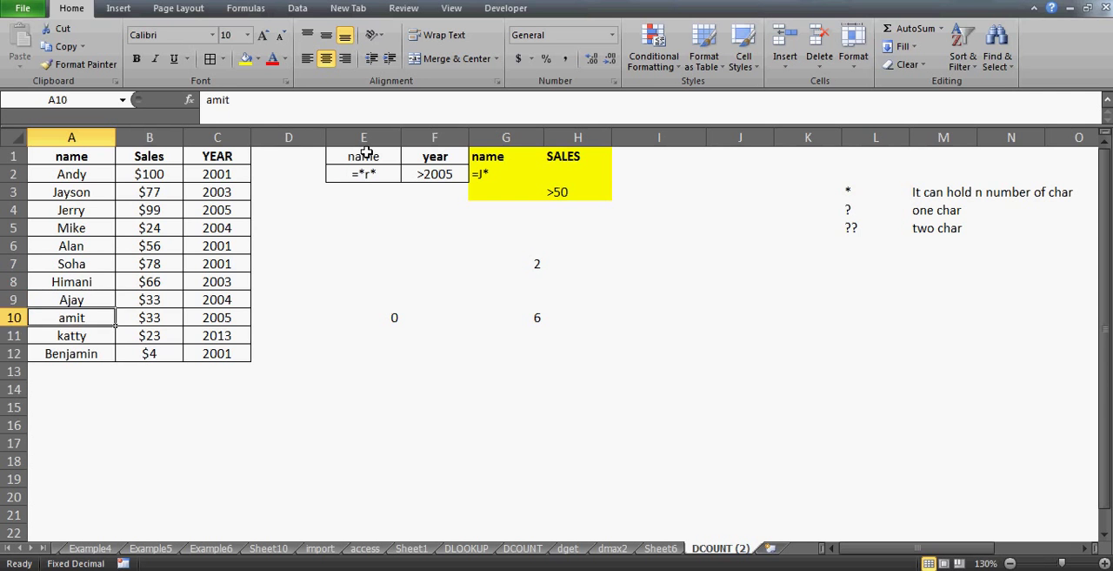
Replace the name in A7 with a first name that contains the letter r
key("Up")
key("Up")
key("Up")
key("Up")
key("Up")
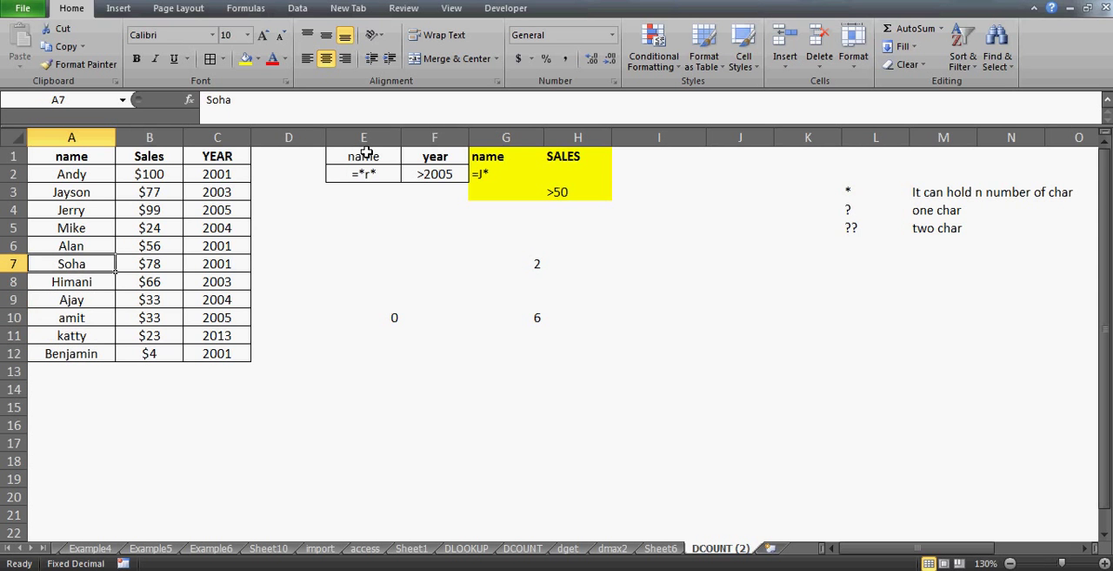
type("ruhi")
key("Return")
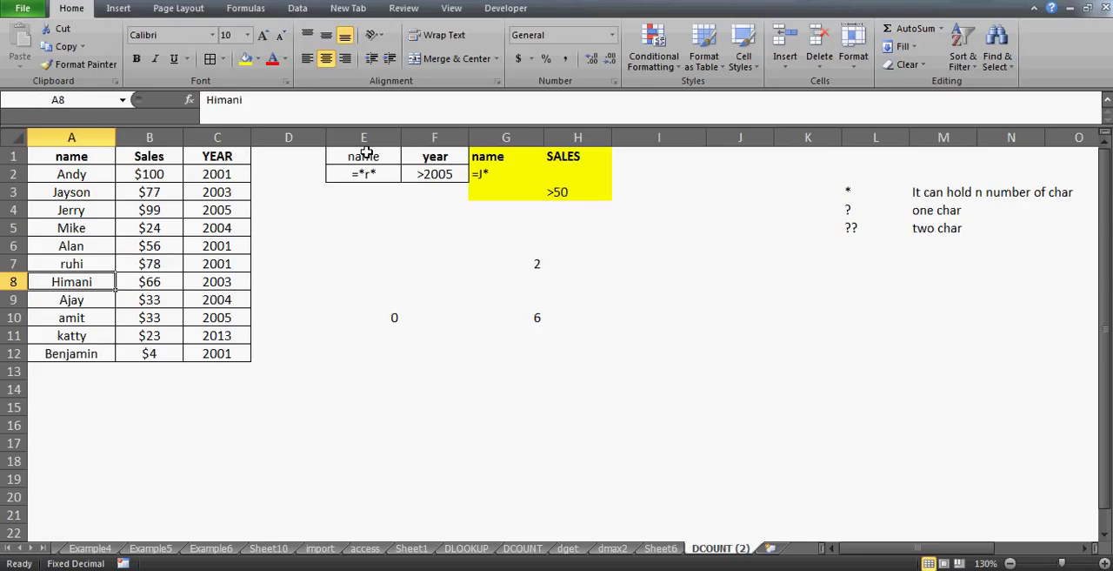
Set the year in C7 to 2013
key("Up")
key("Right")
key("Right")
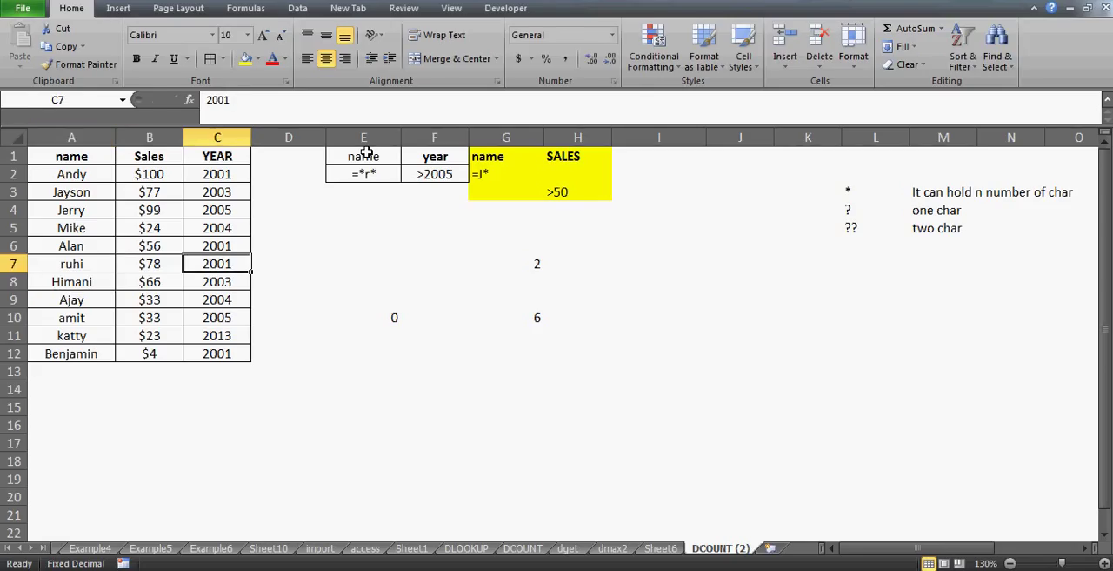
type("2013")
key("Return")
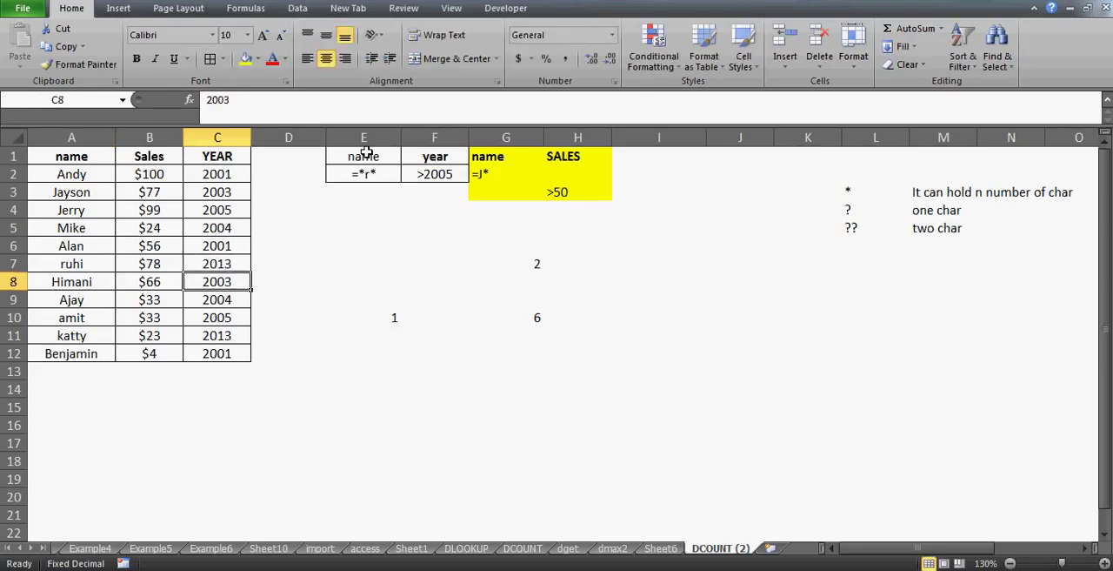
Examine the DCOUNT formula in E10 and its criteria range E1:F2
key("Right")
key("Right")
key("Right")
key("Down")
key("Down")
key("Left")
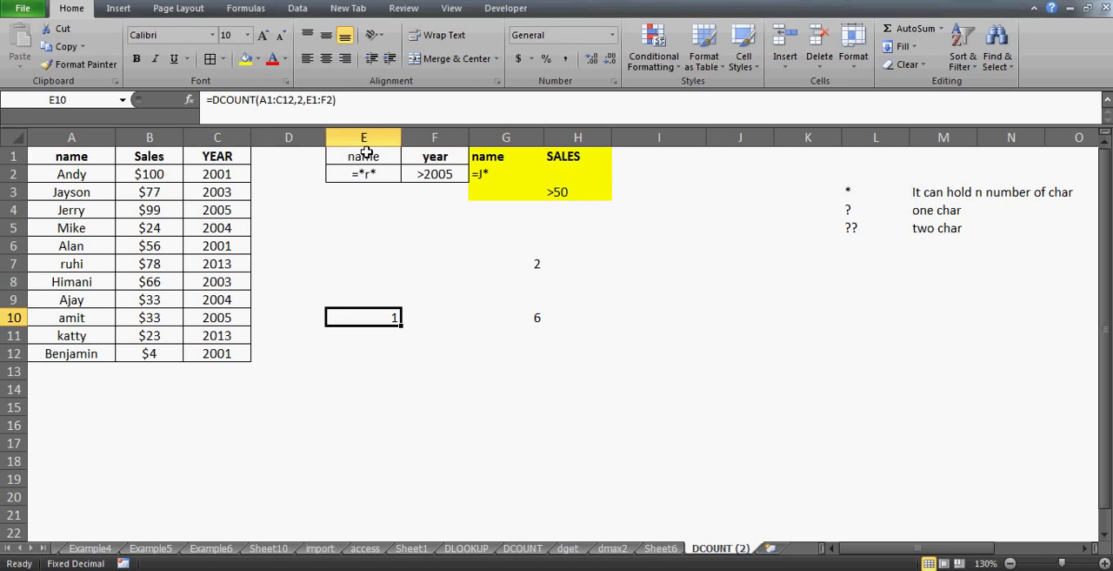
key("Up")
key("Up")
key("Up")
key("Up")
key("Up")
key("Up")
key("Up")
key("Up")
key("Up")
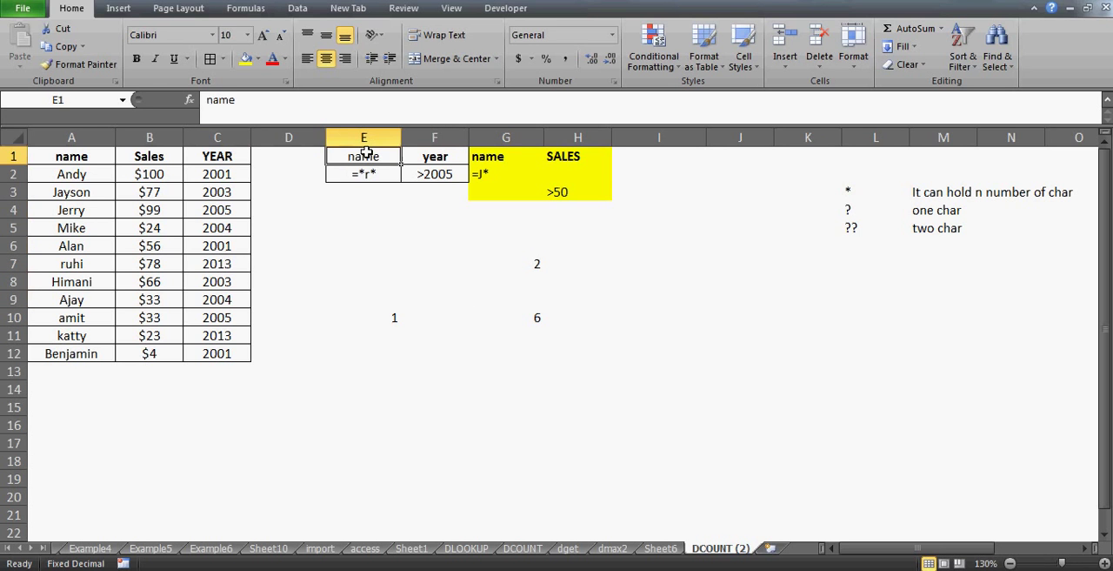
key("shift+Right")
key("shift+Down")
Examine the data table A1:C12 and the name entries in A2:A12
key("Left")
key("Left")
key("Left")
key("Left")
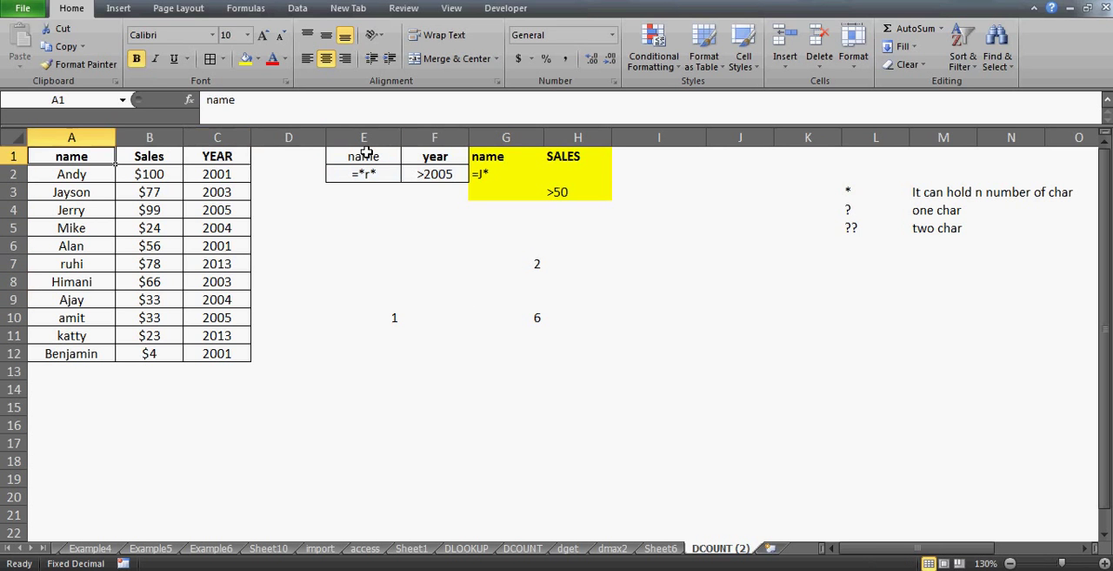
key("shift+Right")
key("shift+Right")
key("ctrl+shift+Down")
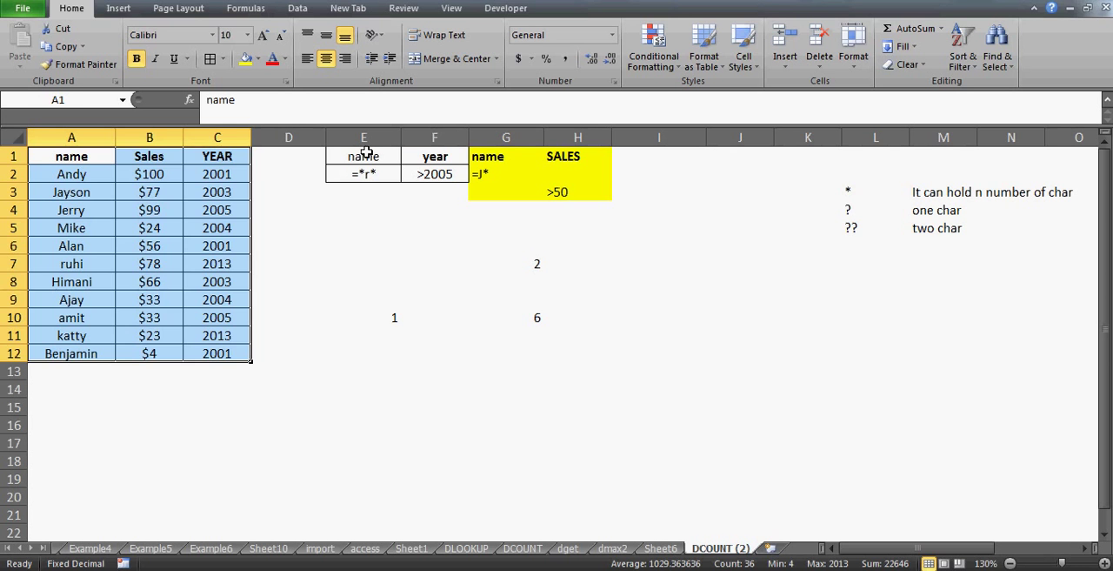
key("Down")
key("ctrl+shift+Down")
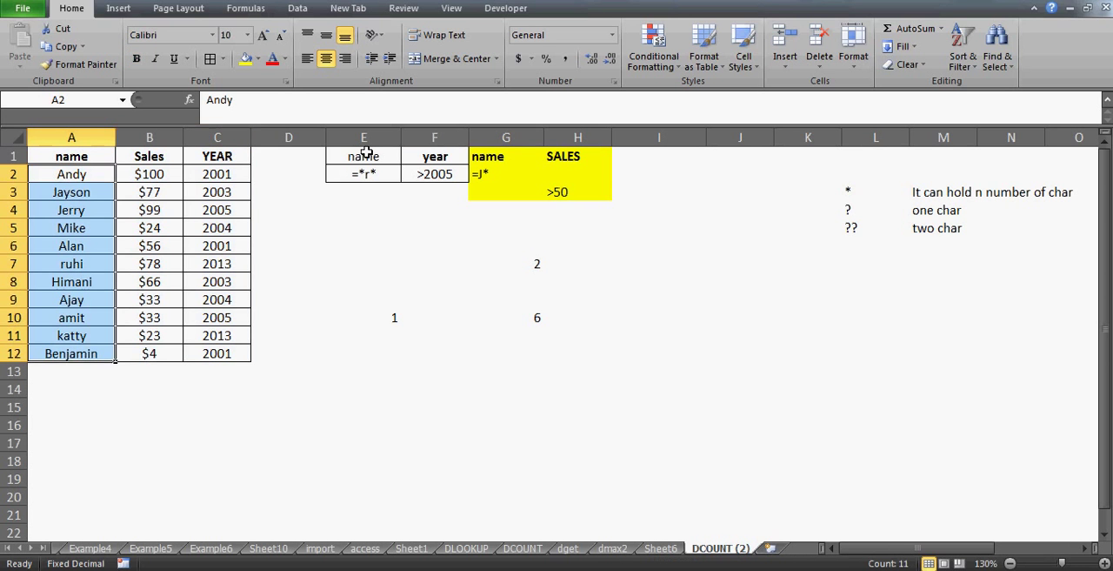
key("Up")
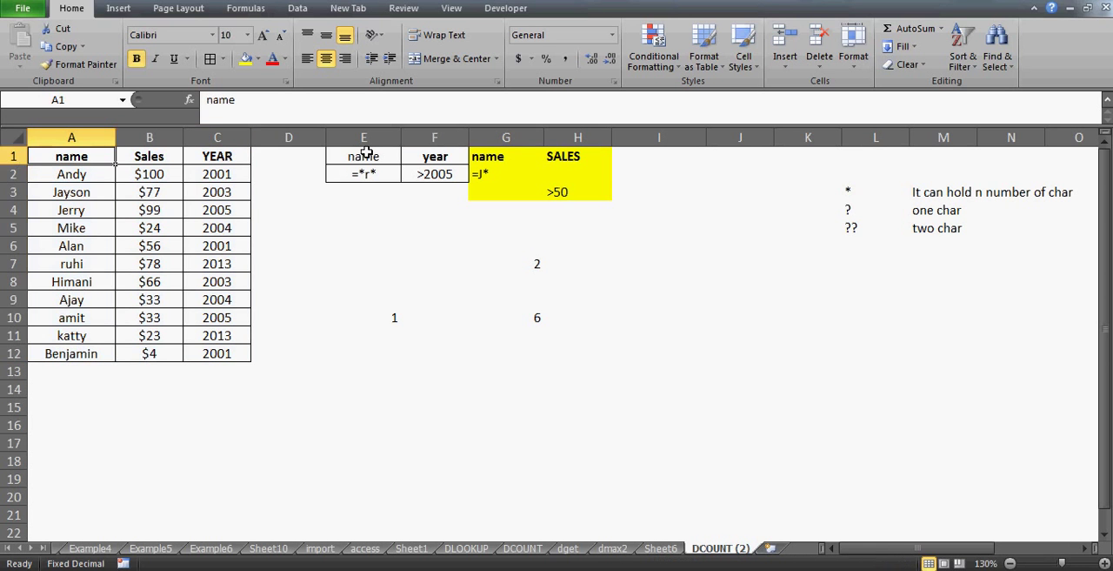
Replace the entry in A2 with Milk and change the column header in A1 to items
key("Down")
key("Up")
key("Down")
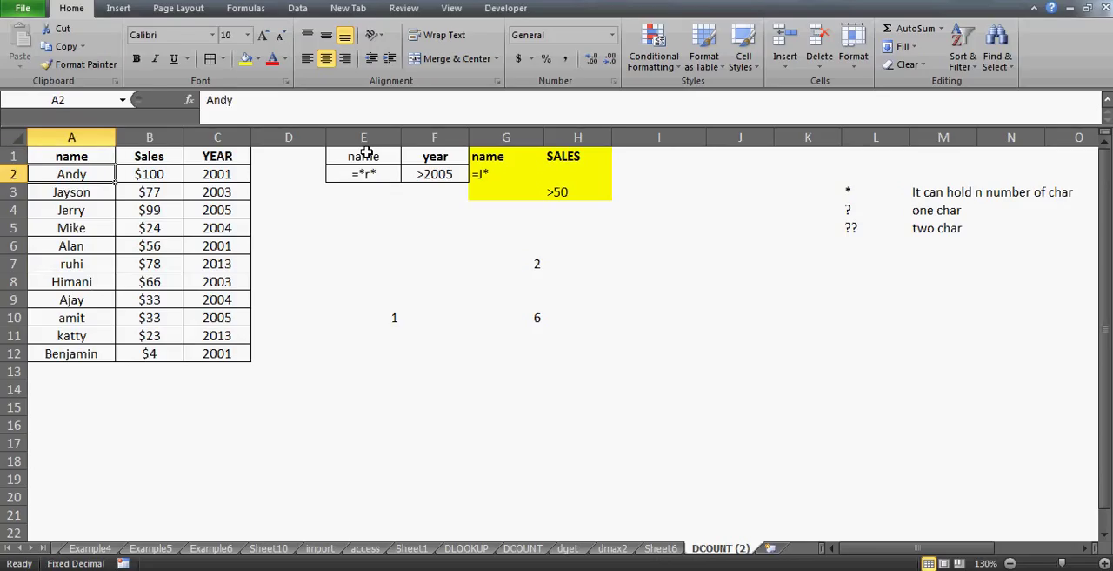
type("Milk")
key("Return")
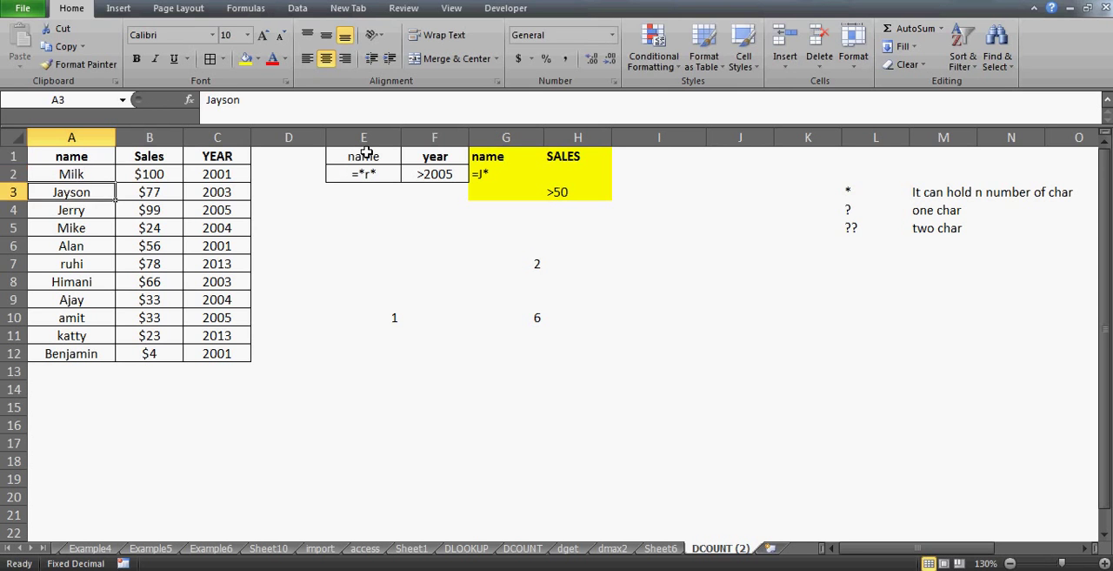
key("Up")
key("Up")
type("items")
key("Return")
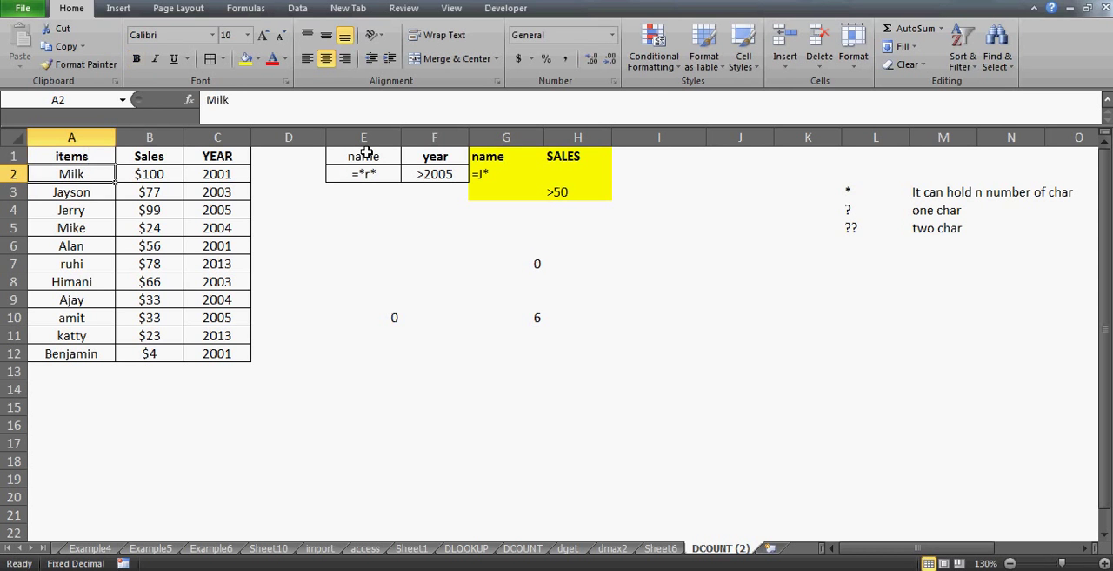
Replace the entries in A3:A6 with the items Maggi, Milk, Sugar and Sugar
key("Down")
type("Maggi")
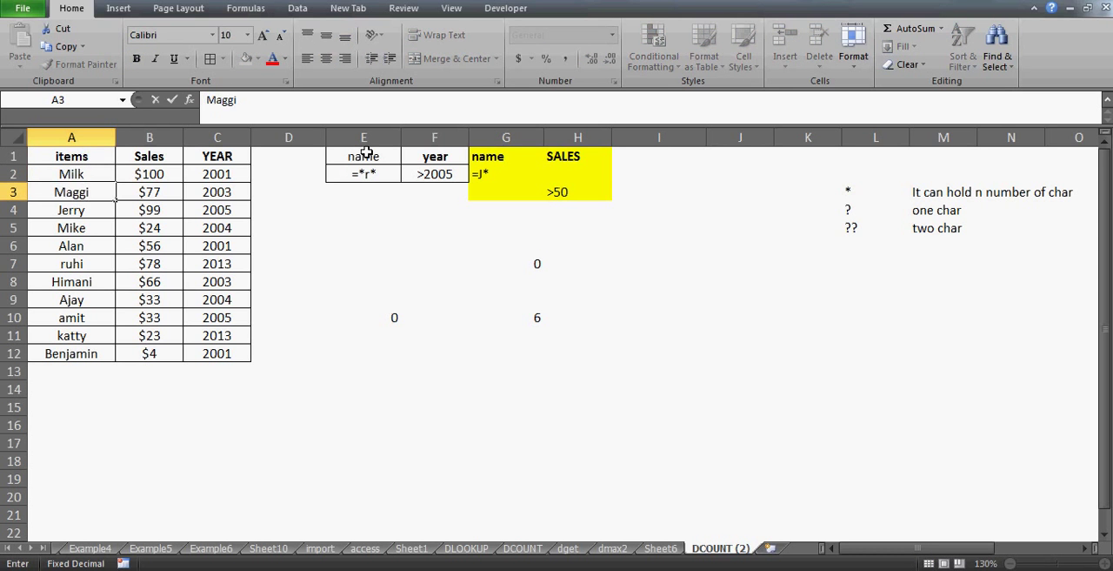
key("Return")
type("Milk")
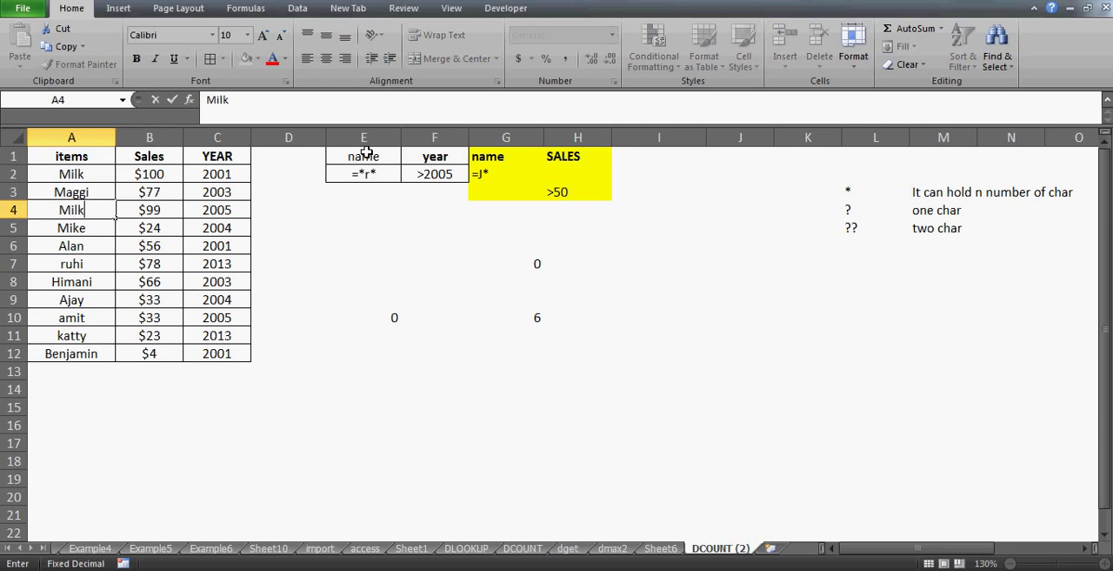
key("Return")
type("Sugar")
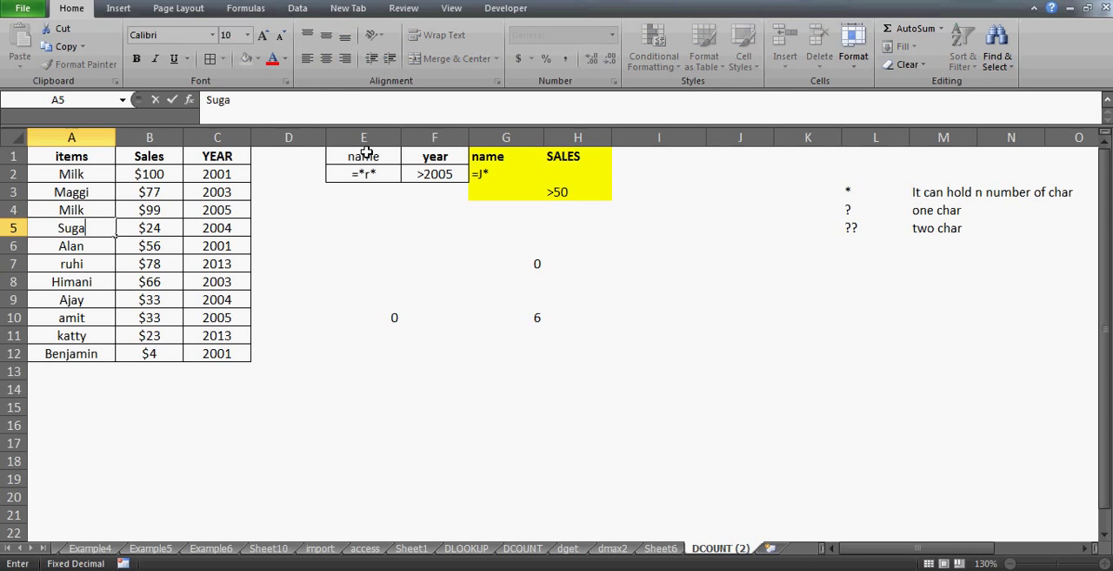
key("Return")
type("s")
key("Return")
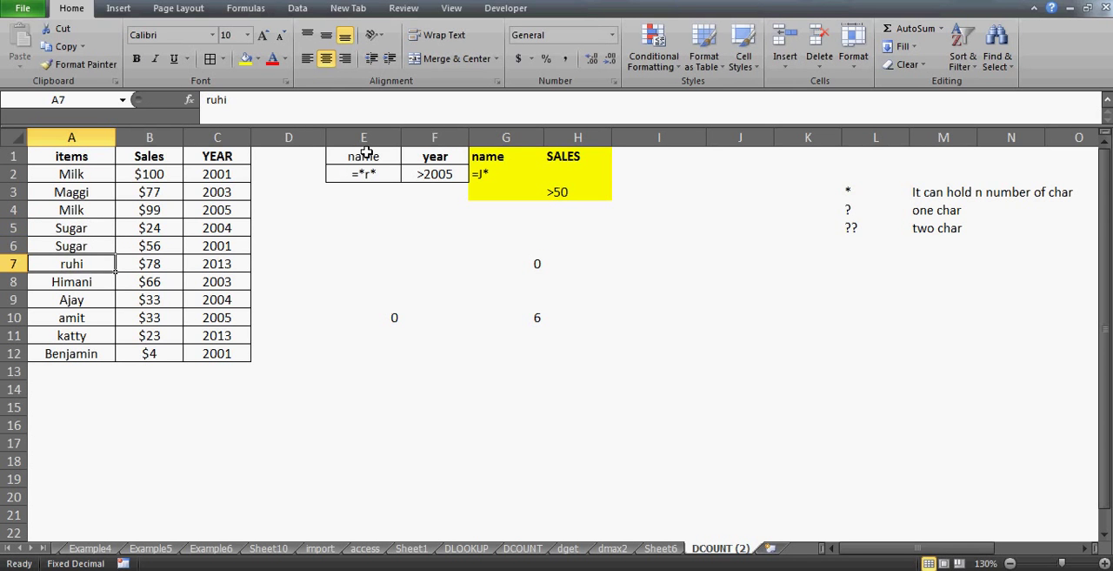
Replace the entries in A7:A9 with the items tea, salt and Pizzas
type("tea")
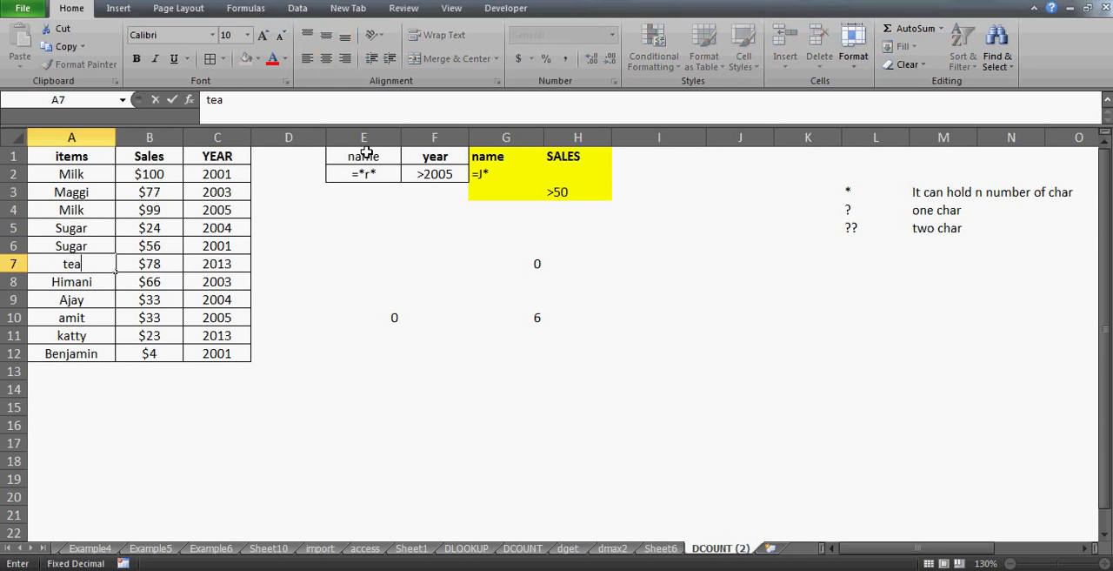
key("Return")
type("salt")
key("Return")
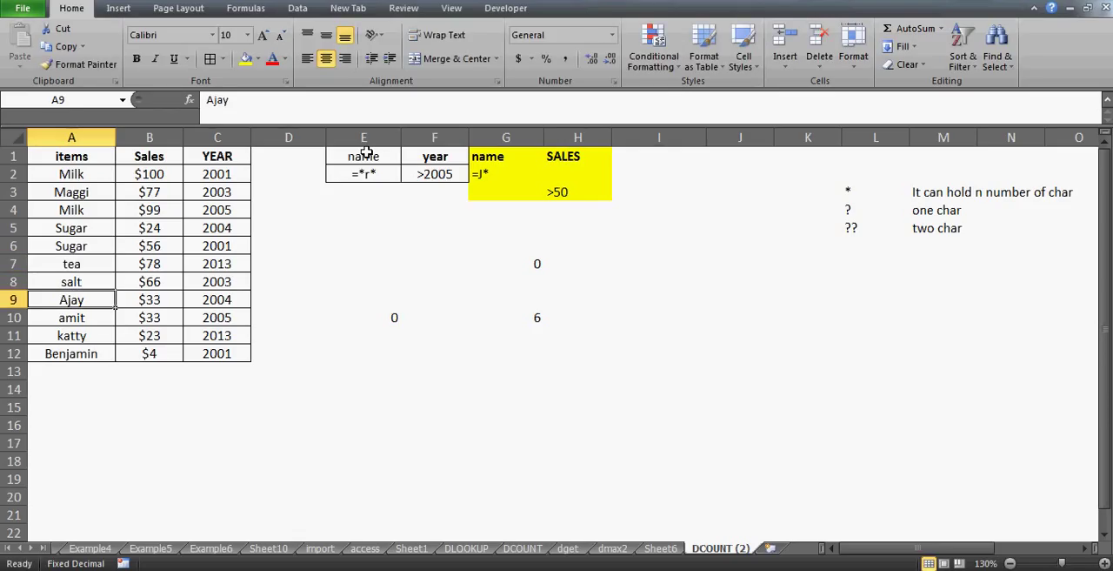
type("Pizzas")
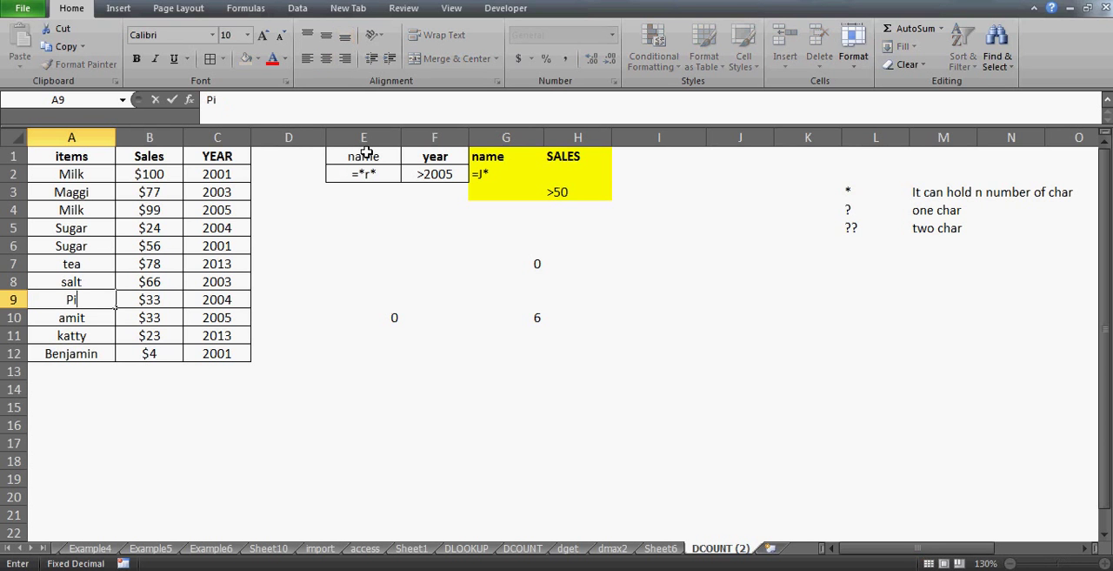
key("Return")
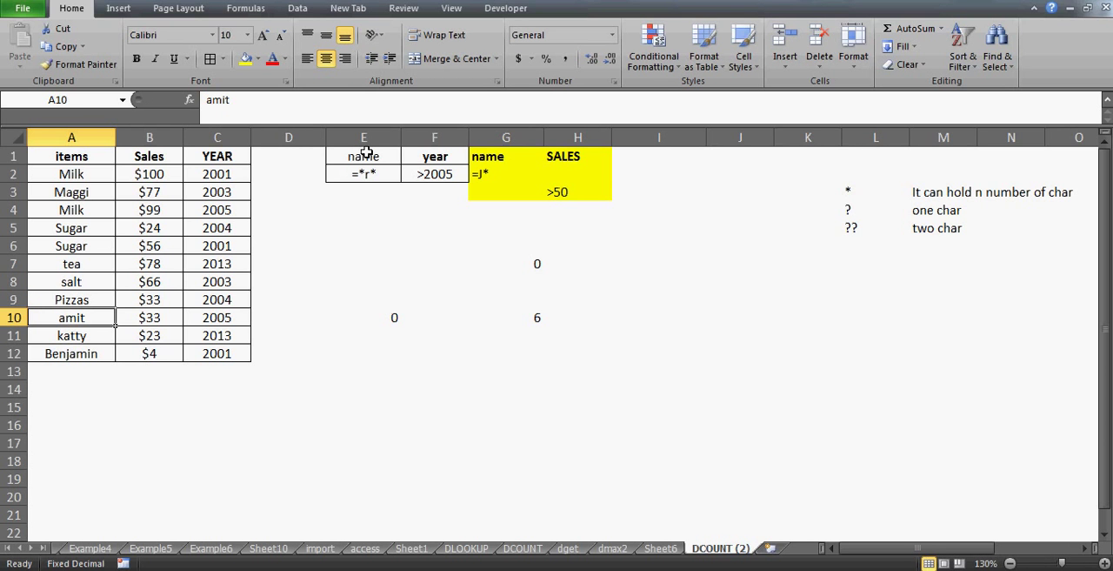
Replace the entries in A10:A12 with the items fruits, fruits and Sugar
type("fu")
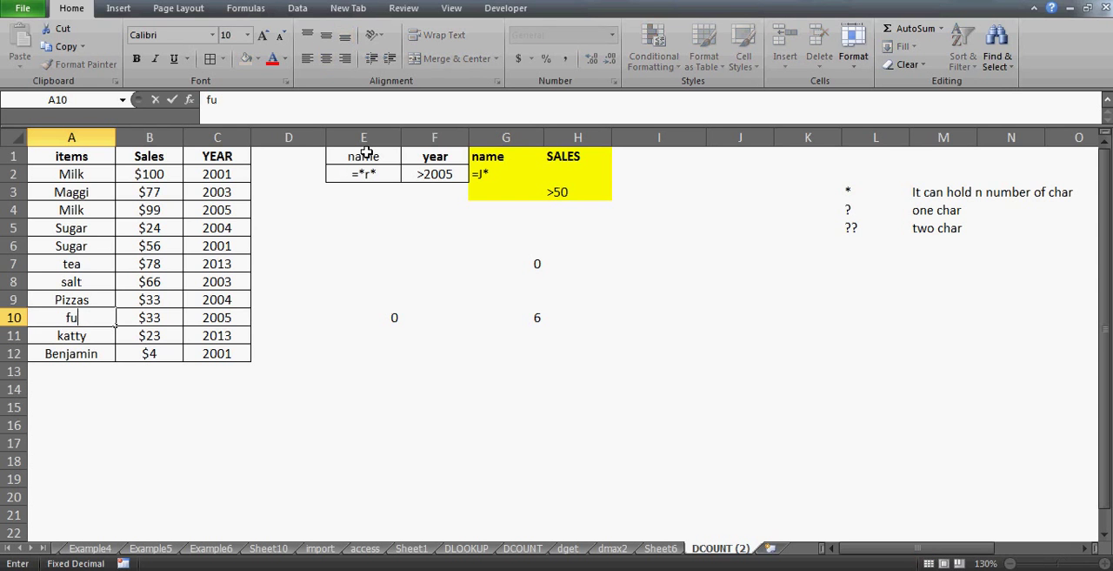
key("BackSpace")
type("ruits")
key("Return")
type("f")
key("Return")
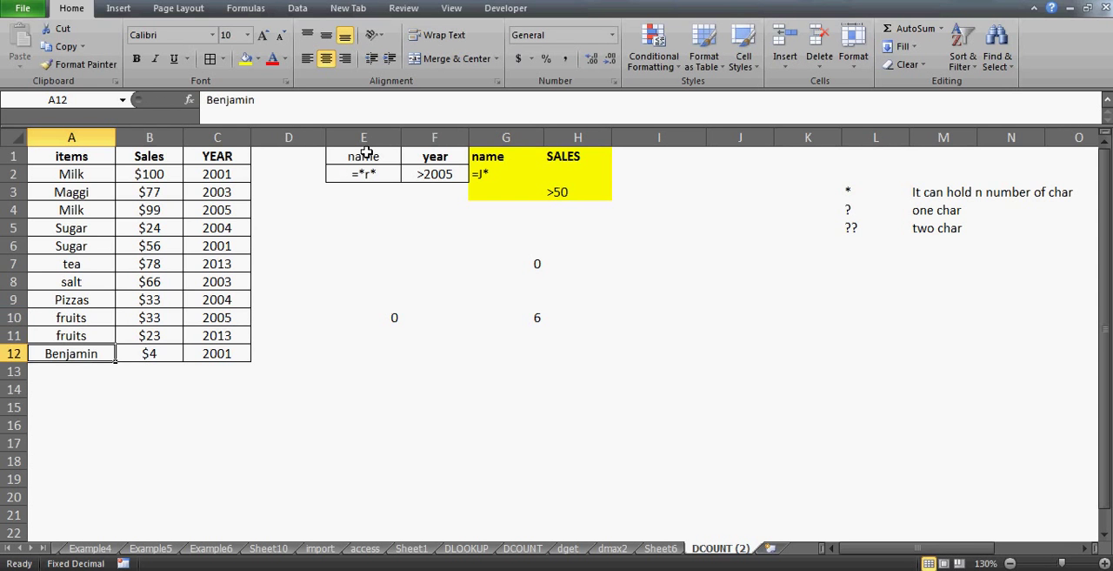
type("S")
key("Return")
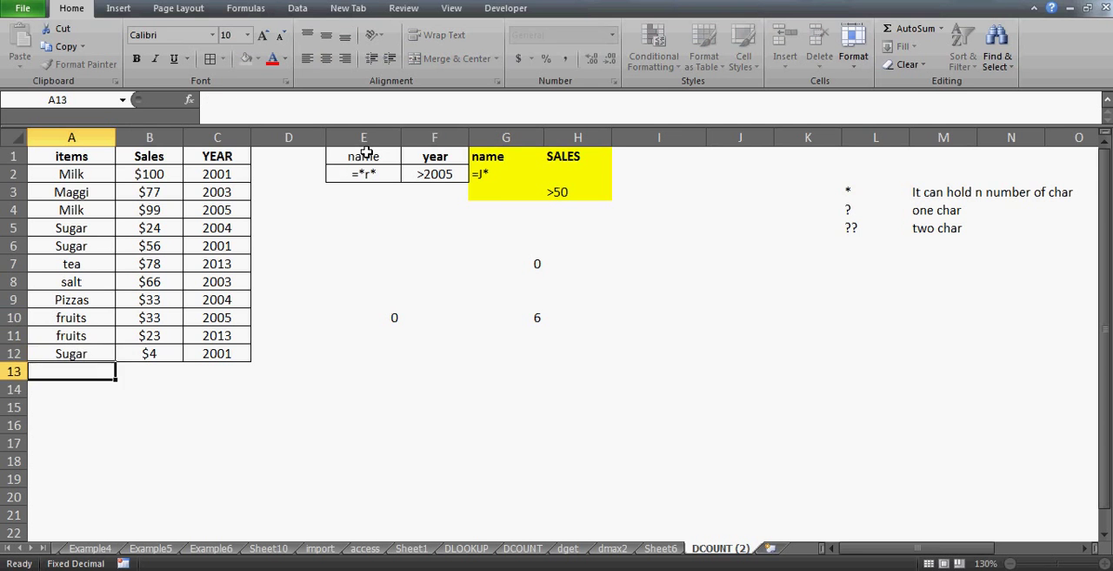
Insert a blank column between the YEAR column and the name criteria to make room for a new criteria range
key("Up")
key("Up")
key("Up")
key("Up")
key("Up")
key("Up")
key("Up")
key("Up")
key("Up")
key("Up")
key("Up")
key("Up")
key("Right")
key("Right")
key("Right")
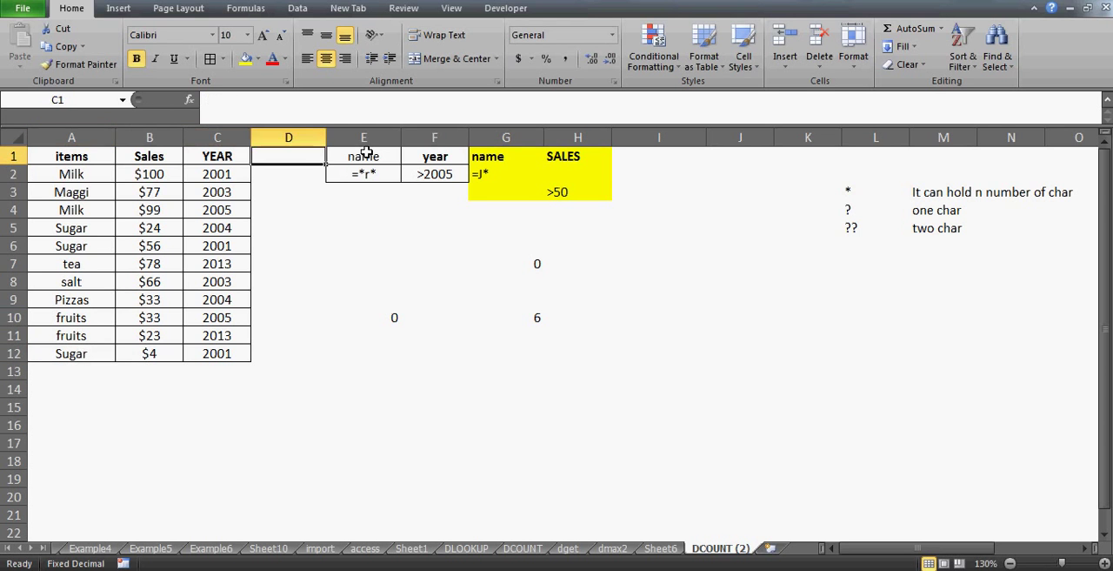
key("Right")
key("Left")
key("alt+i")
key("c")
key("Right")
key("Right")
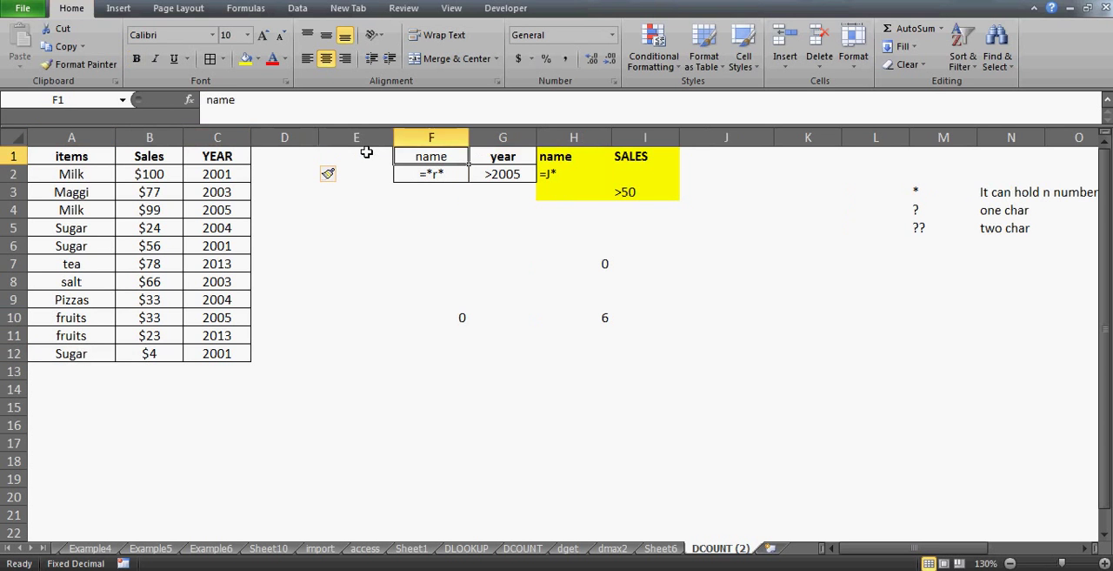
Enter the criteria header items in D1, beside the YEAR column
key("Left")
key("Left")
key("Left")
key("Left")
key("Left")
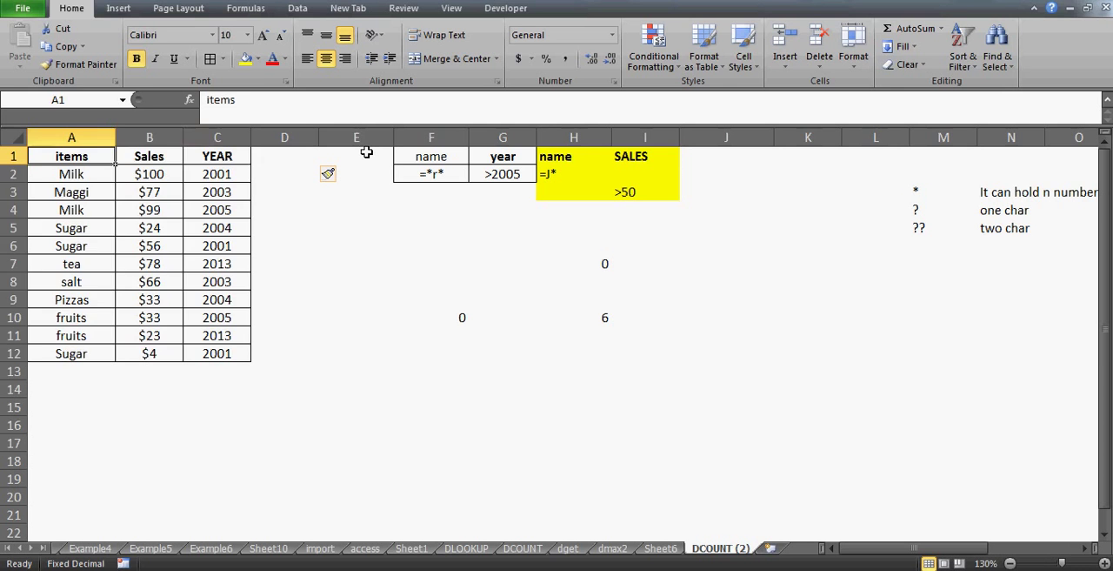
key("ctrl+a")
key("Right")
key("Right")
key("Right")
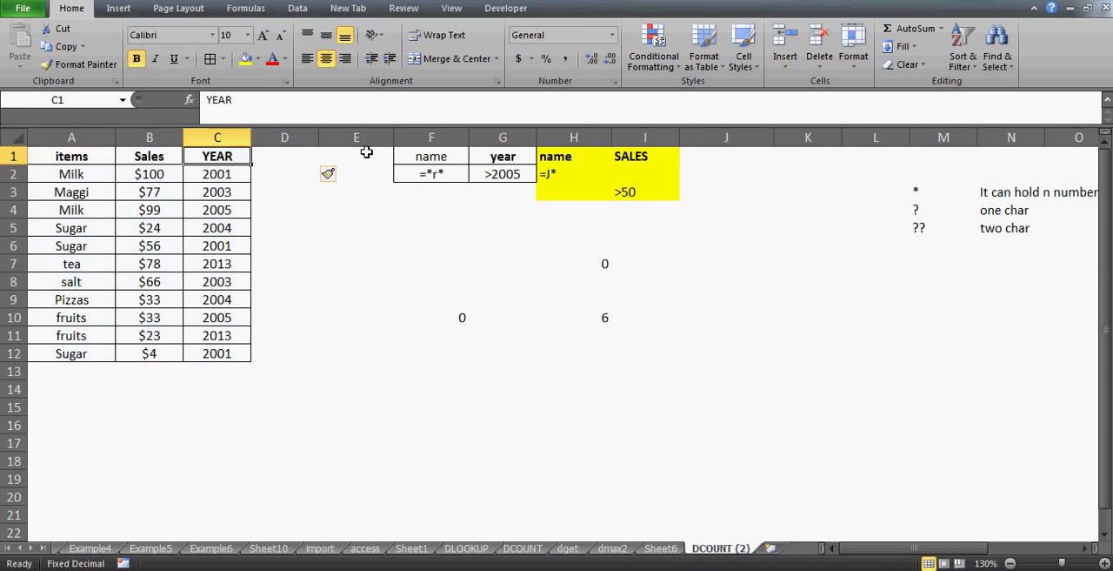
key("Down")
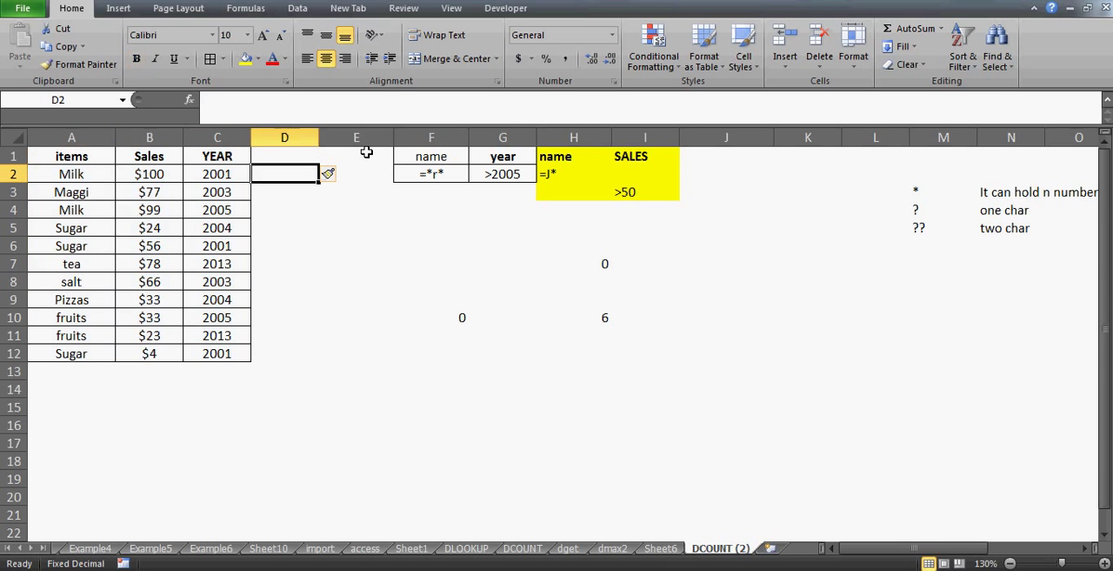
key("Up")
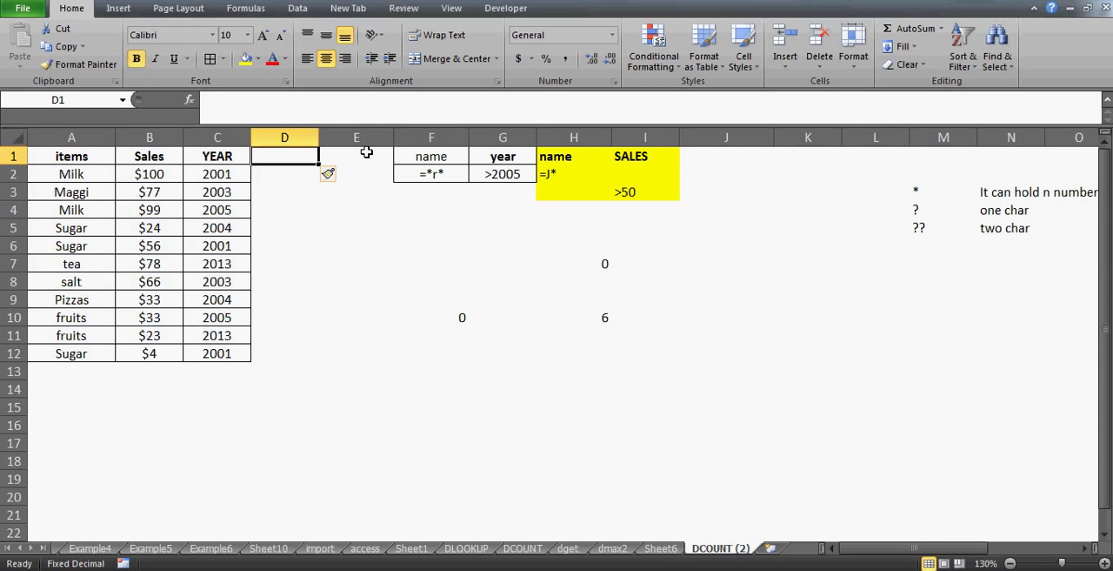
type("items")
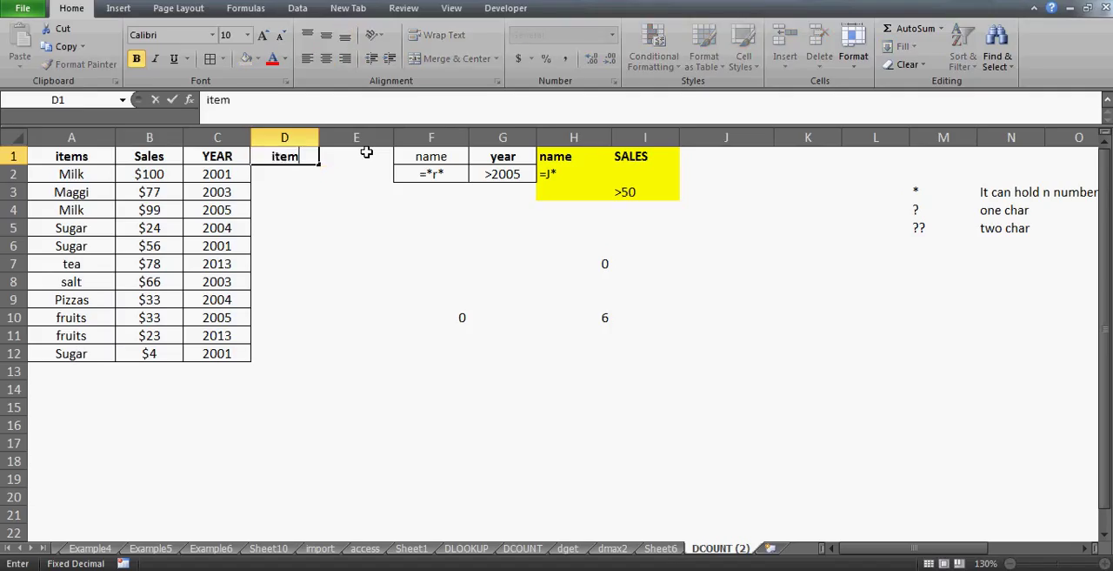
key("Return")
Enter the wildcard criterion ="=*s" in D2 to match items ending in s
type("=\"")
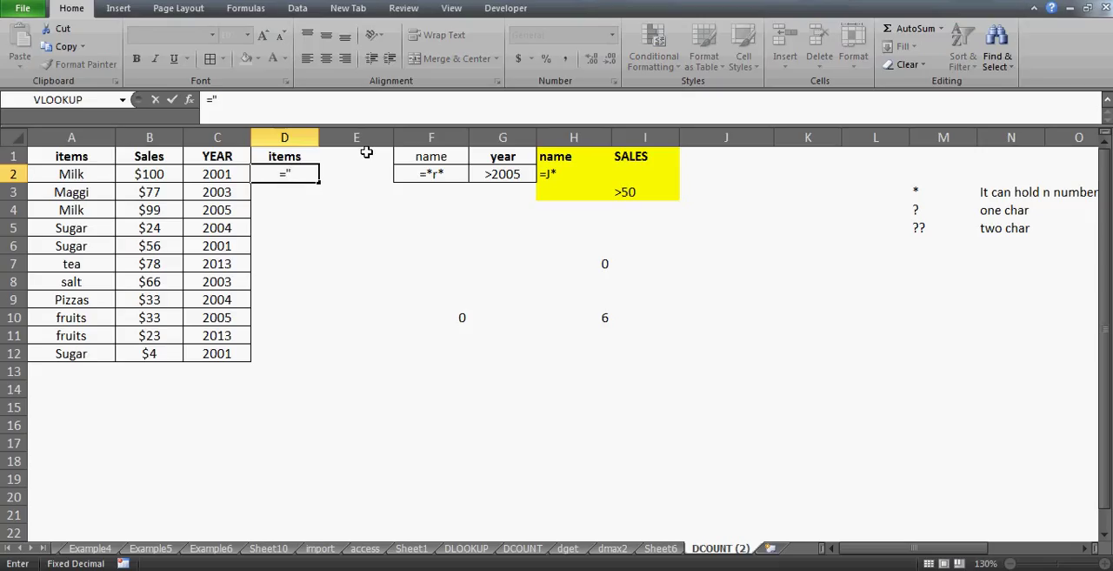
type("*s\"")
left_click(216, 98)
type("=")
key("Return")
key("Return")
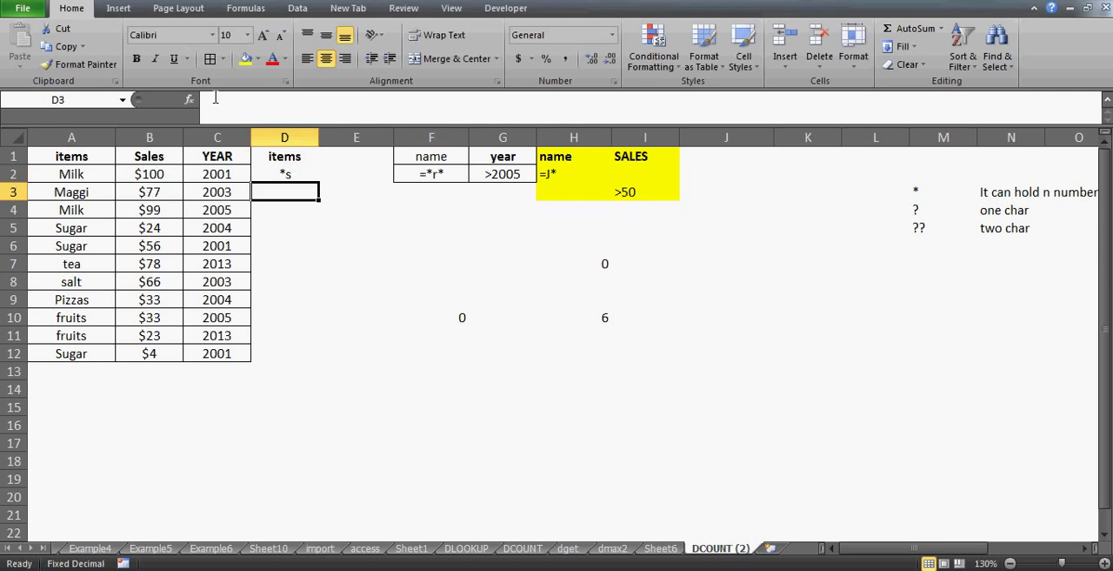
key("Up")
left_click(215, 98)
type("=\"=")
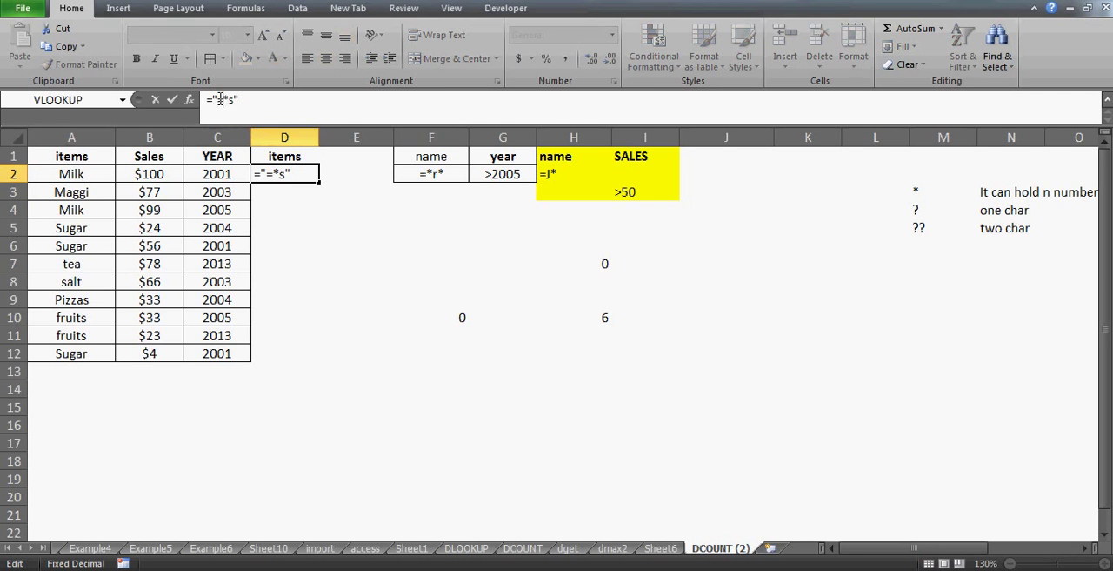
key("Return")
Add the criteria header sales in E1 and the criterion =">40" in E2
key("Up")
key("Up")
key("Right")
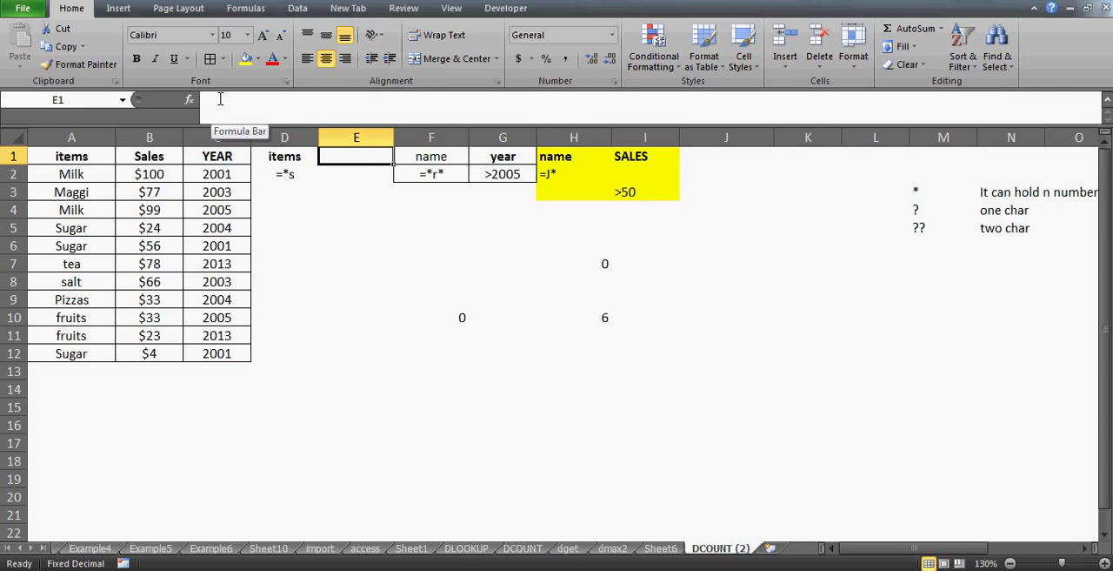
type("sales")
key("Return")
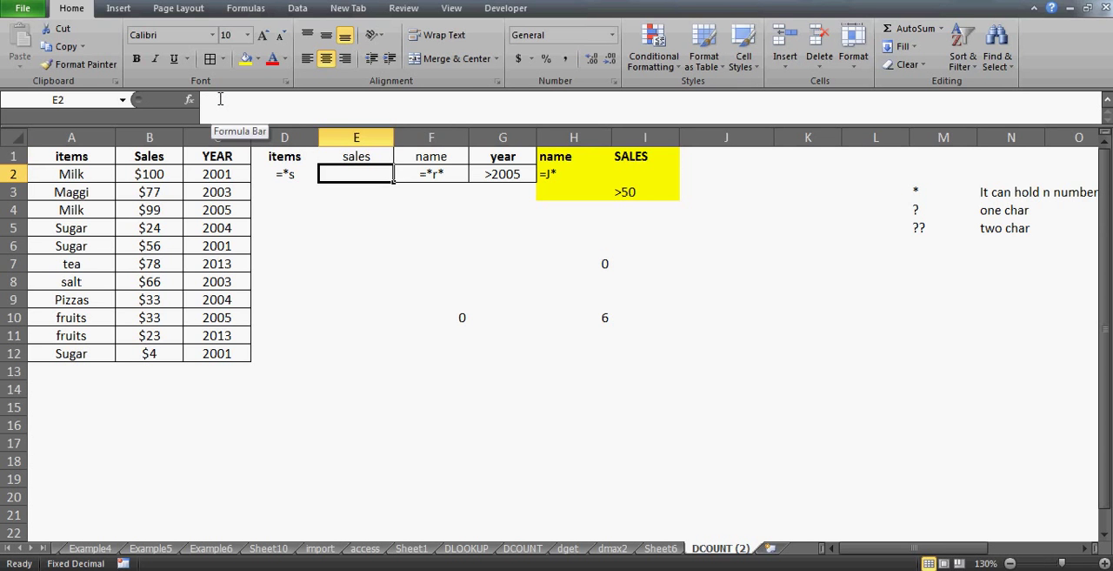
type("=\">")
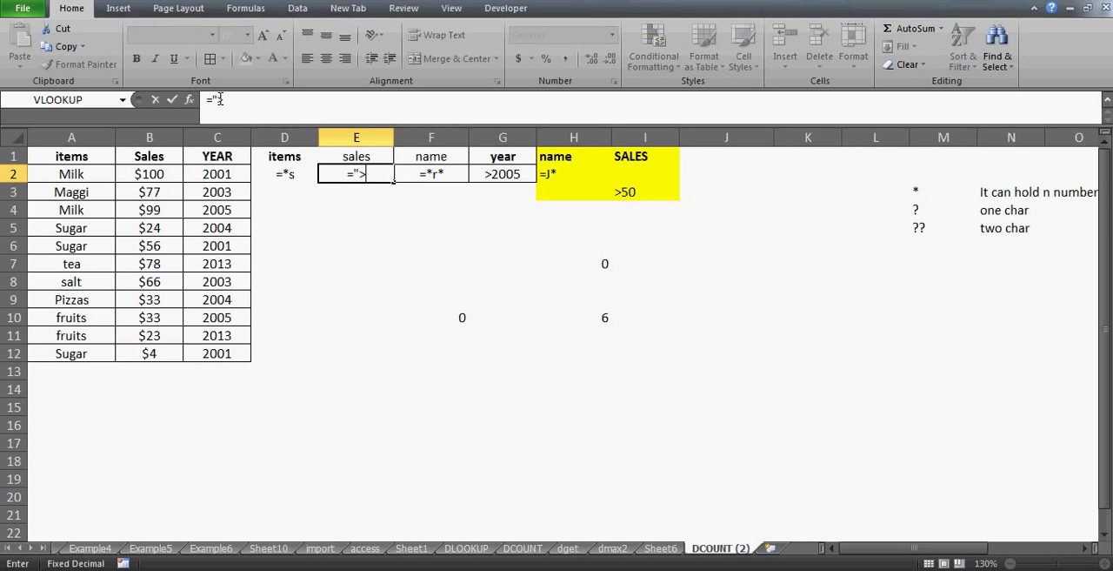
type("40\"")
key("Return")
Enter a DCOUNT formula in E6 using database A1:C12, field 2 and criteria D1:E2
key("Down")
key("Down")
key("Down")
type("=")
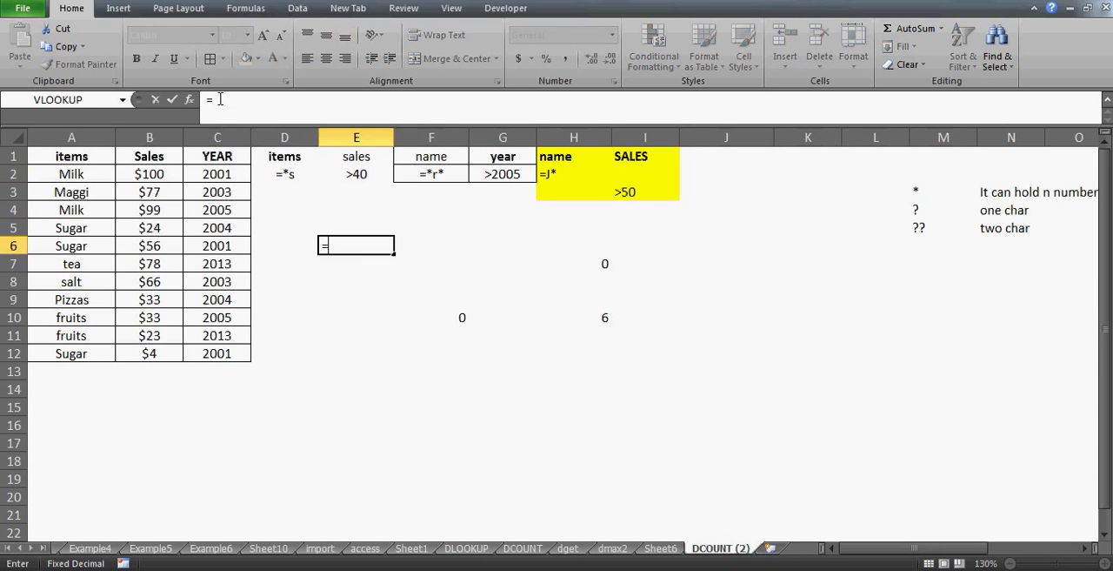
type("dcount(")
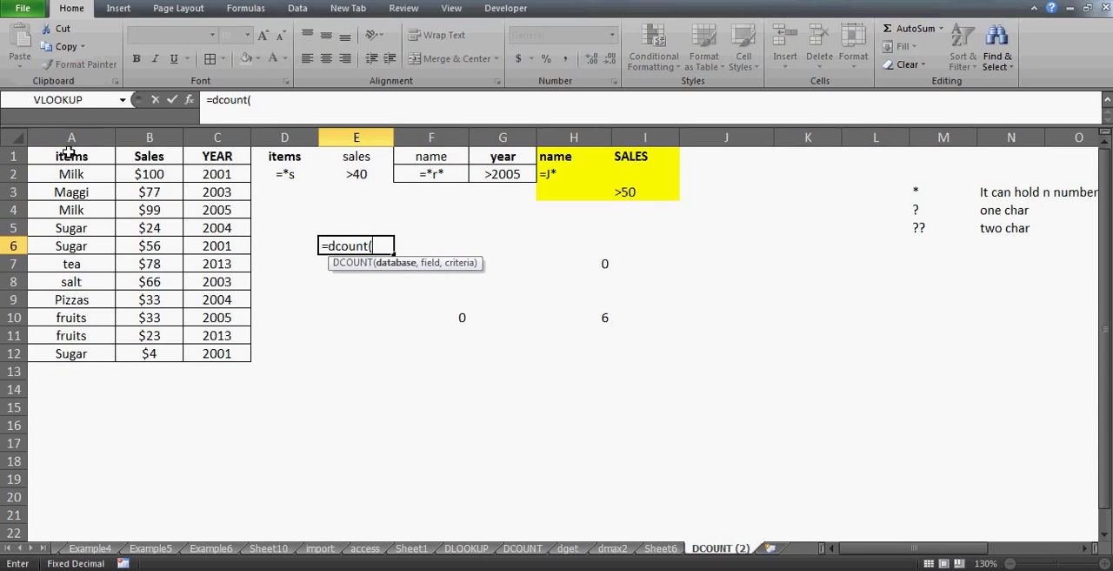
left_click_drag(71, 157, 250, 357)
type(",")
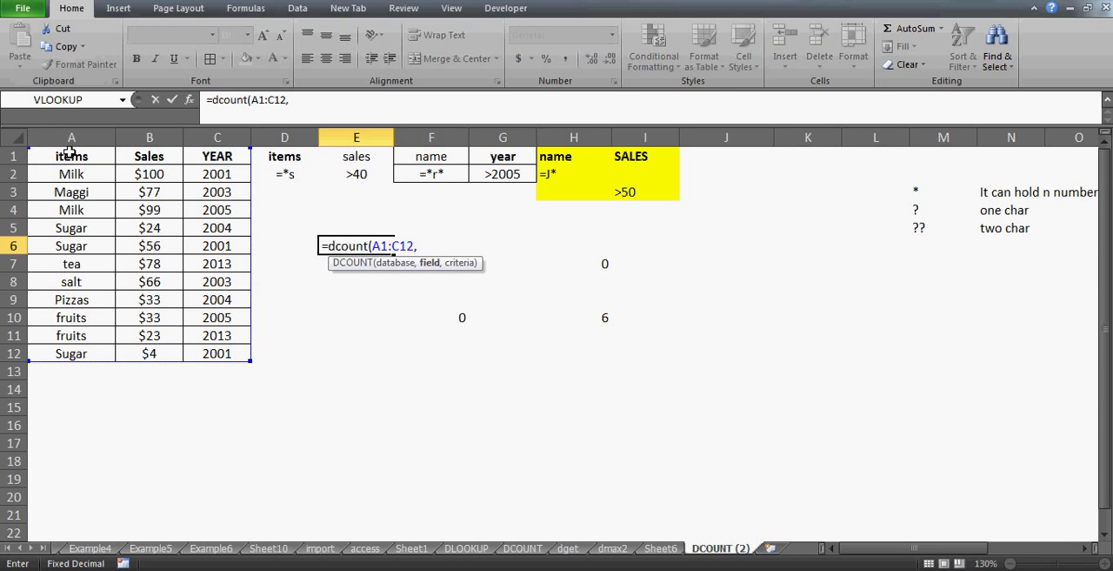
type("2,")
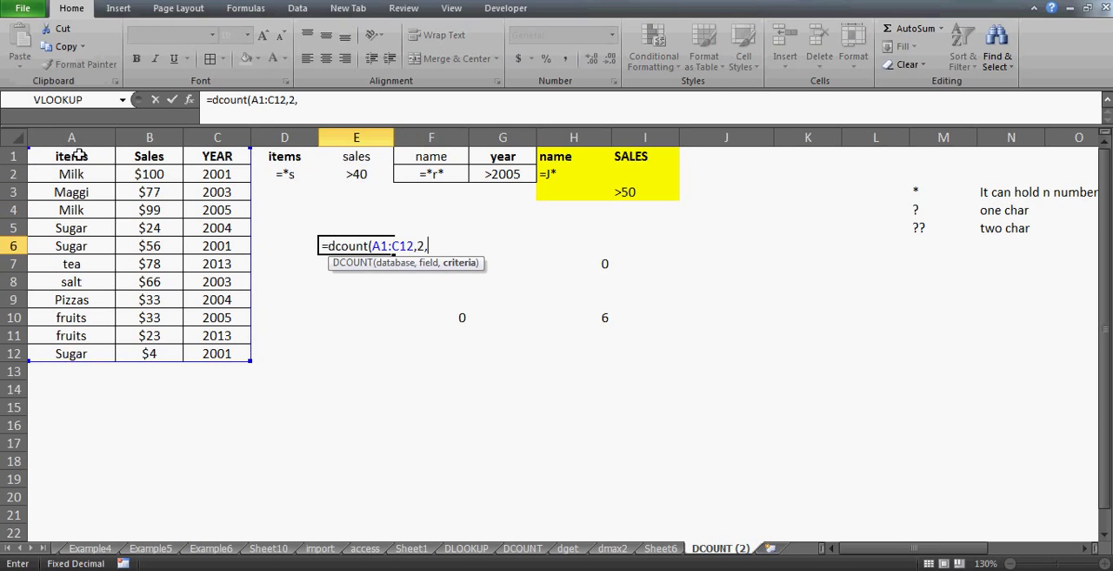
left_click_drag(288, 154, 383, 157)
key("shift+Down")
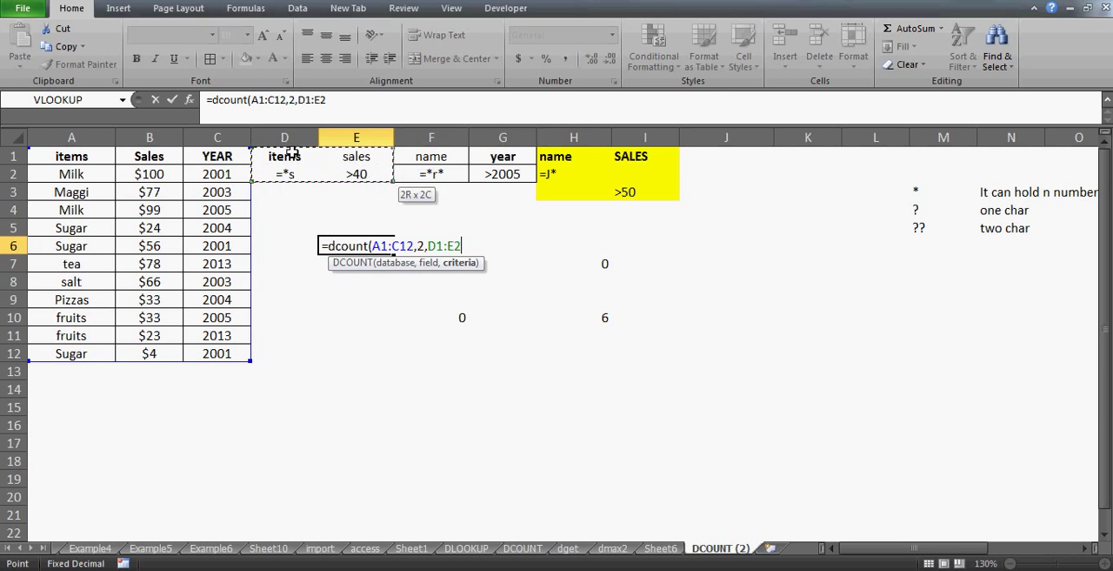
key("Return")
Change the Pizzas sales value in B9 to 77
key("Up")
key("Left")
key("Left")
key("Left")
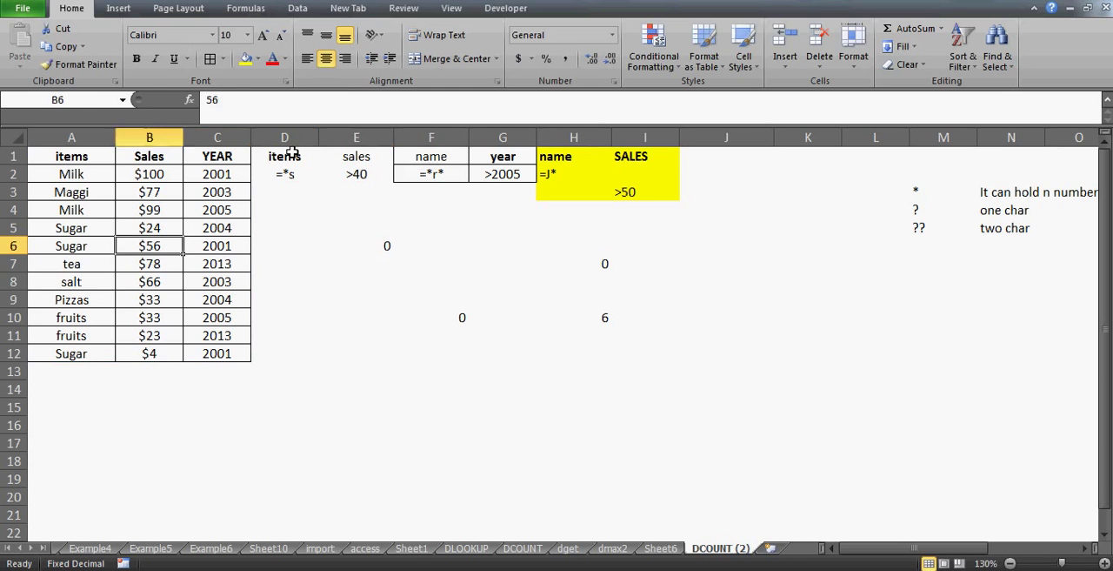
key("Left")
key("Down")
key("Down")
key("Down")
key("shift+Right")
key("Right")
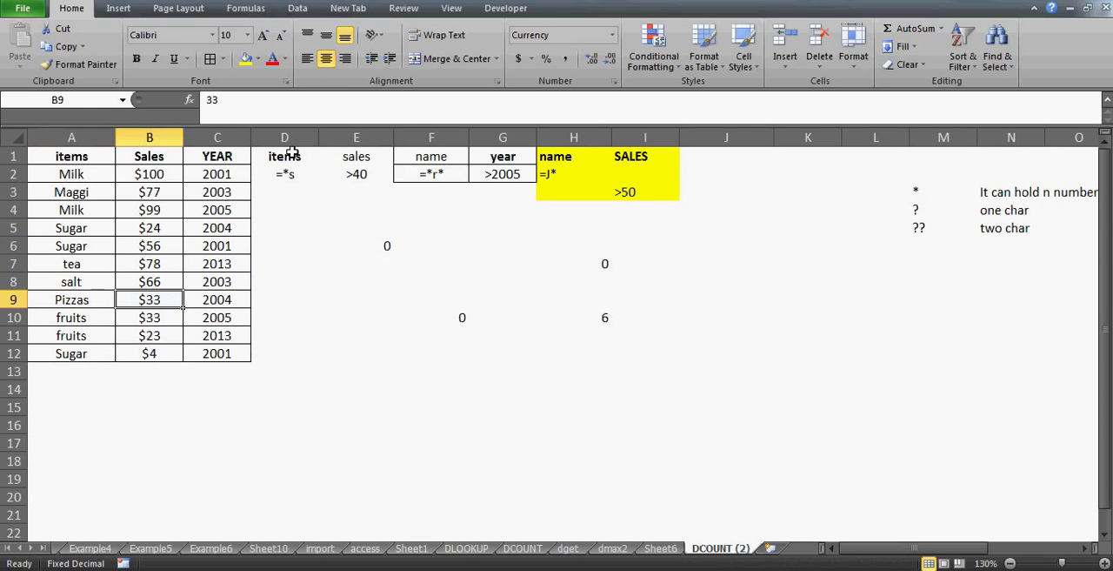
type("77")
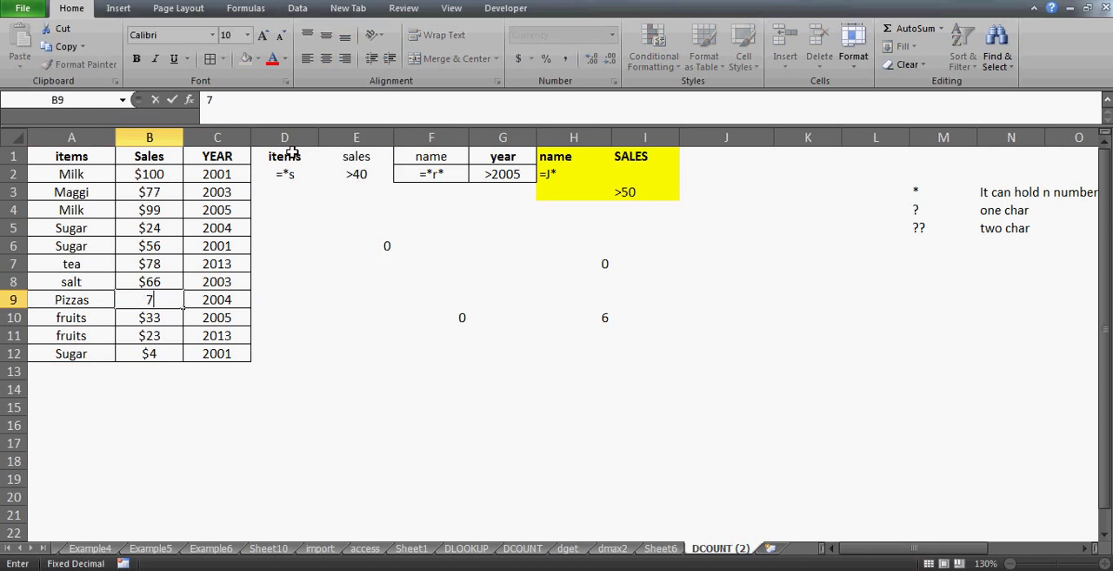
key("Return")
Make the DCOUNT result in E6 bold
key("Right")
key("Right")
key("Up")
key("Up")
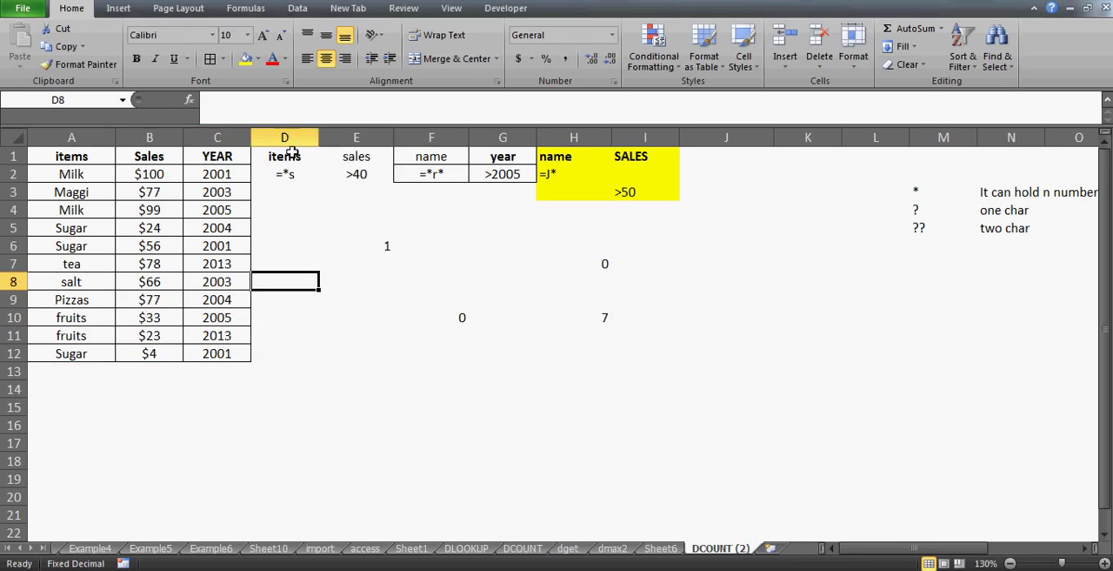
key("Right")
key("Right")
key("Up")
key("Left")
key("Up")
key("ctrl+b")
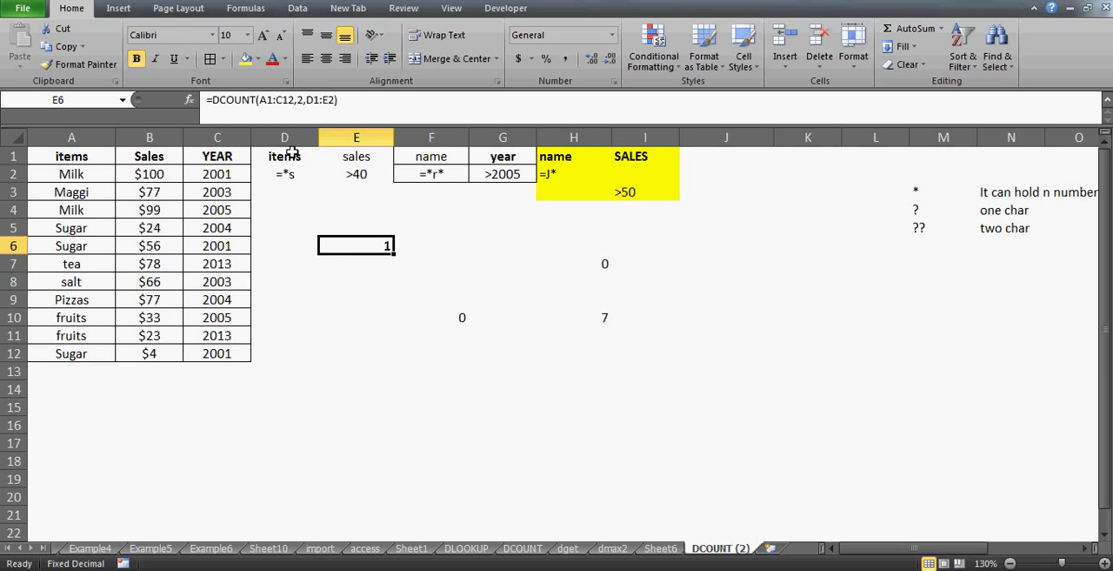
Change the sales values of the two fruits rows to 88 in B10 and 99 in B11
key("Left")
key("Left")
key("Down")
key("Down")
key("Down")
key("Down")
key("Left")
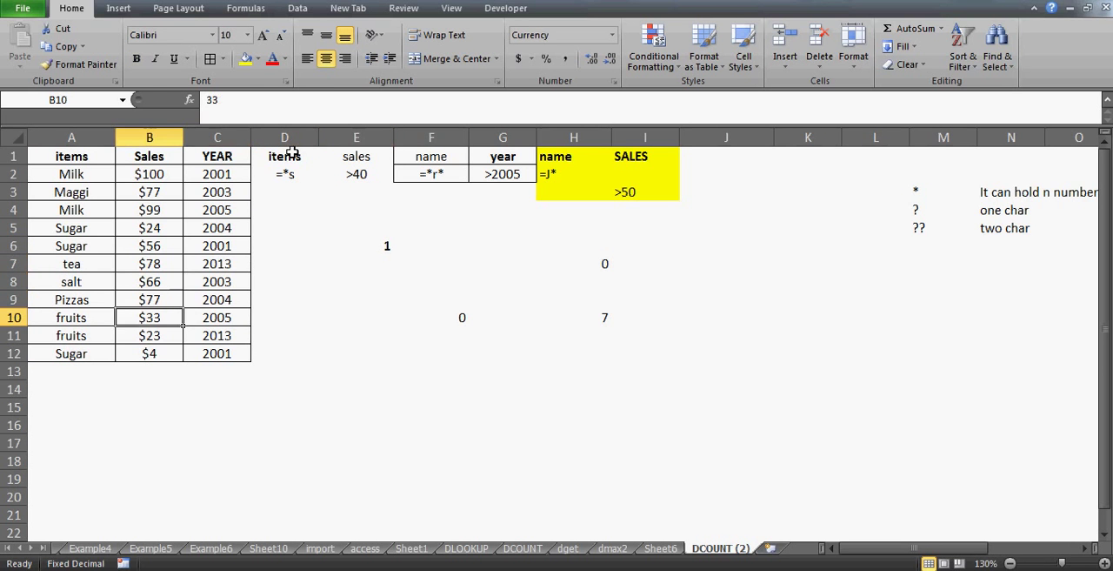
type("88")
key("Return")
type("99")
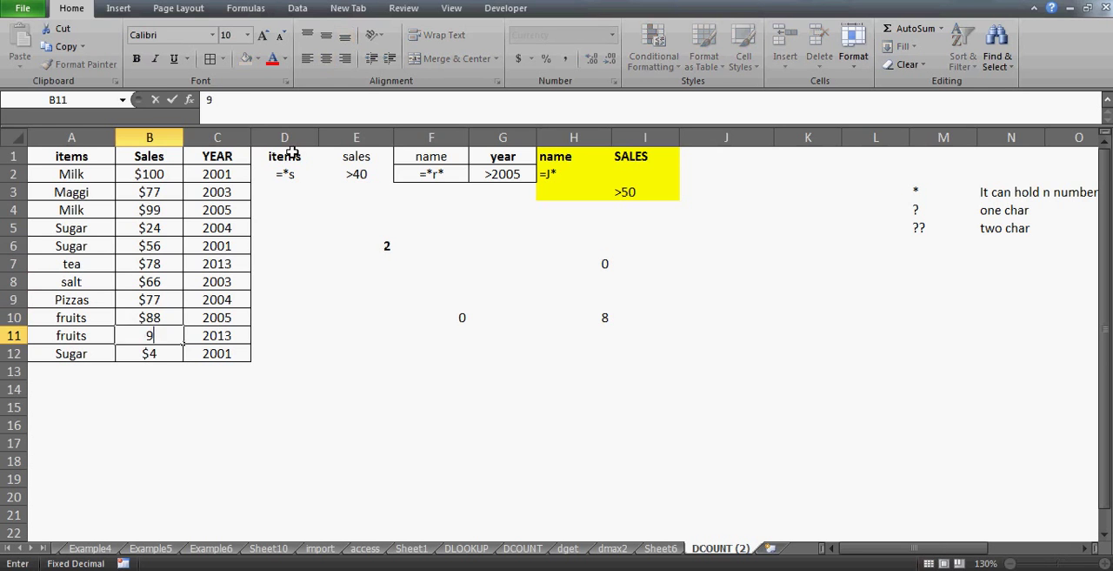
key("Return")
Examine the criteria range D1:E2 and the DCOUNT formula in E6
key("Up")
key("Up")
key("Up")
key("Up")
key("Up")
key("Up")
key("Right")
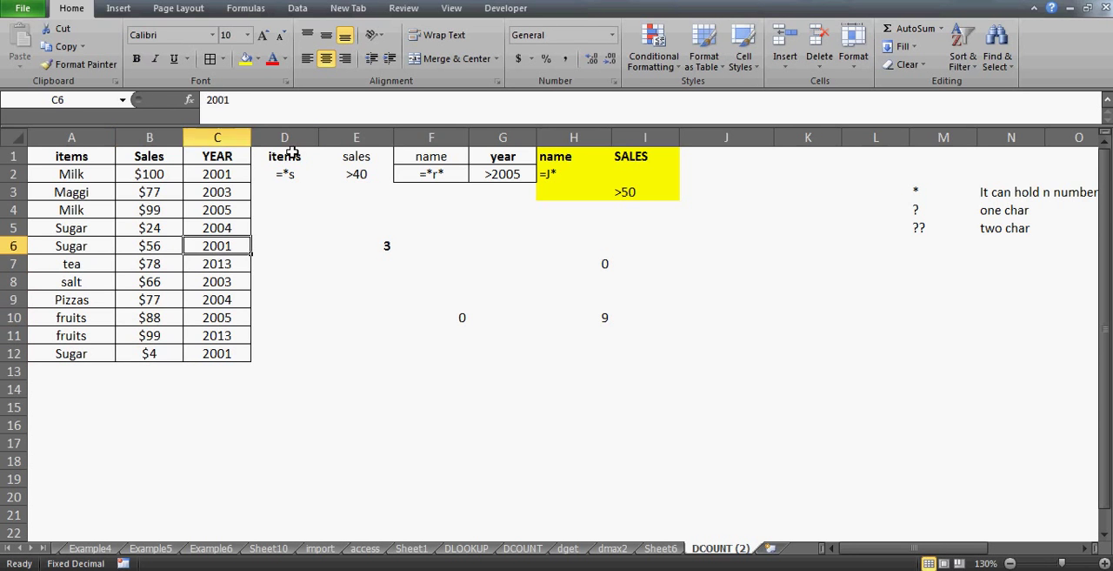
key("Right")
key("Up")
key("Up")
key("Up")
key("Up")
key("Up")
key("shift+Right")
key("shift+Down")
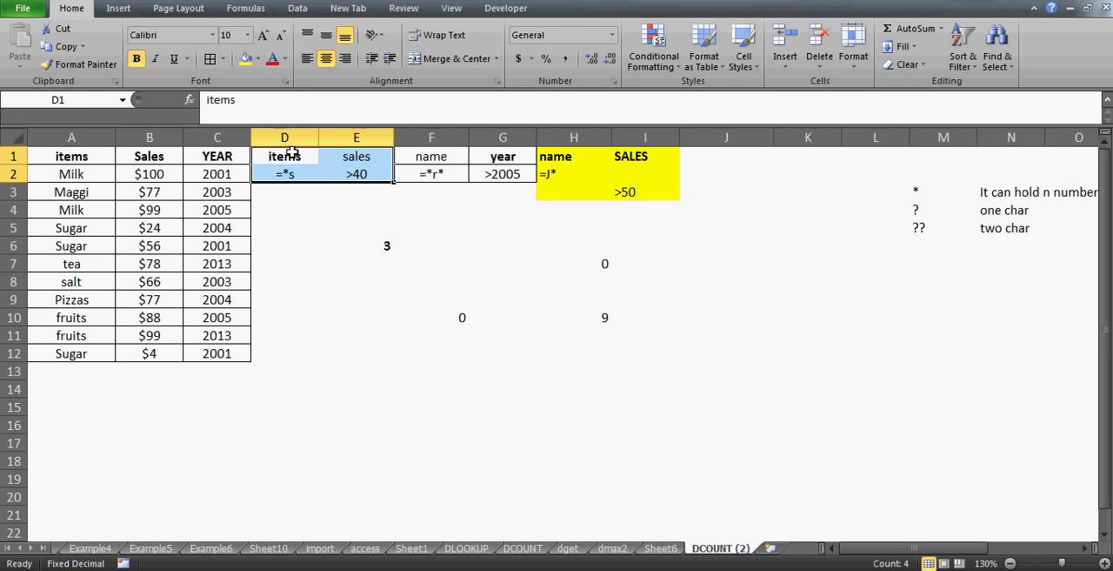
left_click(386, 245)
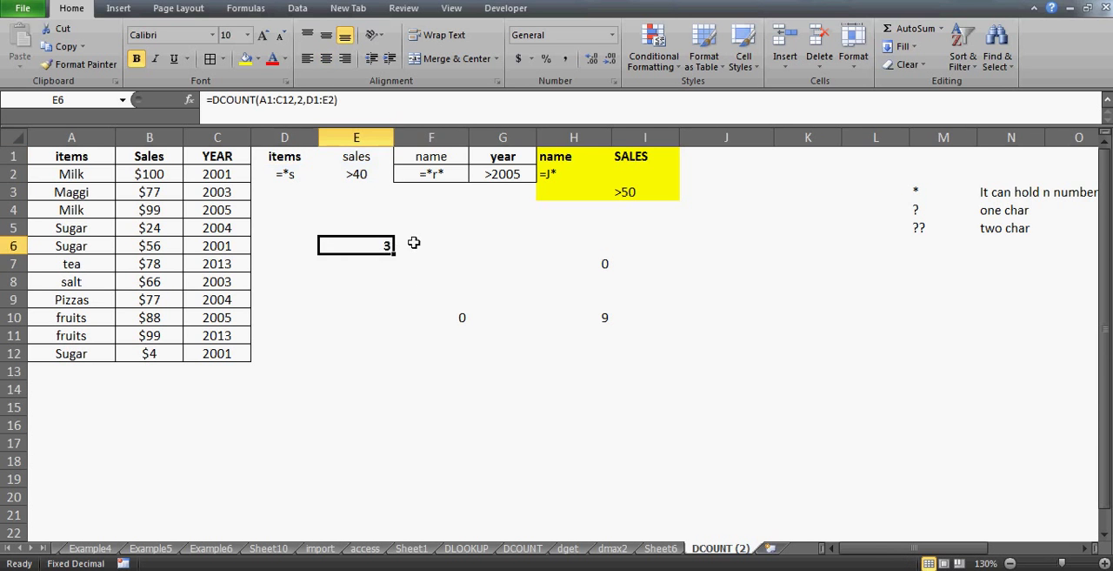
Review the criteria range D1:E2 and the wildcard condition in D2
left_click(284, 156)
key("shift+Right")
key("shift+Down")
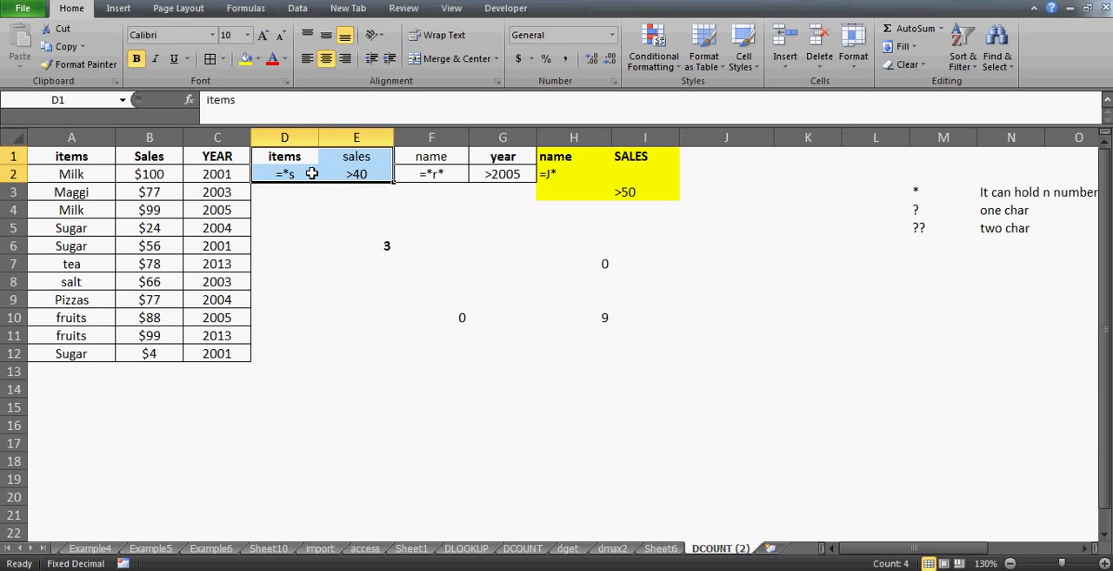
left_click(311, 173)
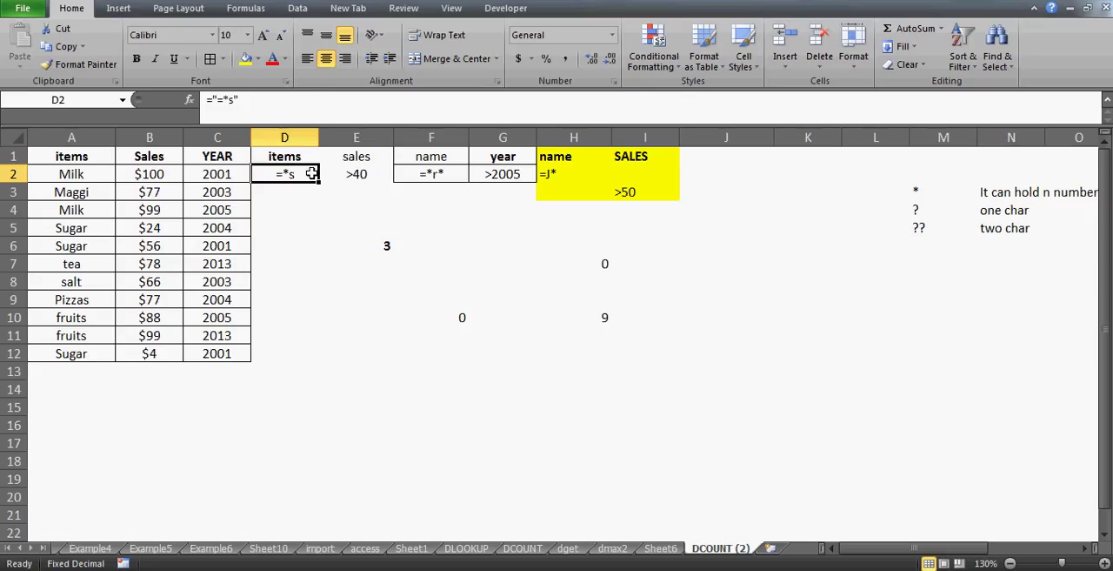
left_click(502, 411)
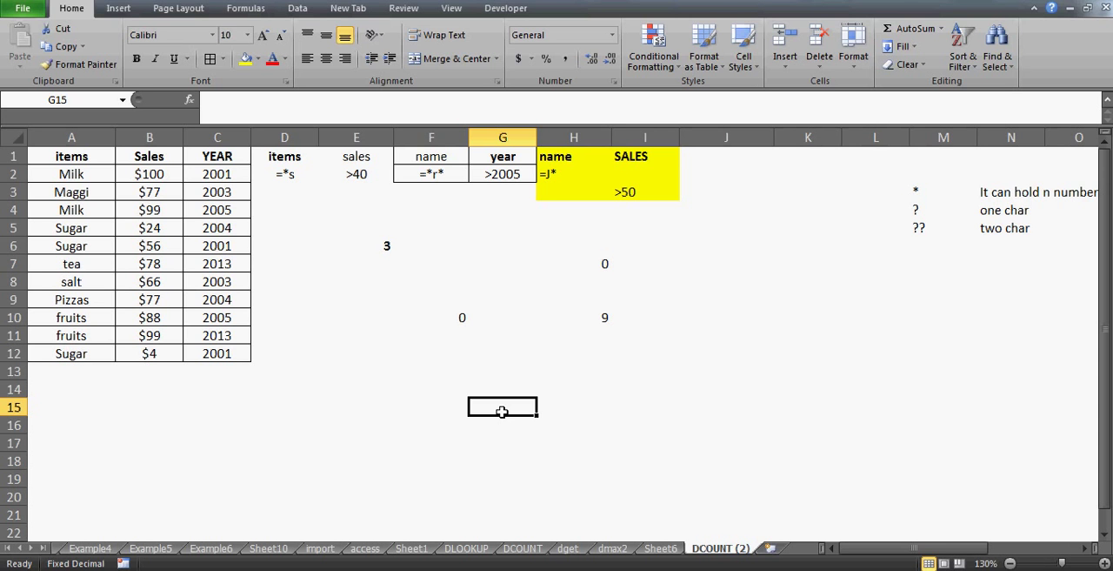
type("?")
key("Escape")
left_click(74, 149)
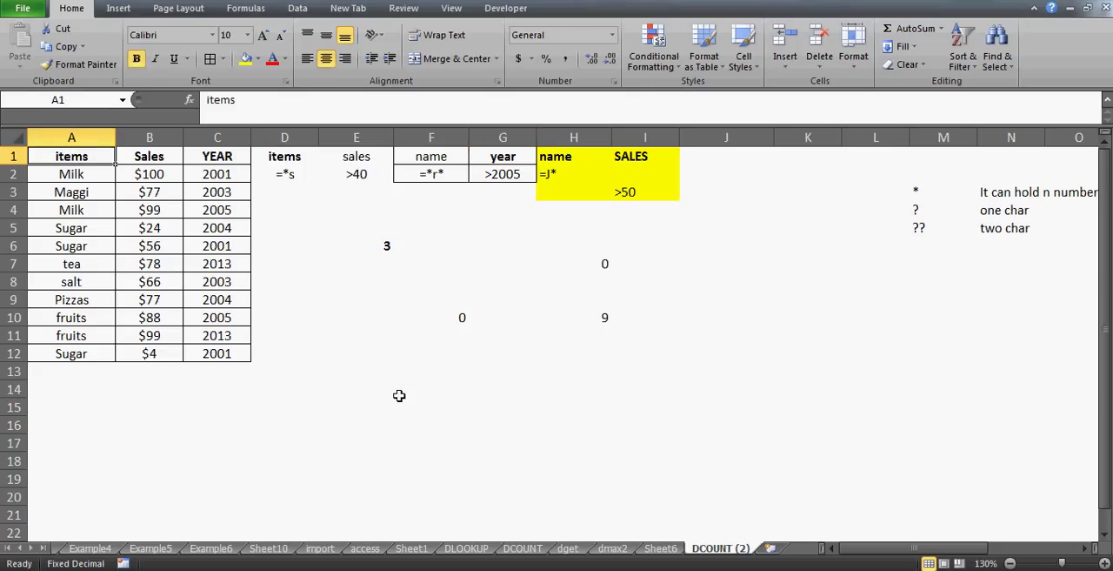
left_click(519, 427)
key("Left")
key("Left")
key("Left")
key("Left")
key("Left")
key("Left")
key("Up")
key("Up")
key("Up")
key("Up")
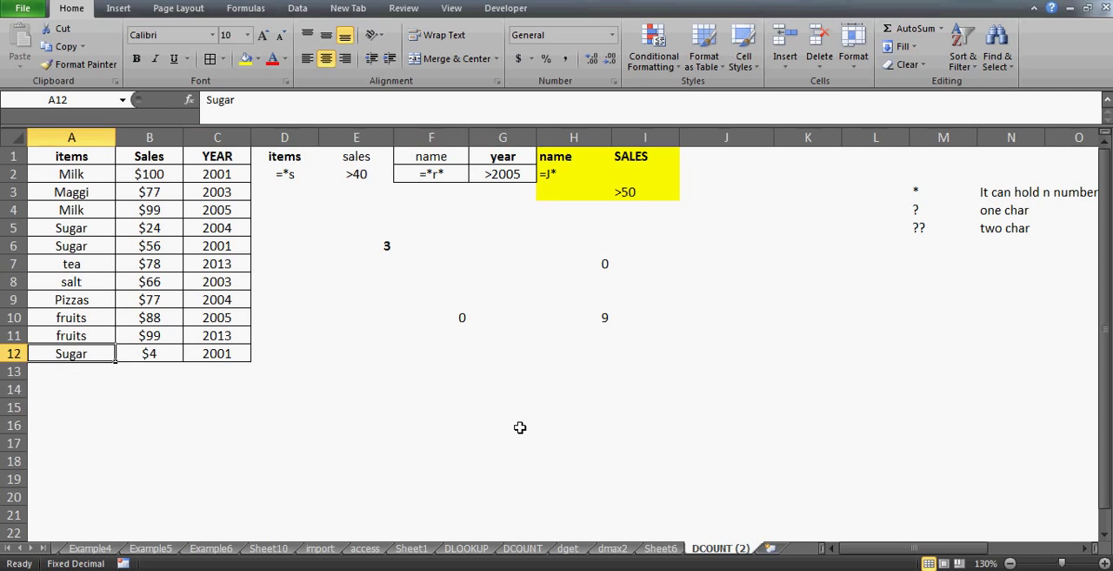
key("Right")
key("Right")
key("Left")
key("Left")
key("ctrl+Up")
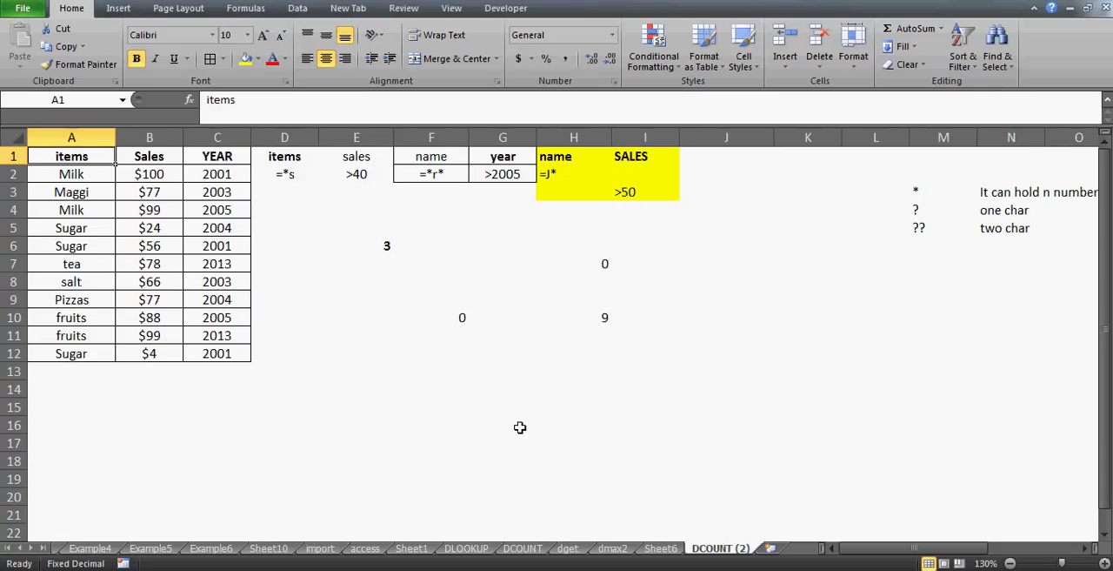
Enter the contact e-mail address in cell F16
left_click(423, 421)
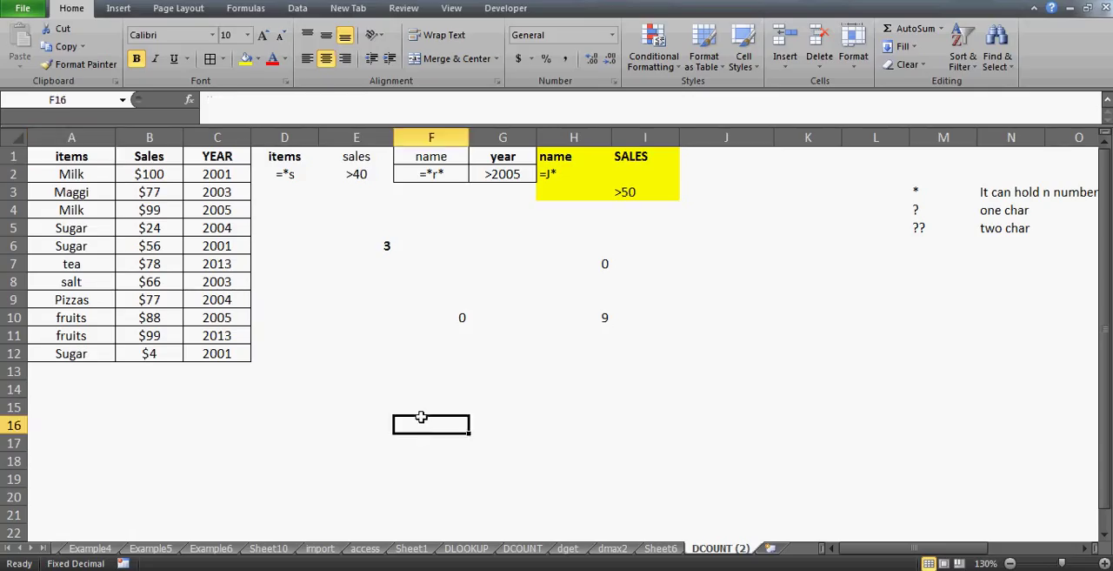
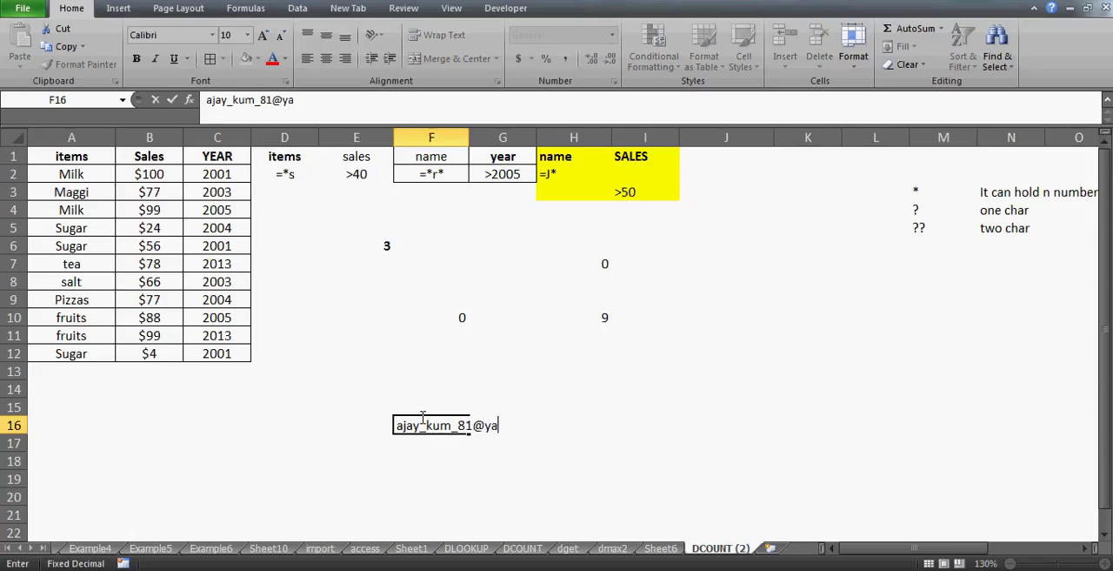
key("Return")
key("Return")
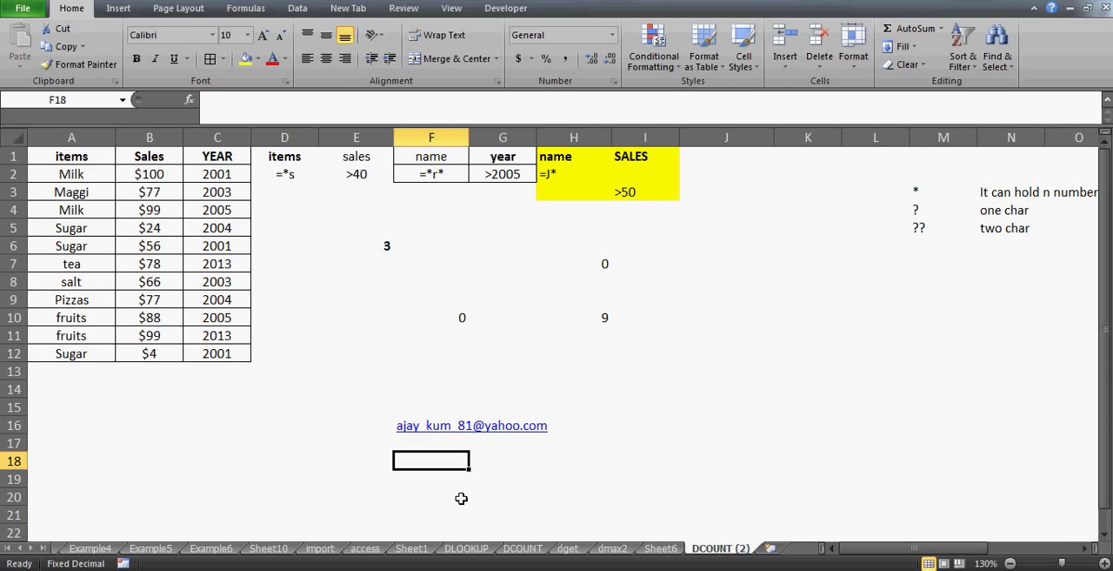
Switch to the browser to view the YouTube playlists page, and return to cell F16 in the Excel worksheet
key("alt+Tab")
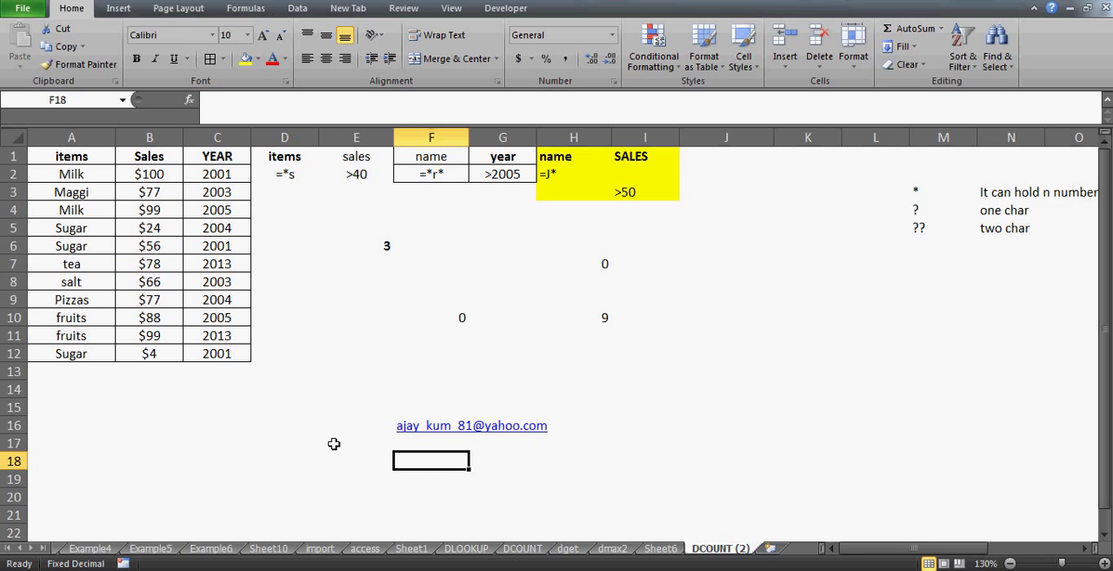
left_click(333, 443)
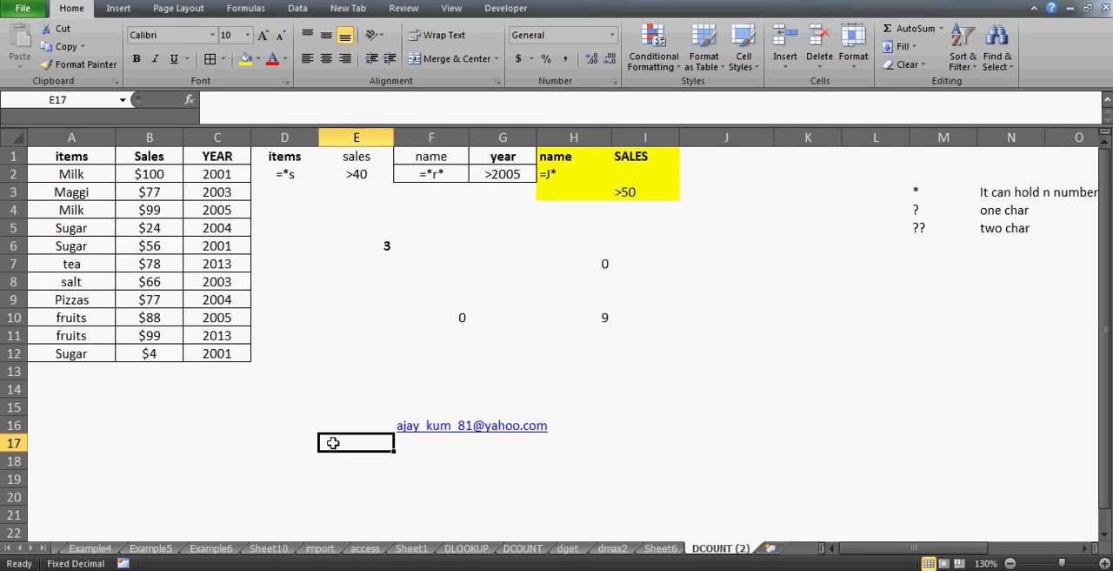
key("Right")
key("Up")
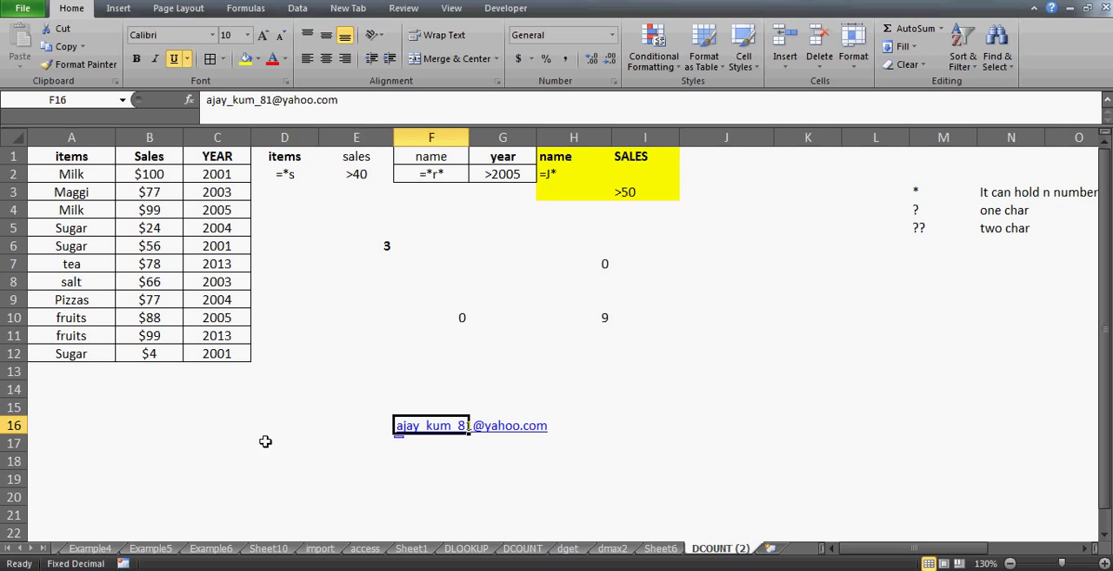
left_click(259, 442)
key("Left")
key("Left")
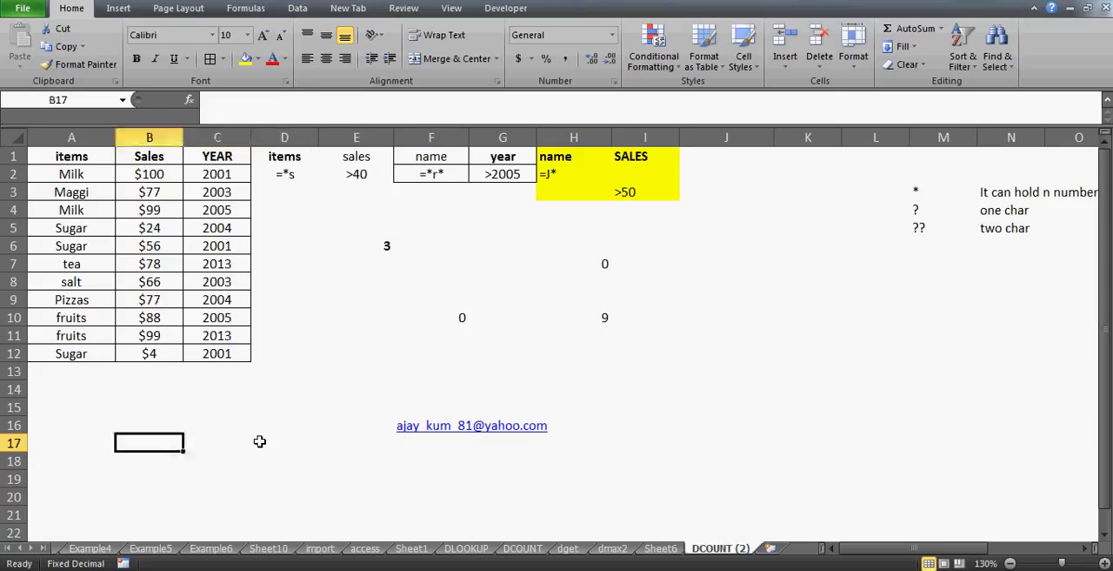
key("Right")
key("Right")
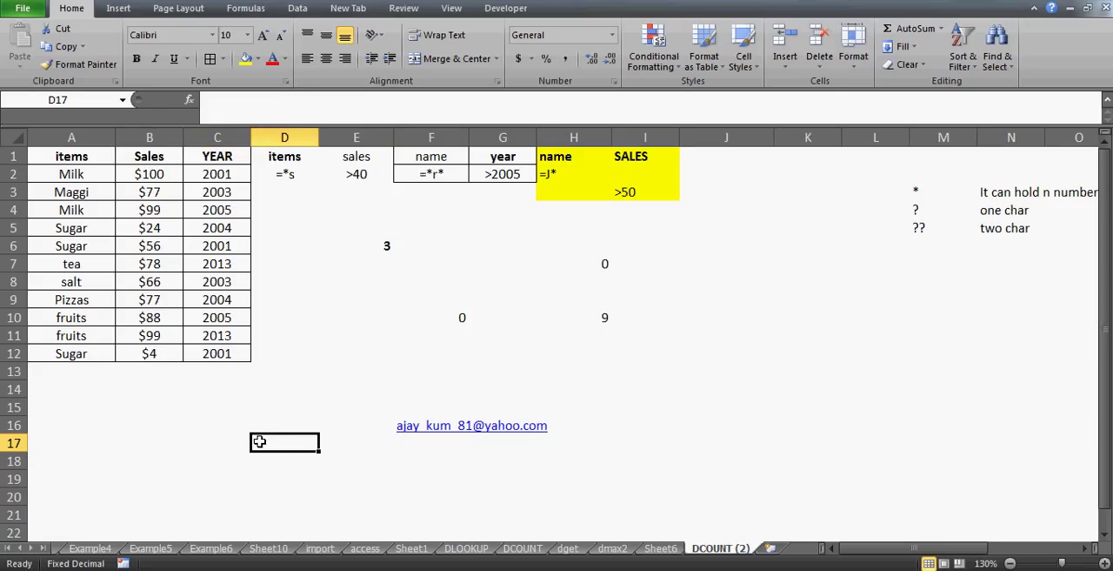